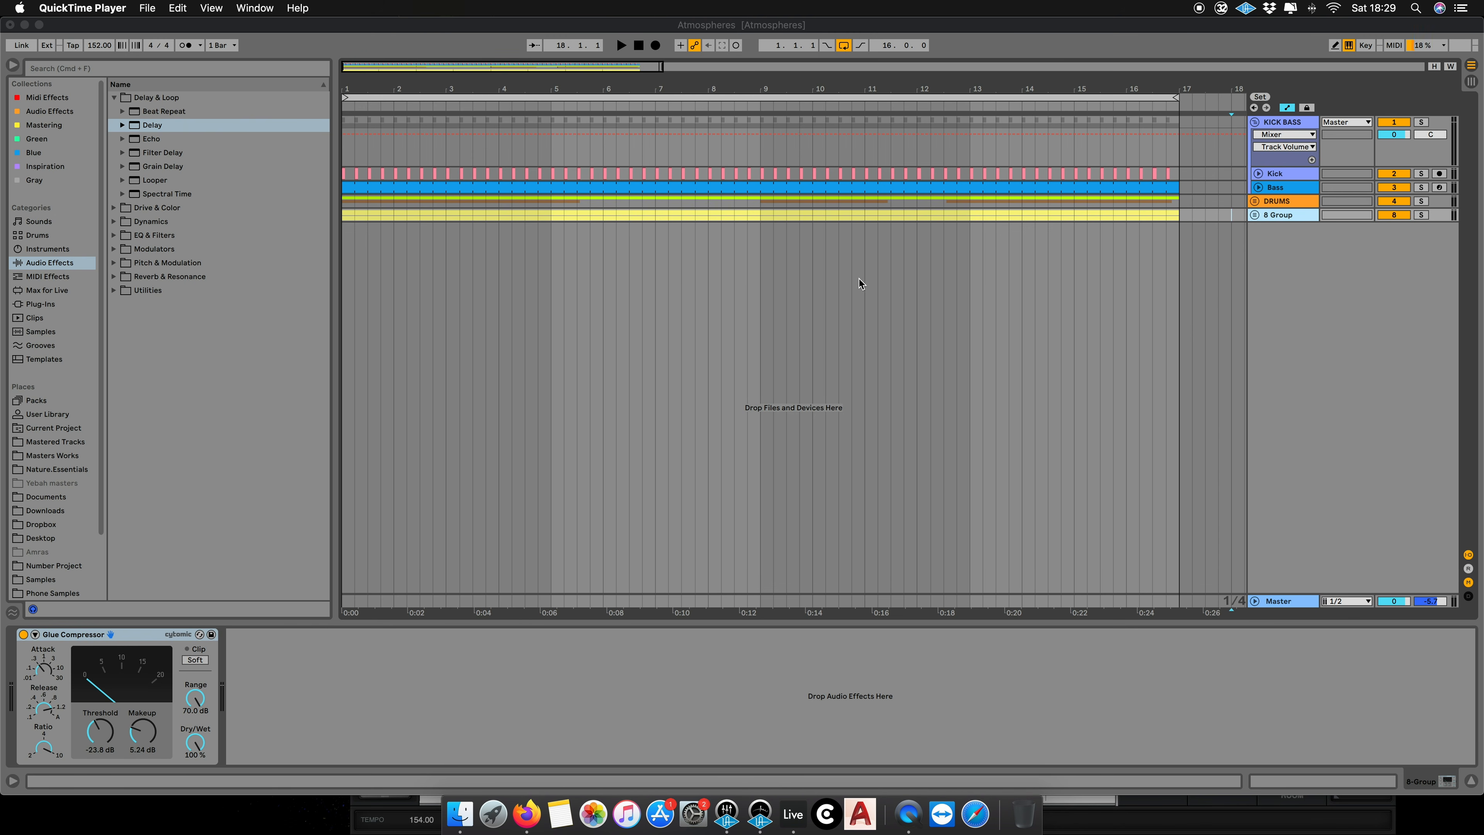
# Step: Insert a new MIDI track below the existing groups and load the Wavetable instrument on it
pyautogui.click(390, 69)
pyautogui.rightClick(1291, 247)
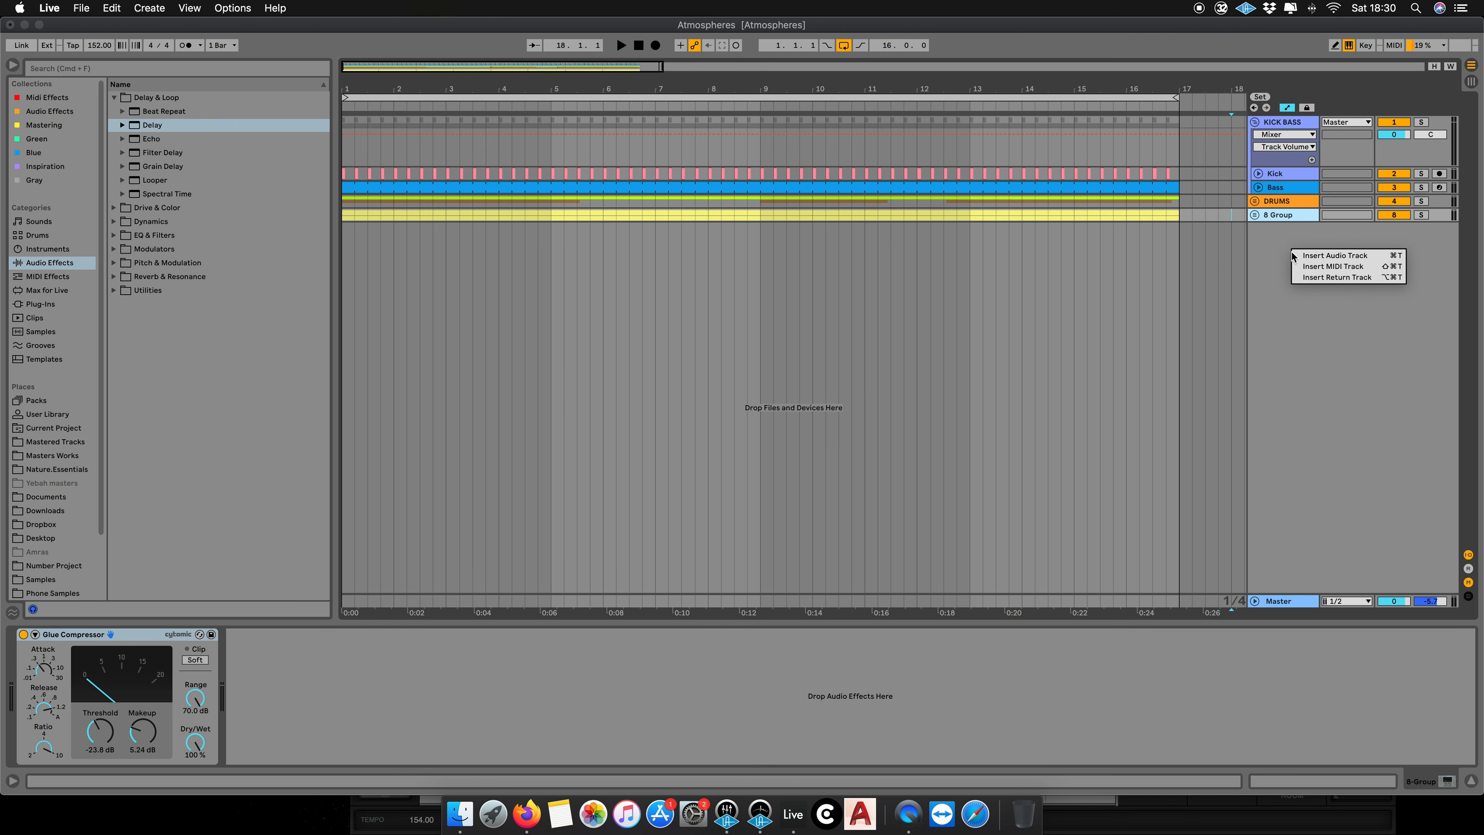
pyautogui.click(1315, 266)
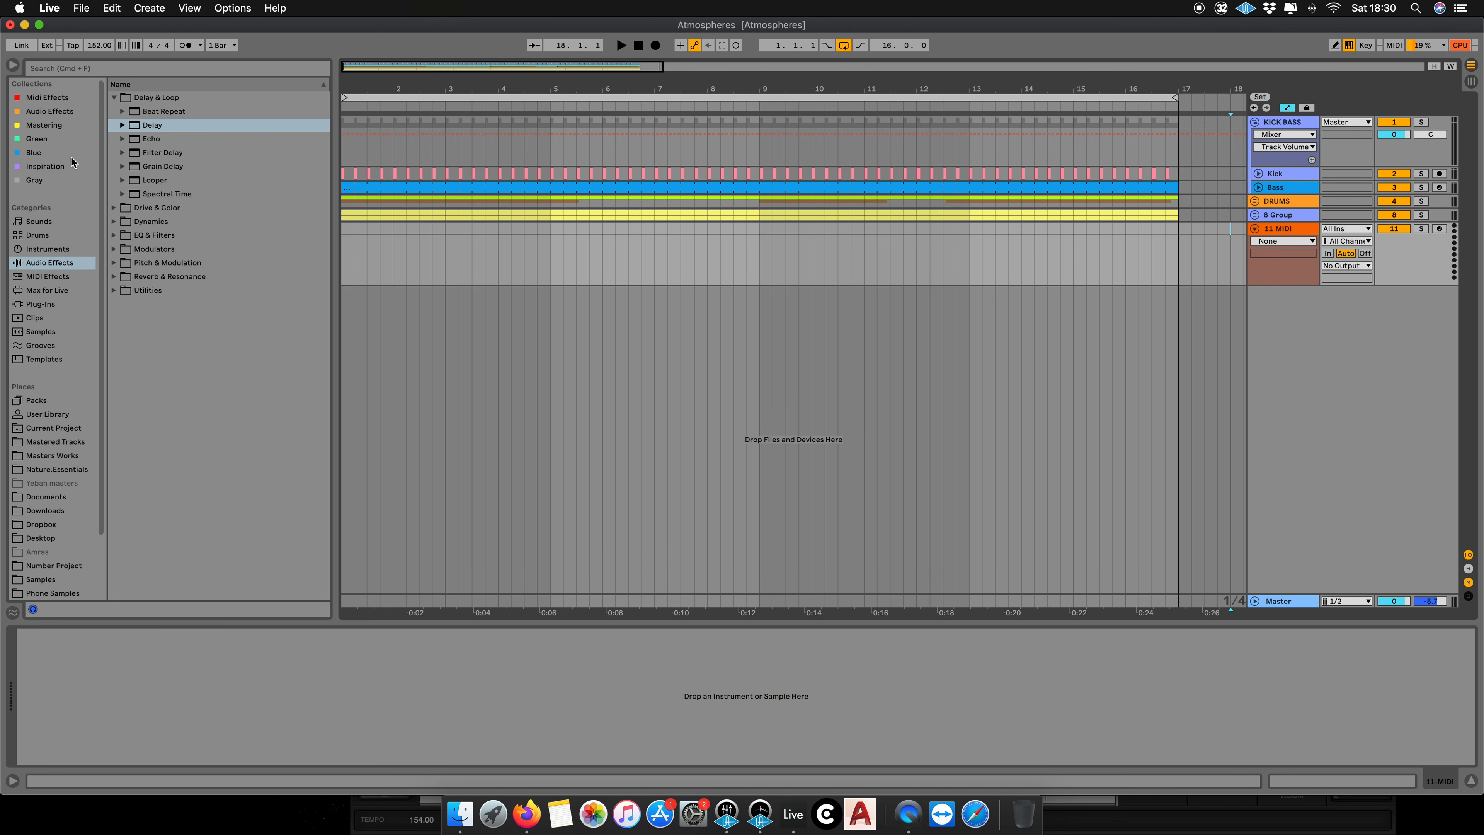
pyautogui.click(86, 251)
pyautogui.doubleClick(157, 263)
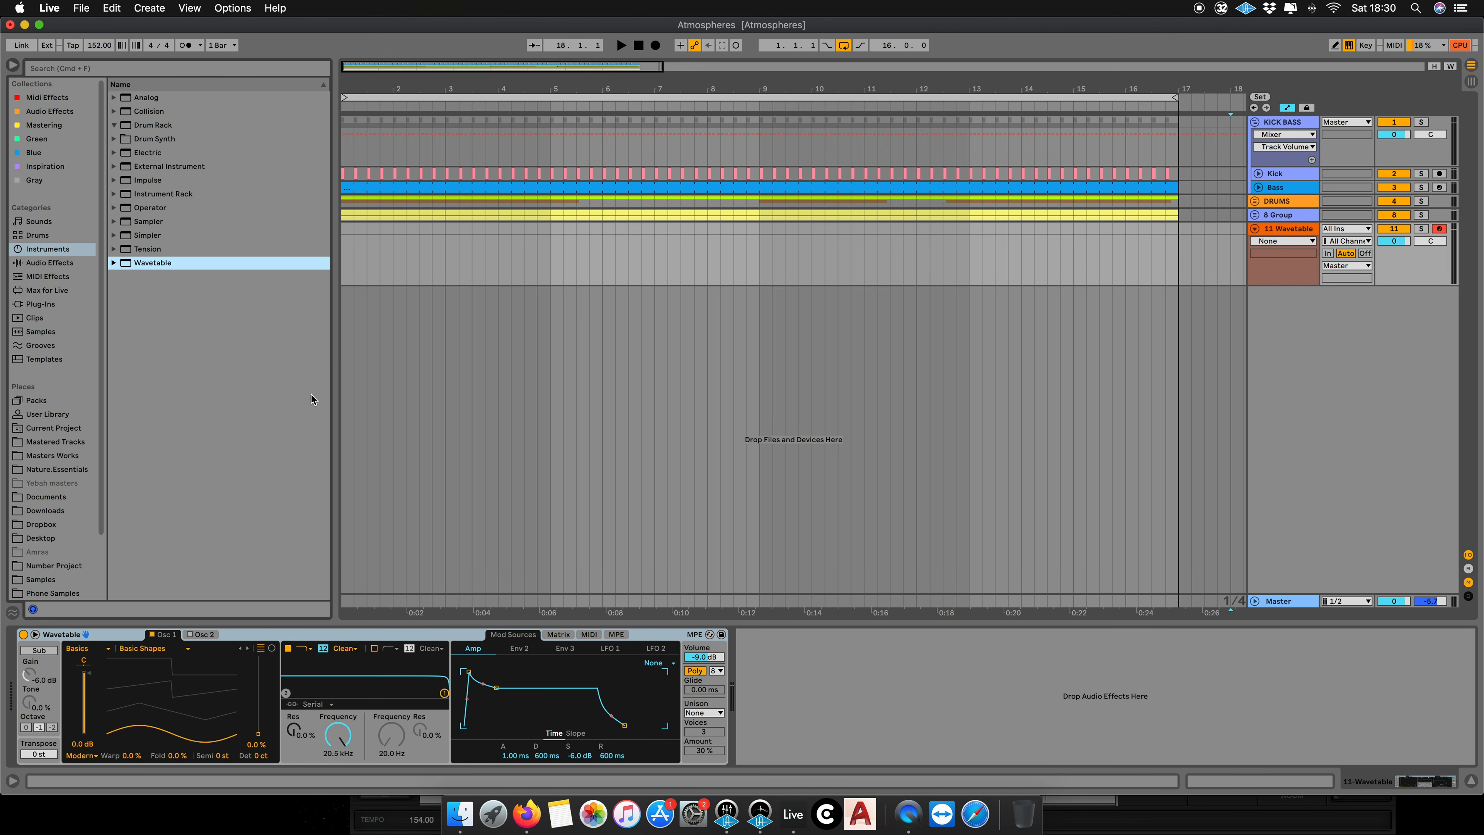
# Step: Switch oscillator 1 to the Distortion wavetable category and set its wavetable position to 63%
pyautogui.moveTo(154, 719); pyautogui.dragTo(154, 683)
pyautogui.click(84, 654)
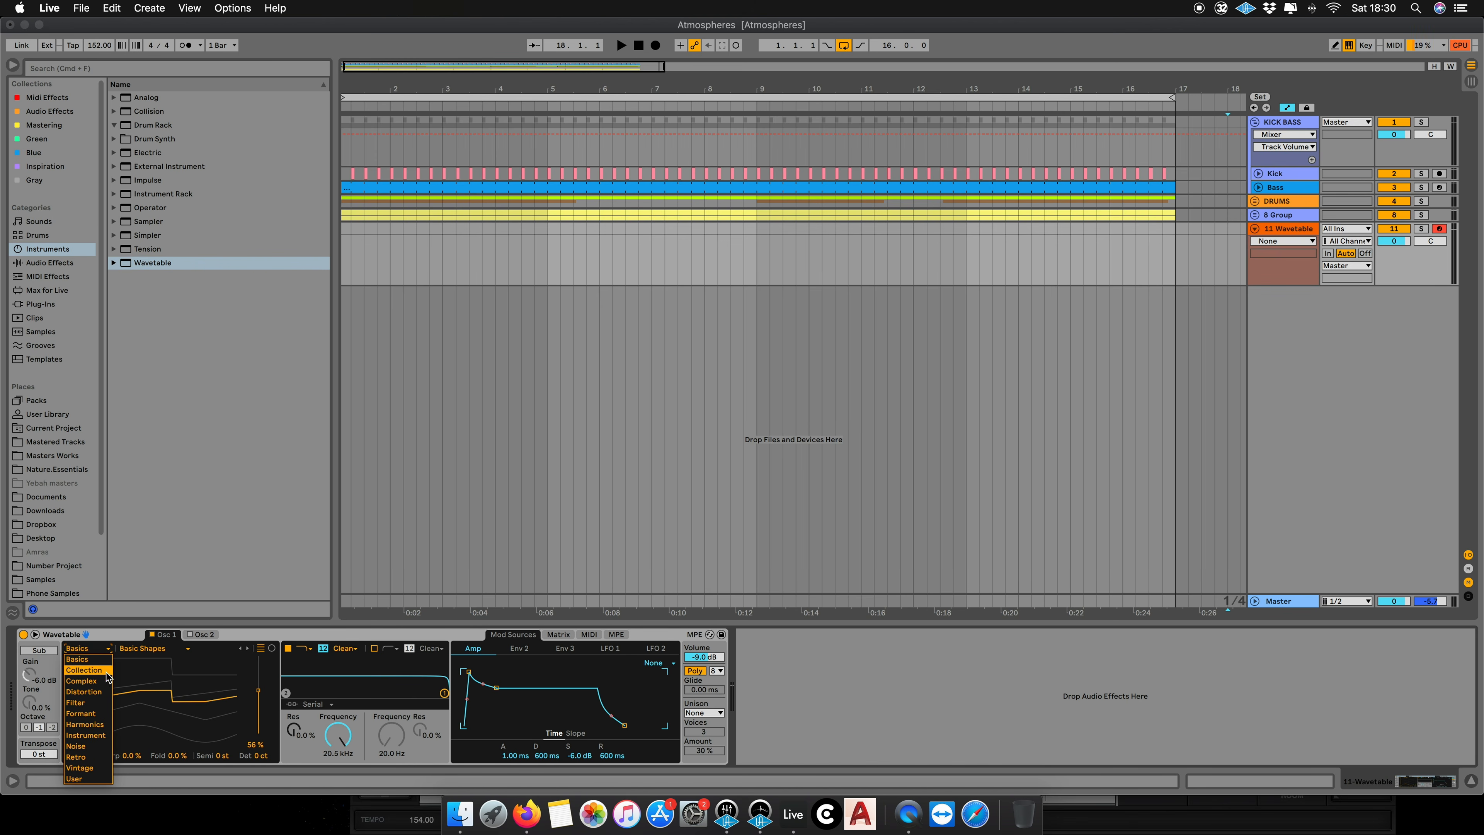
pyautogui.click(95, 695)
pyautogui.moveTo(170, 703)
pyautogui.mouseDown()
pyautogui.moveTo(140, 696)
pyautogui.moveTo(152, 713)
pyautogui.moveTo(152, 690)
pyautogui.mouseUp()
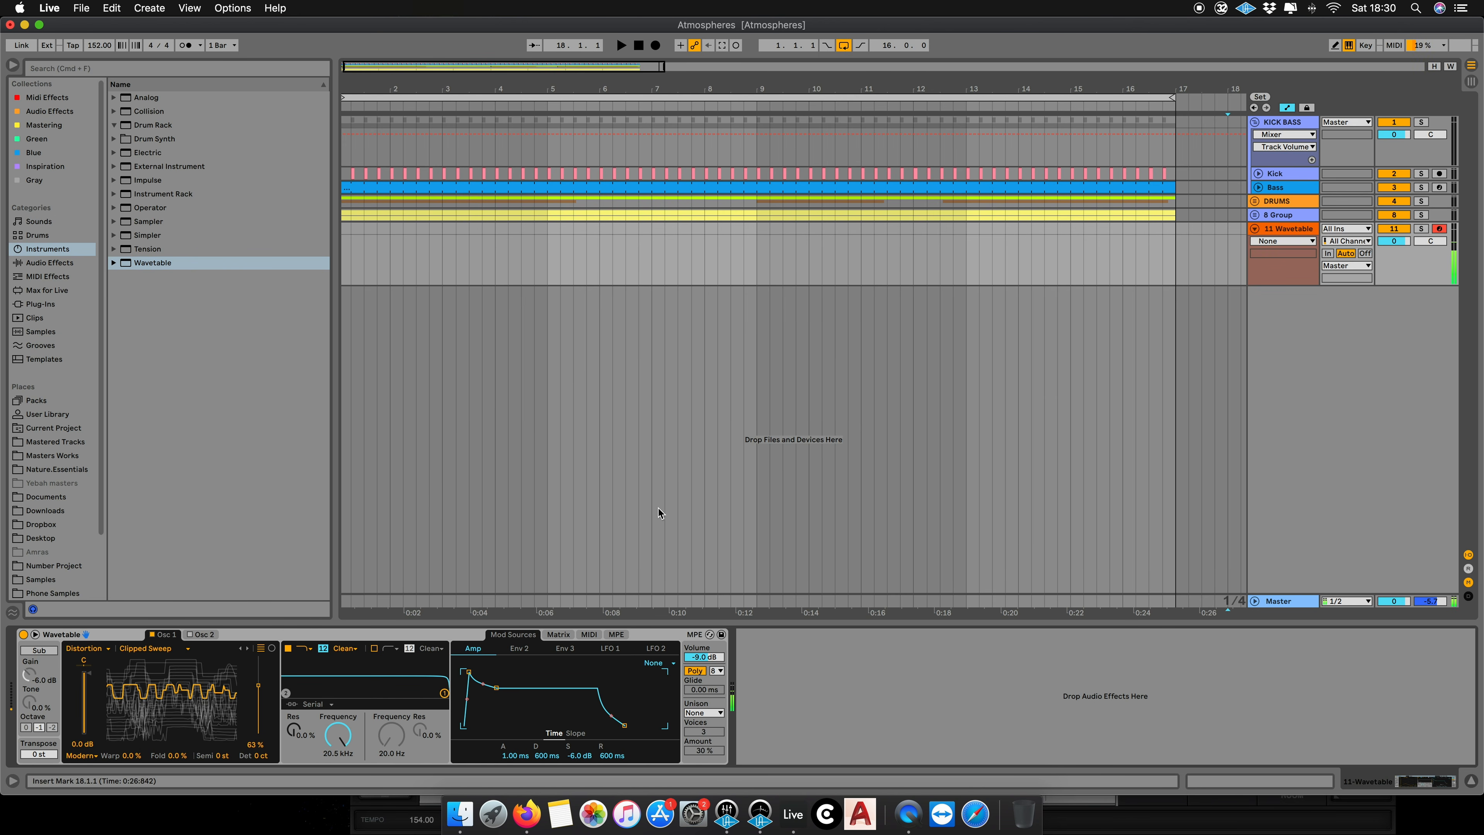
# Step: Shape Wavetable's Amp envelope with attack 2.95 s, decay 7.93 s, sustain -8.3 dB and release 2.20 s
pyautogui.moveTo(468, 672); pyautogui.dragTo(482, 672)
pyautogui.moveTo(624, 725); pyautogui.dragTo(633, 724)
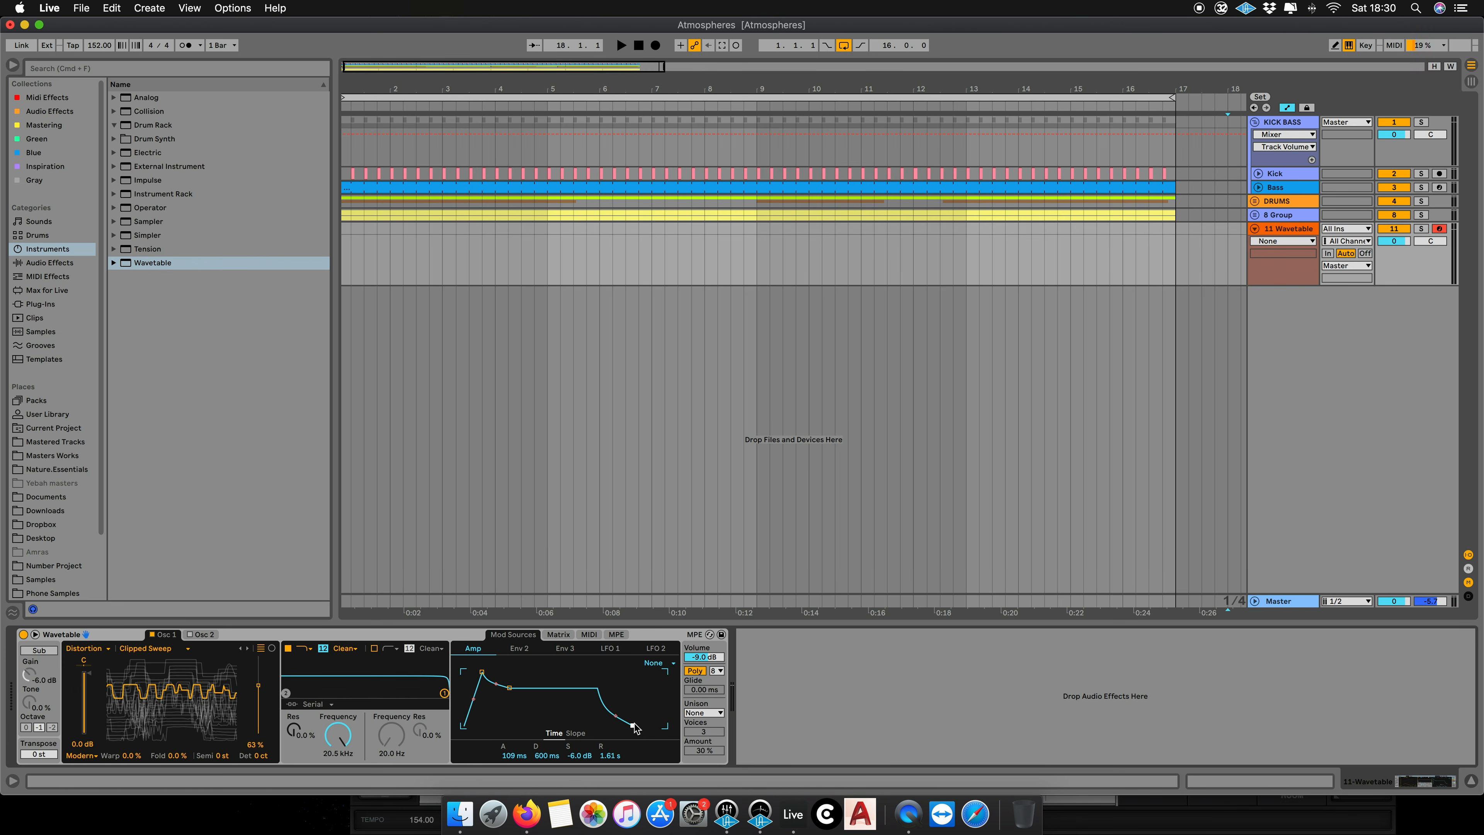
pyautogui.moveTo(482, 672); pyautogui.dragTo(496, 672)
pyautogui.moveTo(496, 673); pyautogui.dragTo(503, 672)
pyautogui.moveTo(632, 725); pyautogui.dragTo(629, 725)
pyautogui.moveTo(504, 674); pyautogui.dragTo(506, 673)
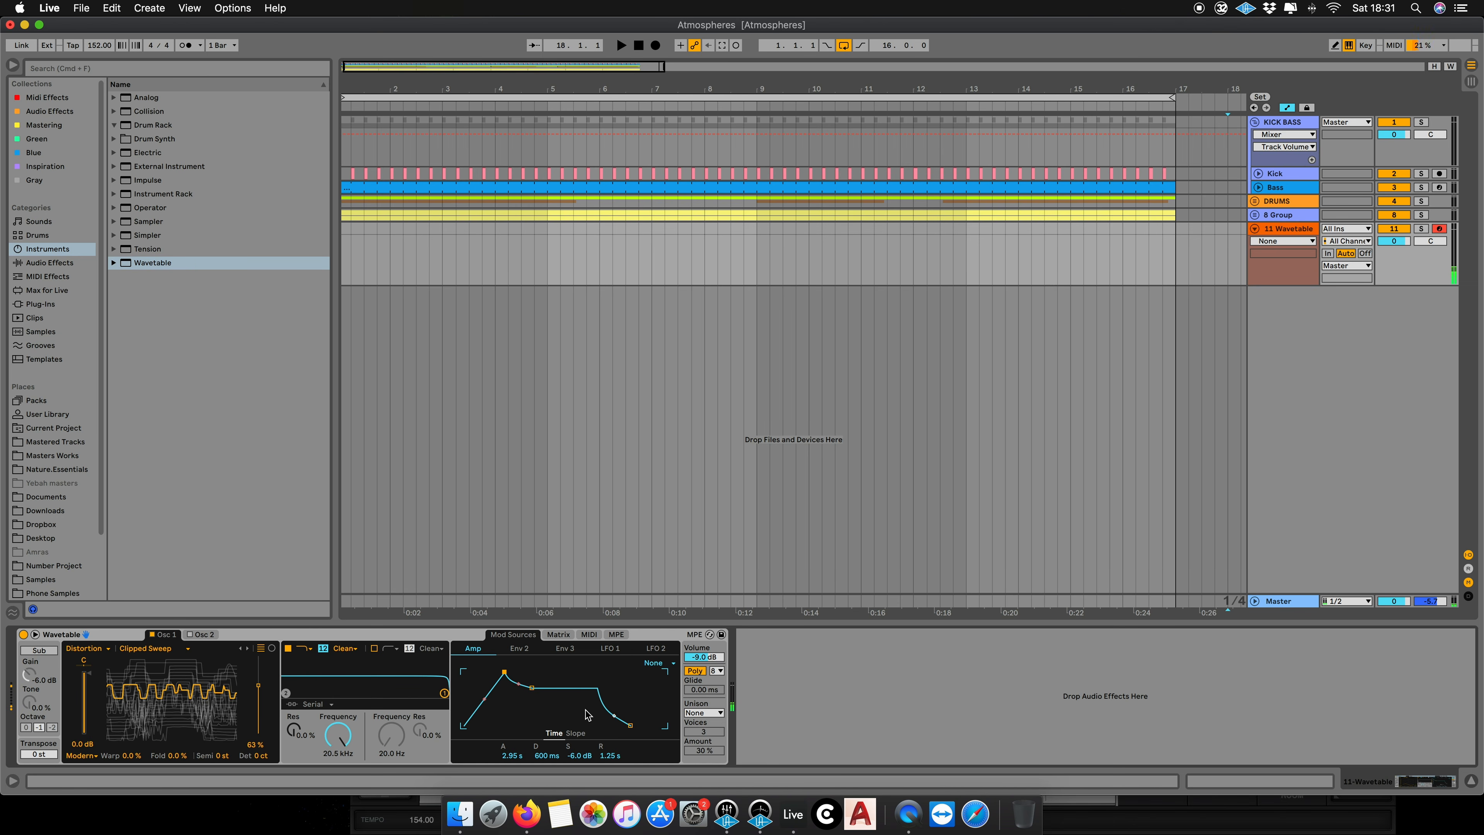
pyautogui.moveTo(630, 727); pyautogui.dragTo(635, 727)
pyautogui.moveTo(635, 726); pyautogui.dragTo(633, 726)
pyautogui.moveTo(532, 688); pyautogui.dragTo(557, 692)
# Step: Change oscillator 1 to the Transformations wavetable from the Complex category and set its position to 68%
pyautogui.click(107, 650)
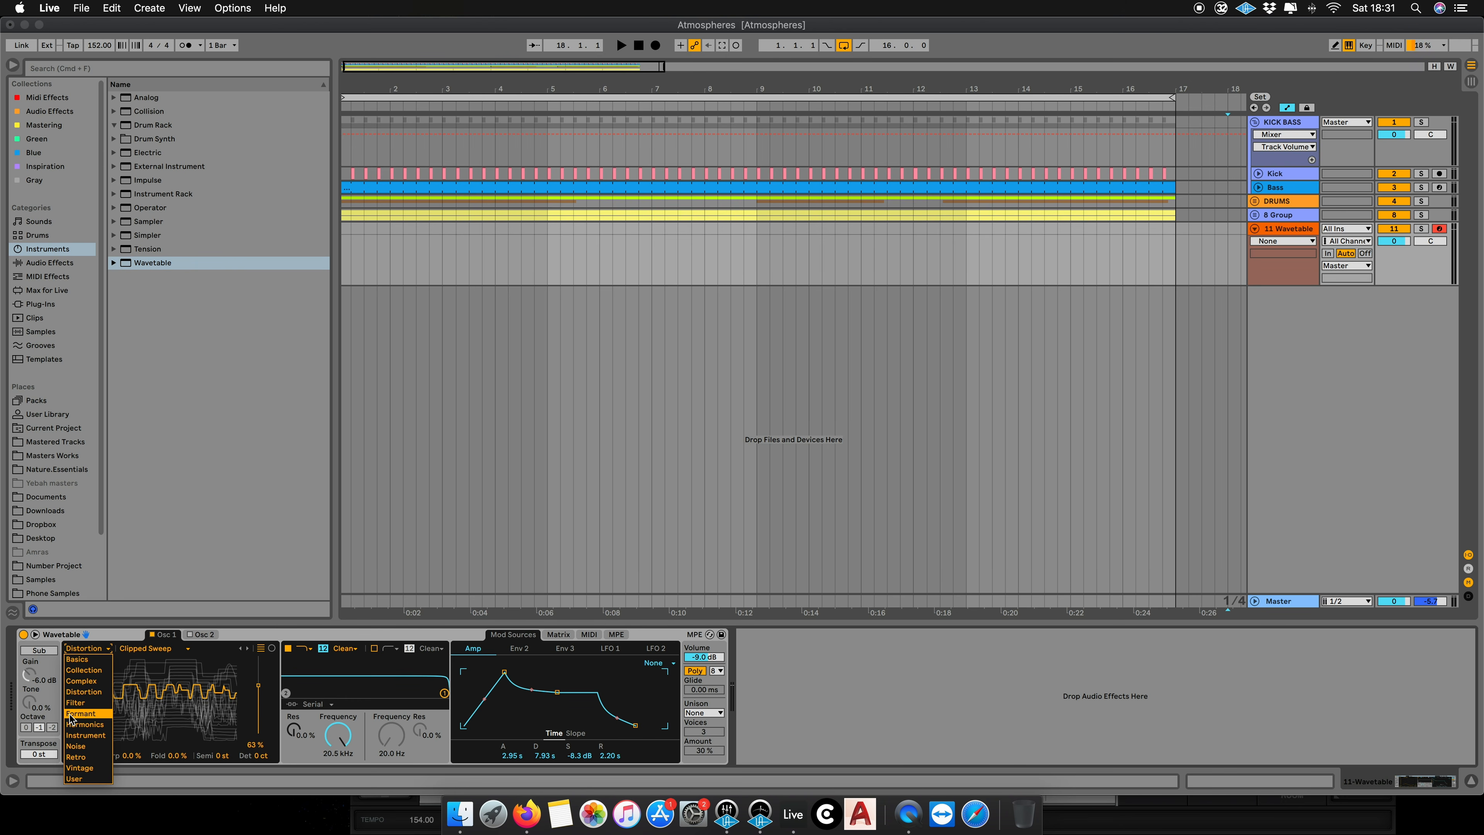
pyautogui.click(82, 695)
pyautogui.click(88, 653)
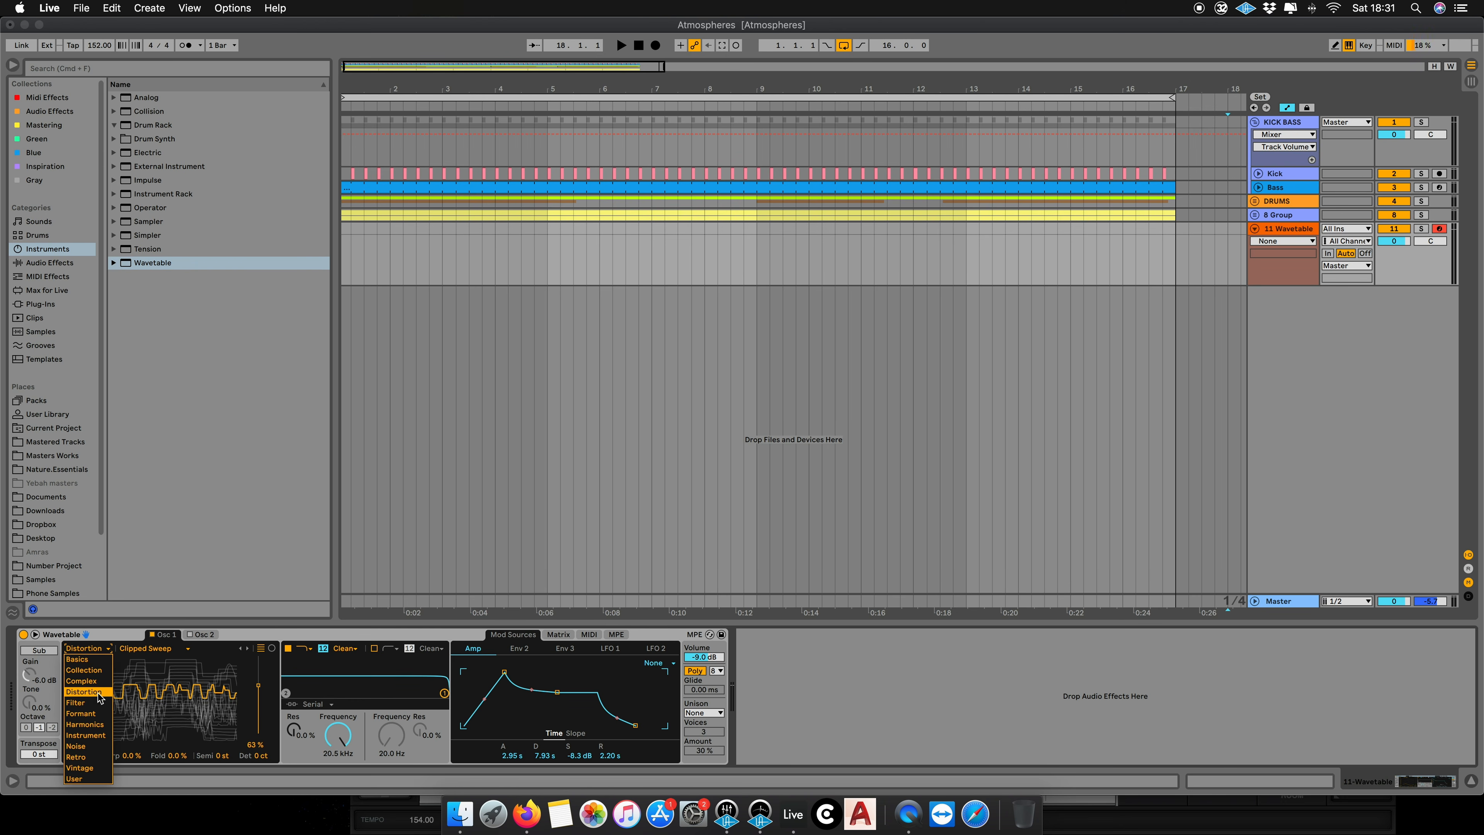
pyautogui.click(88, 681)
pyautogui.click(147, 650)
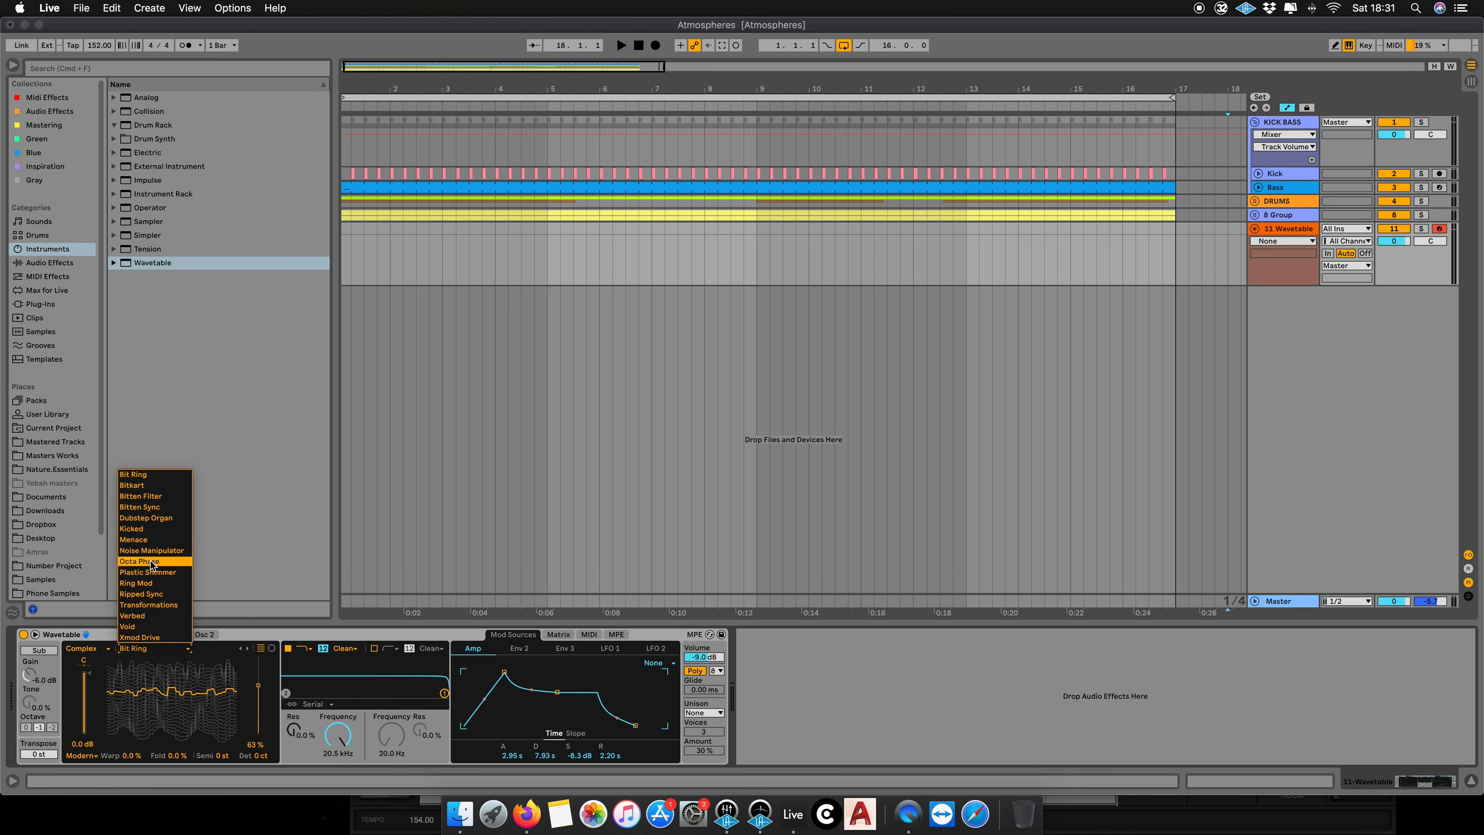
pyautogui.click(166, 607)
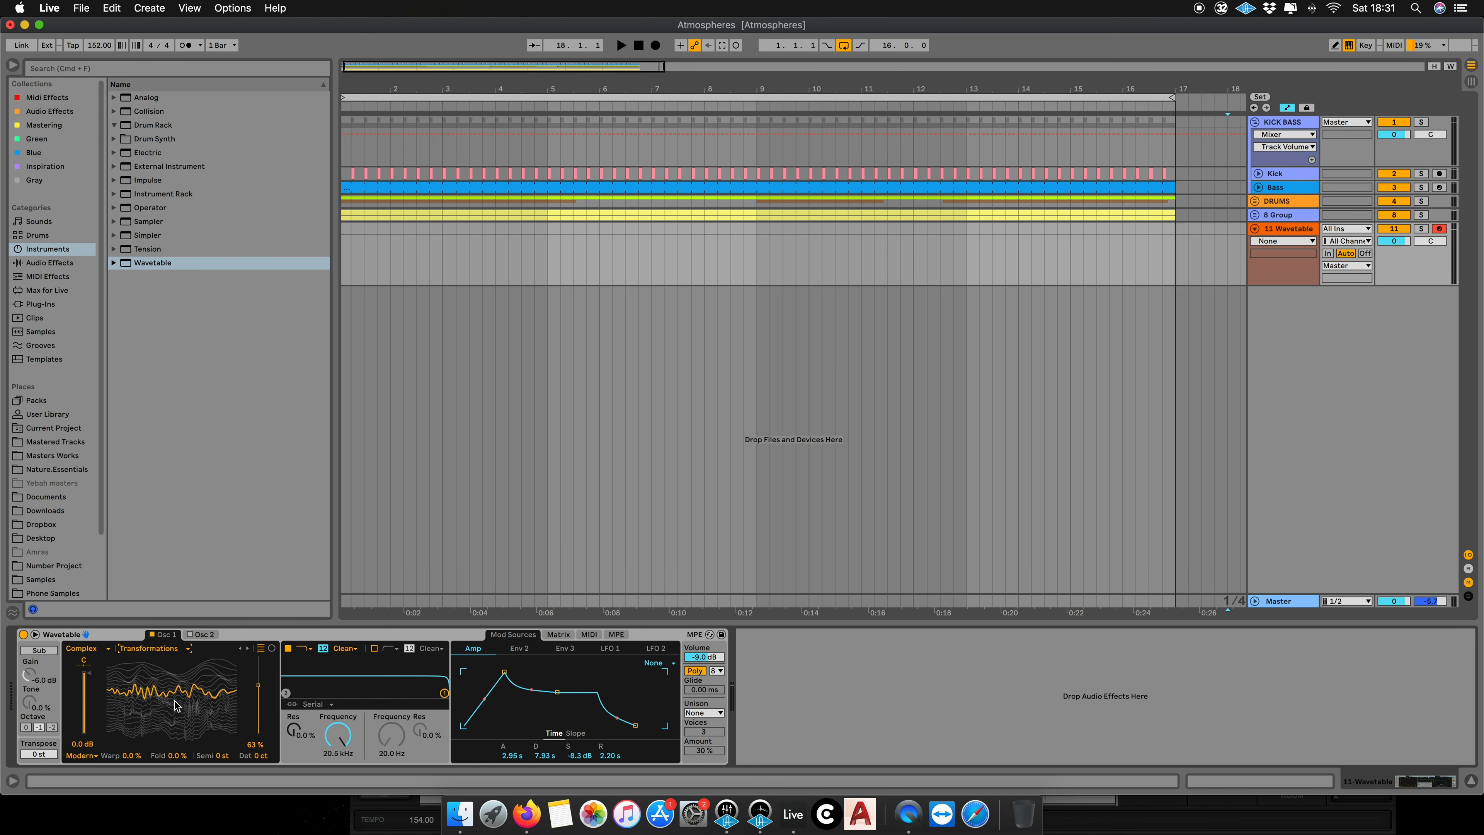
pyautogui.moveTo(258, 685)
pyautogui.mouseDown()
pyautogui.moveTo(258, 722)
pyautogui.moveTo(258, 656)
pyautogui.mouseUp()
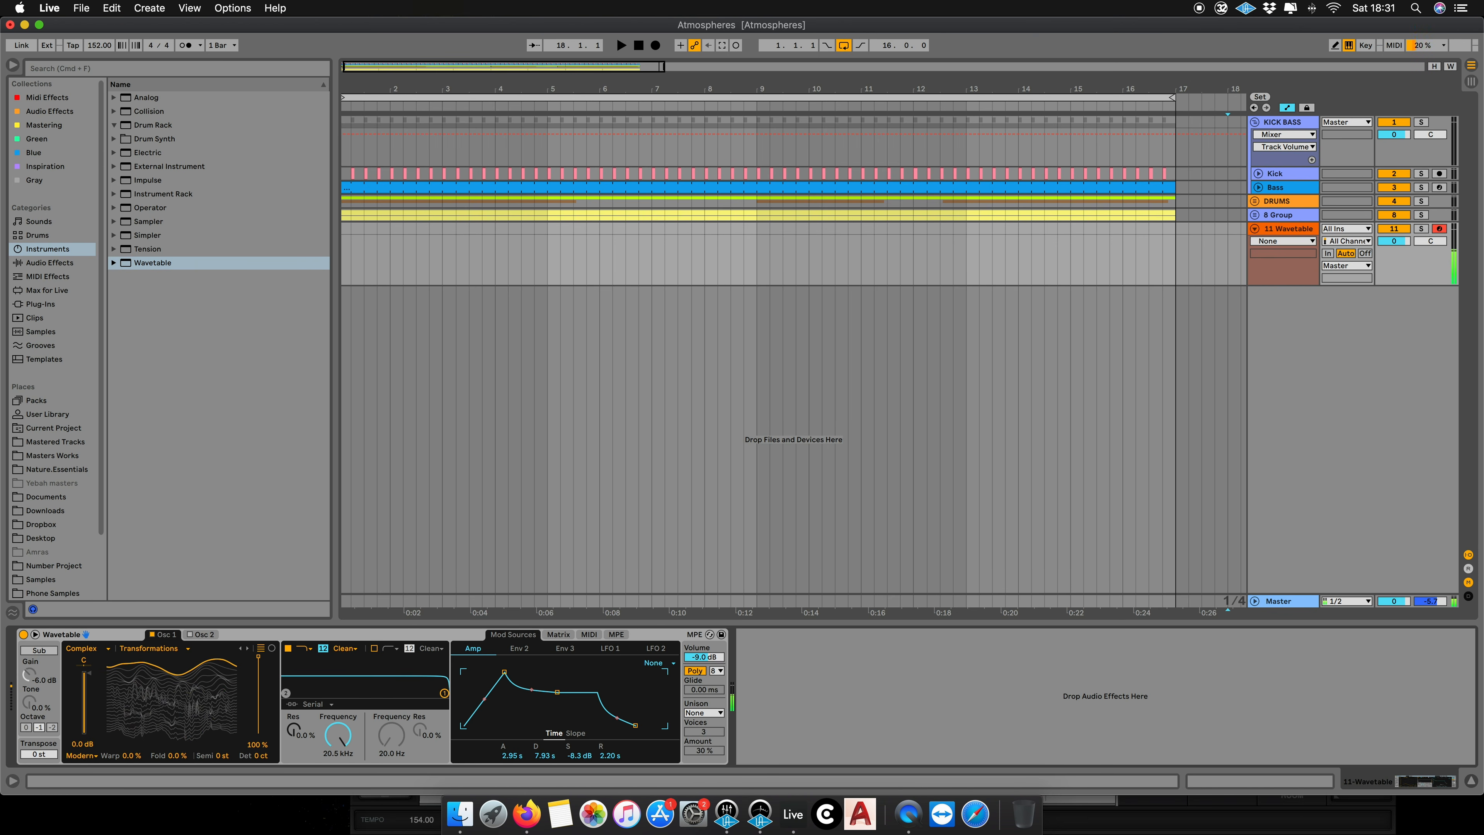
pyautogui.moveTo(170, 678); pyautogui.dragTo(155, 687)
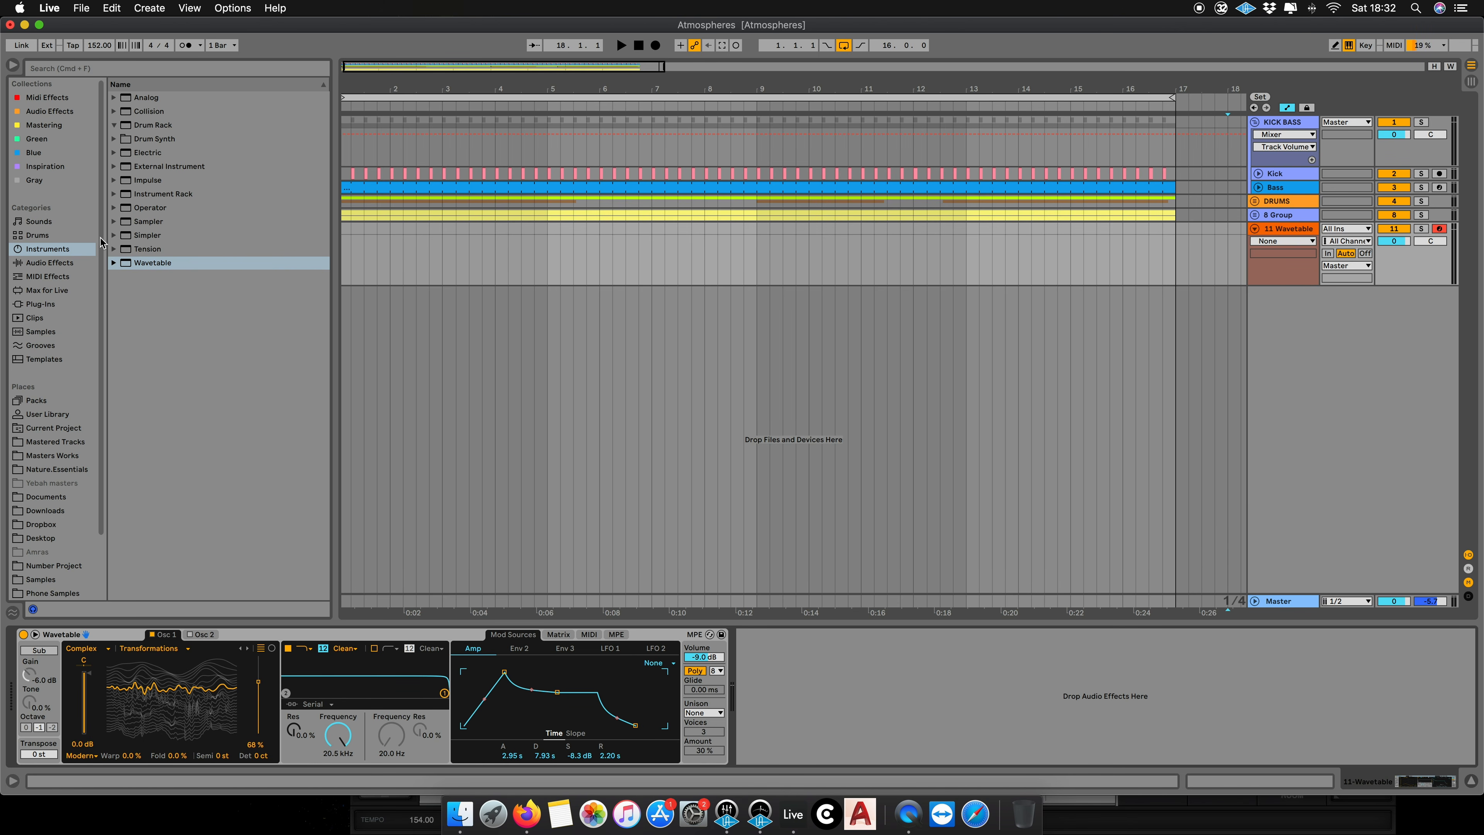
# Step: Add the Hybrid Reverb audio effect from the Reverb & Resonance folder after Wavetable
pyautogui.click(49, 263)
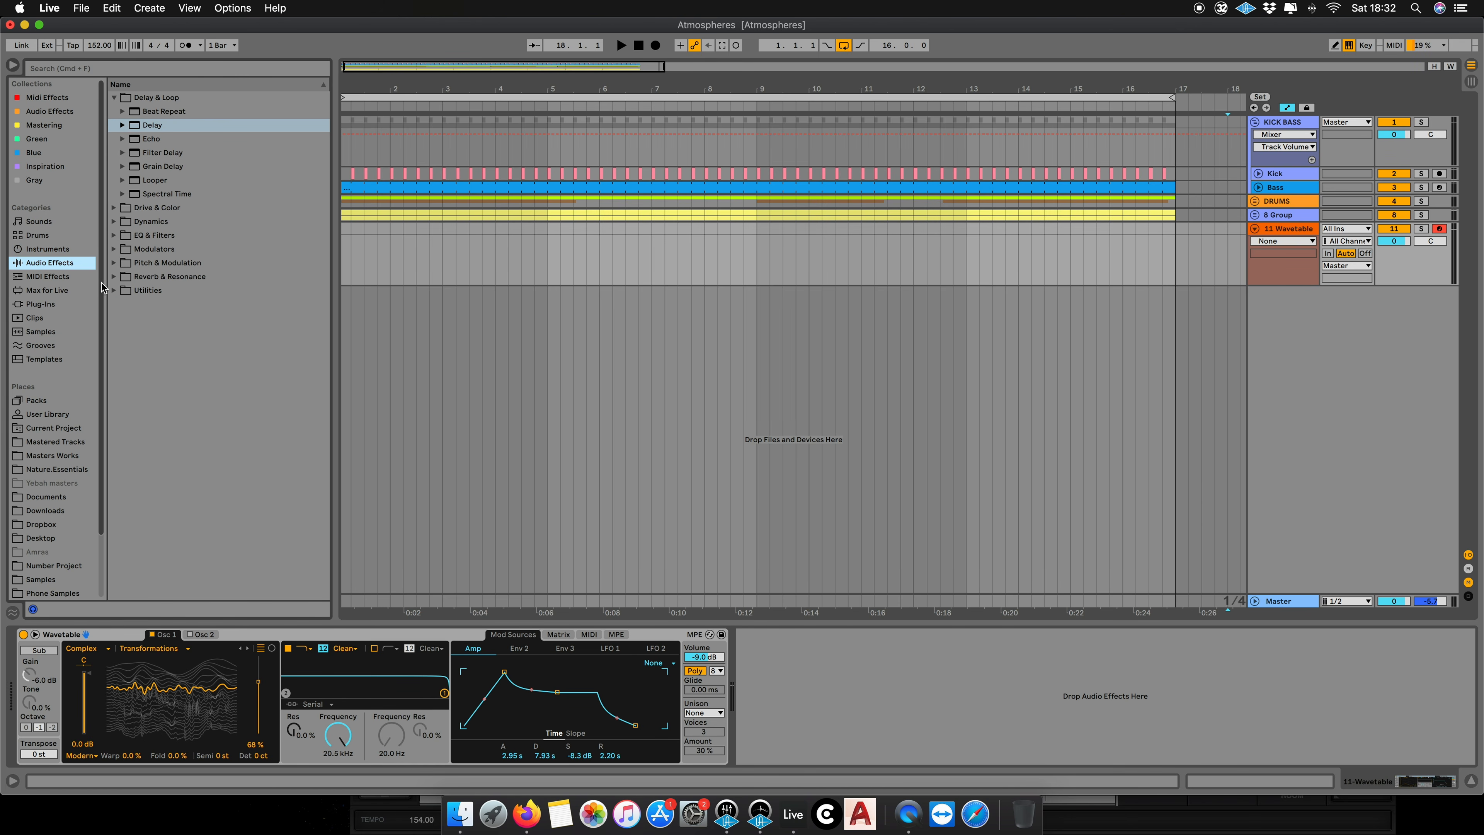
pyautogui.click(114, 276)
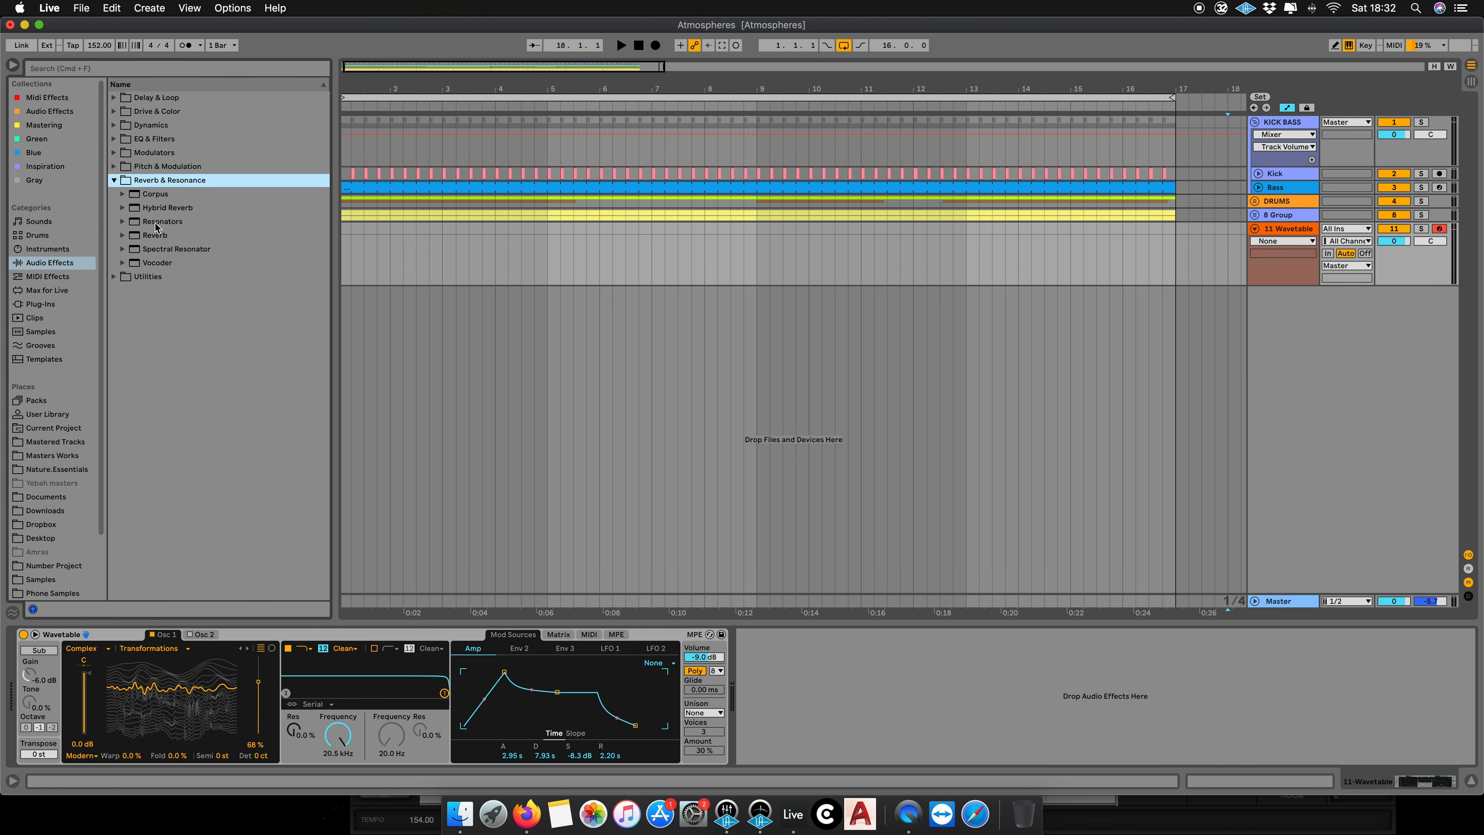
pyautogui.doubleClick(168, 209)
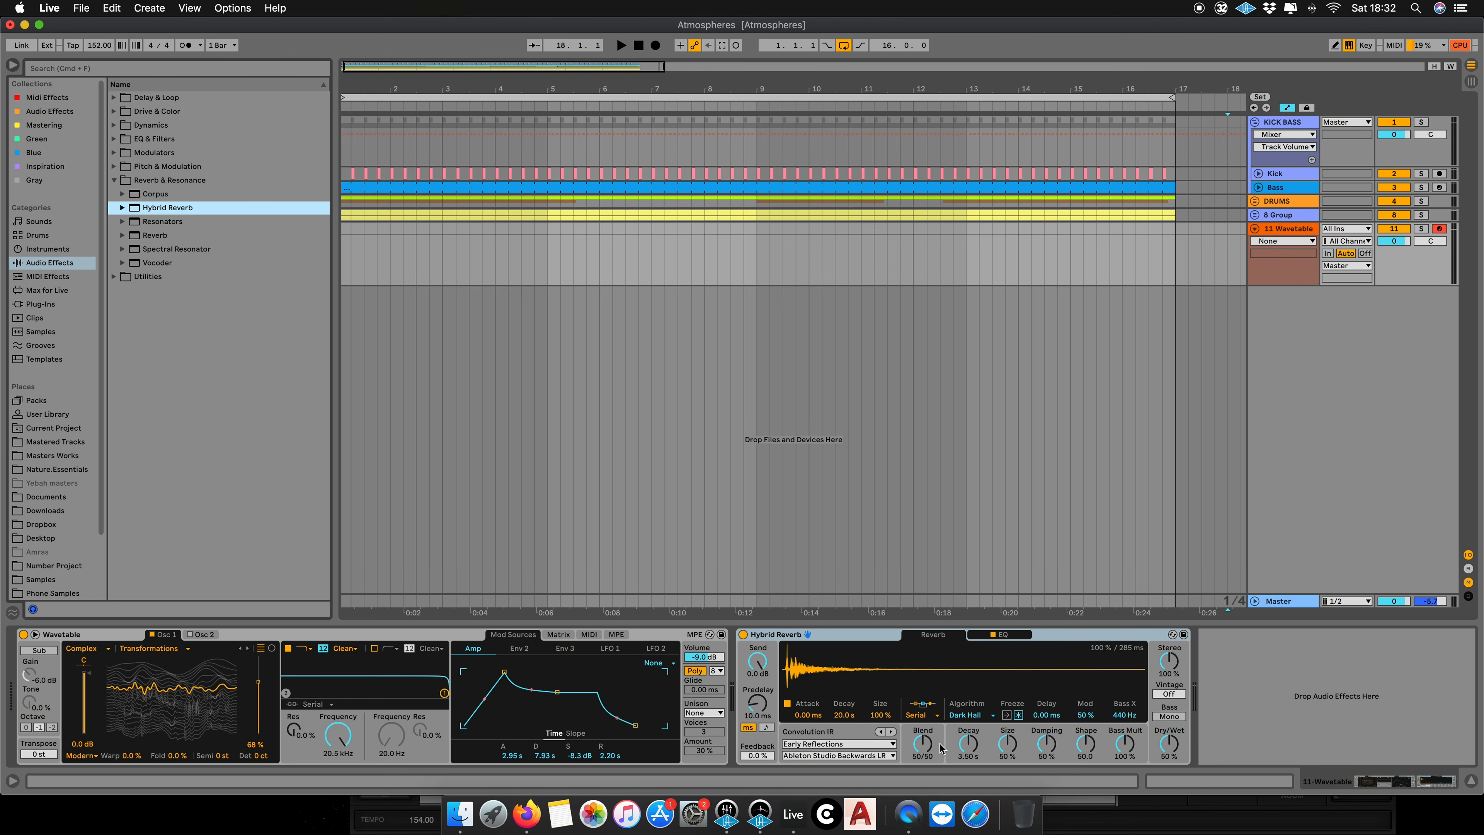
# Step: Set Hybrid Reverb's blend to 0/100 and its algorithm decay to 22.3 s
pyautogui.click(922, 746)
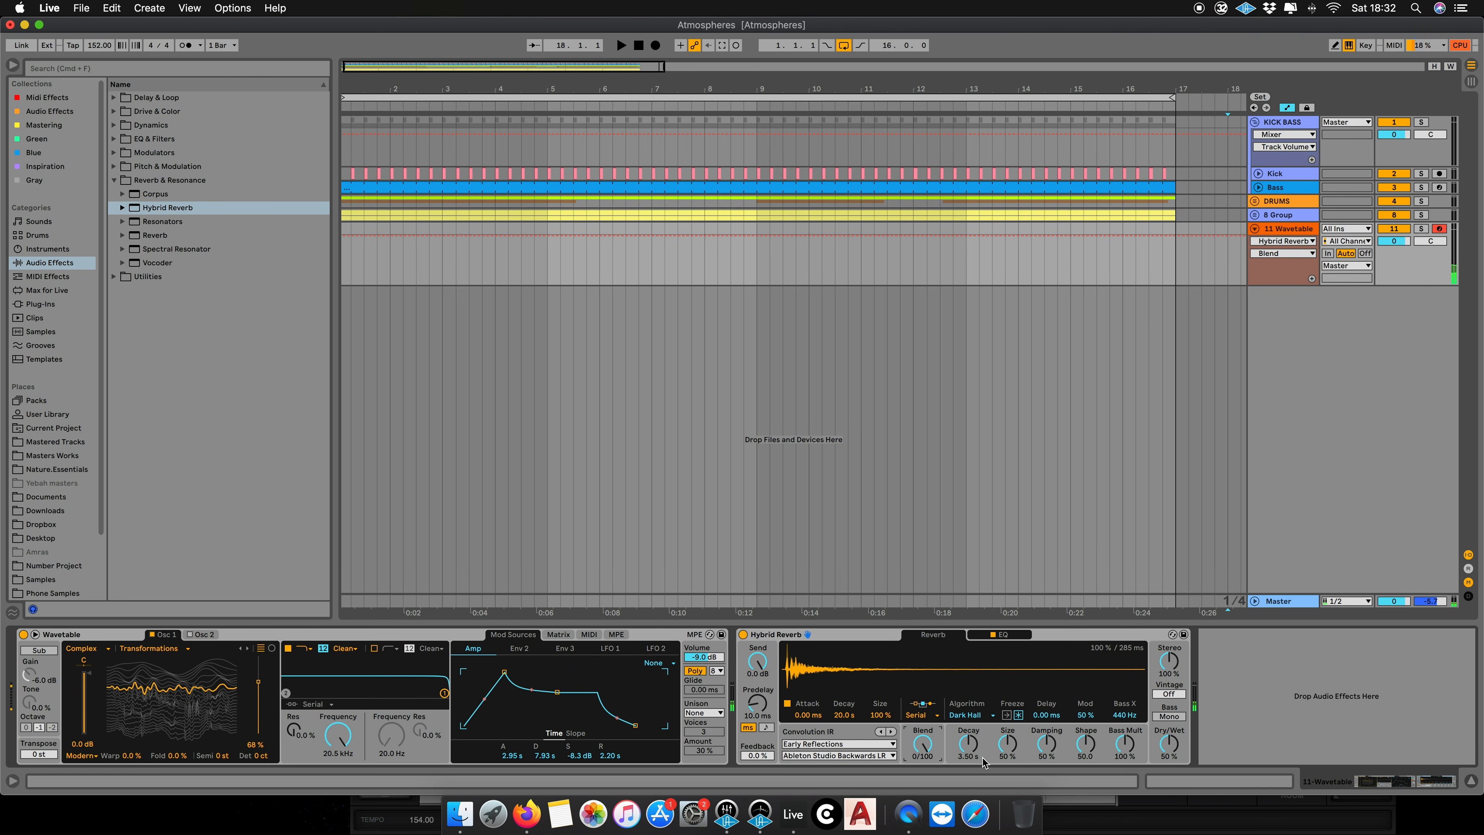
pyautogui.moveTo(969, 750); pyautogui.dragTo(968, 724)
pyautogui.moveTo(971, 752); pyautogui.dragTo(971, 750)
# Step: Lengthen the Amp envelope's attack to 3.87 s and set oscillator 1's wavetable position to 71%
pyautogui.moveTo(505, 673); pyautogui.dragTo(507, 673)
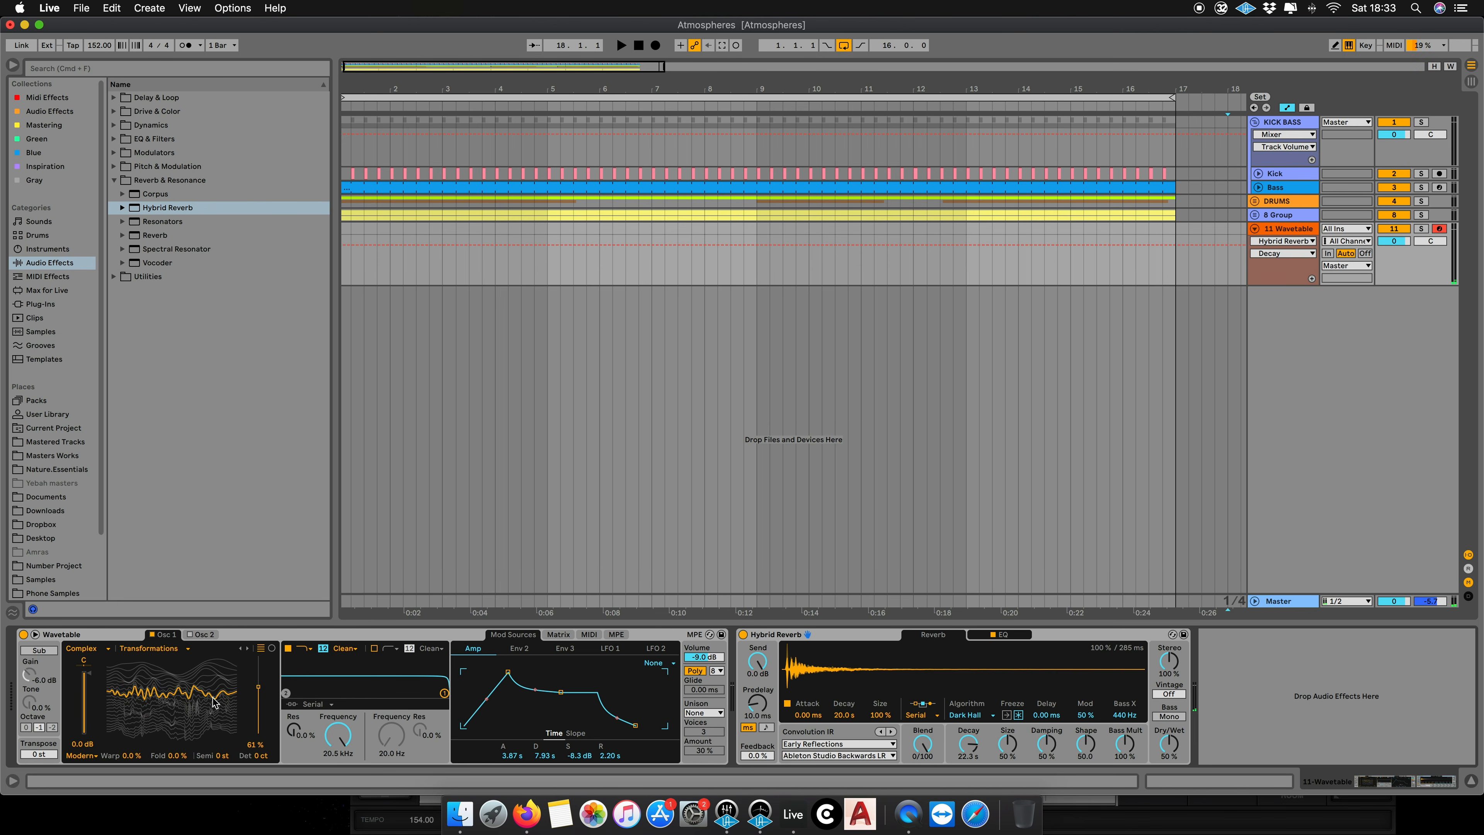
pyautogui.moveTo(260, 693)
pyautogui.mouseDown()
pyautogui.moveTo(261, 705)
pyautogui.moveTo(260, 666)
pyautogui.moveTo(260, 678)
pyautogui.mouseUp()
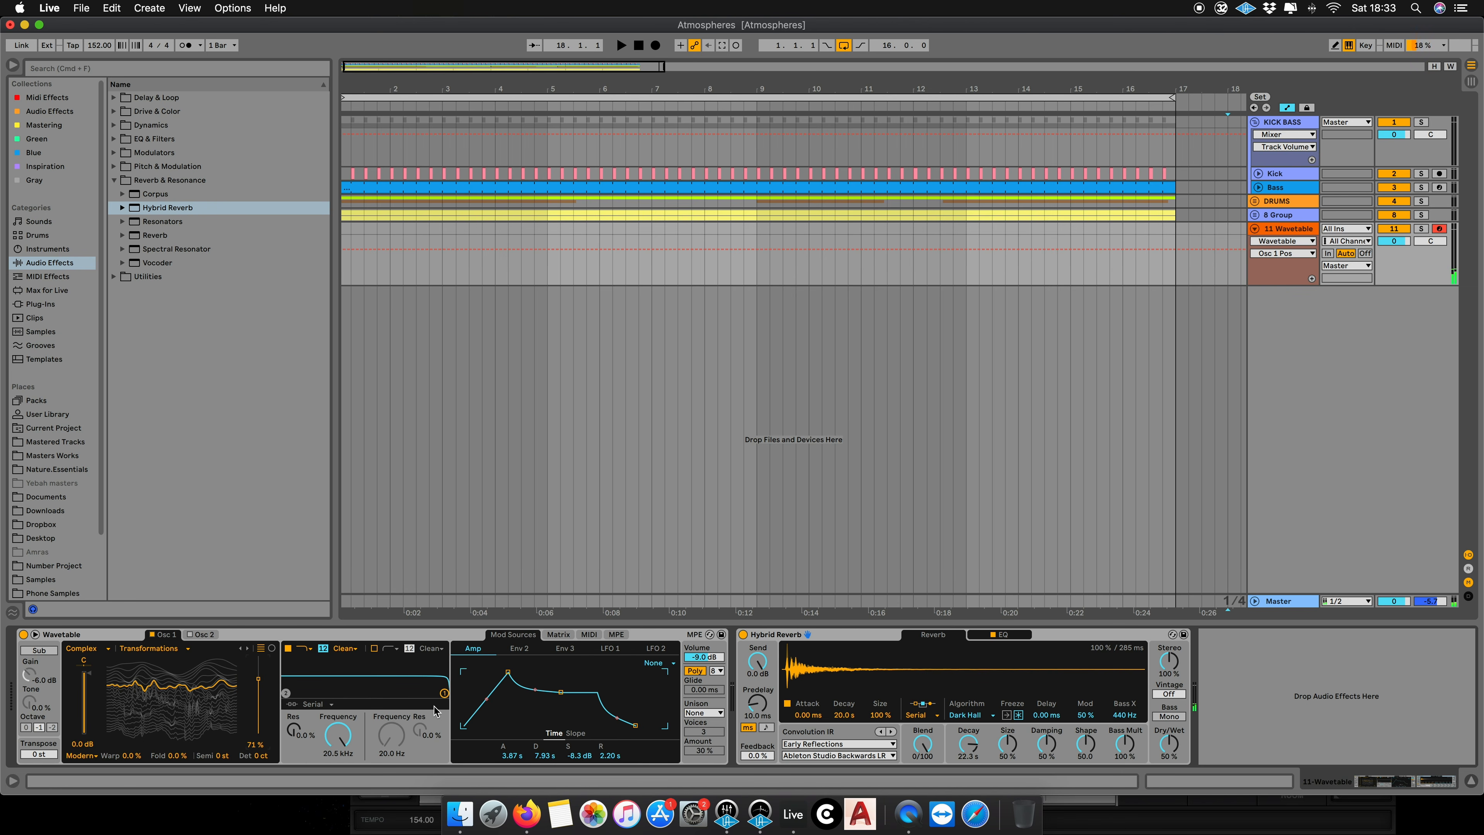
# Step: Modulate oscillator 1's position with the Amp envelope by an amount of 56 in the modulation matrix
pyautogui.click(571, 635)
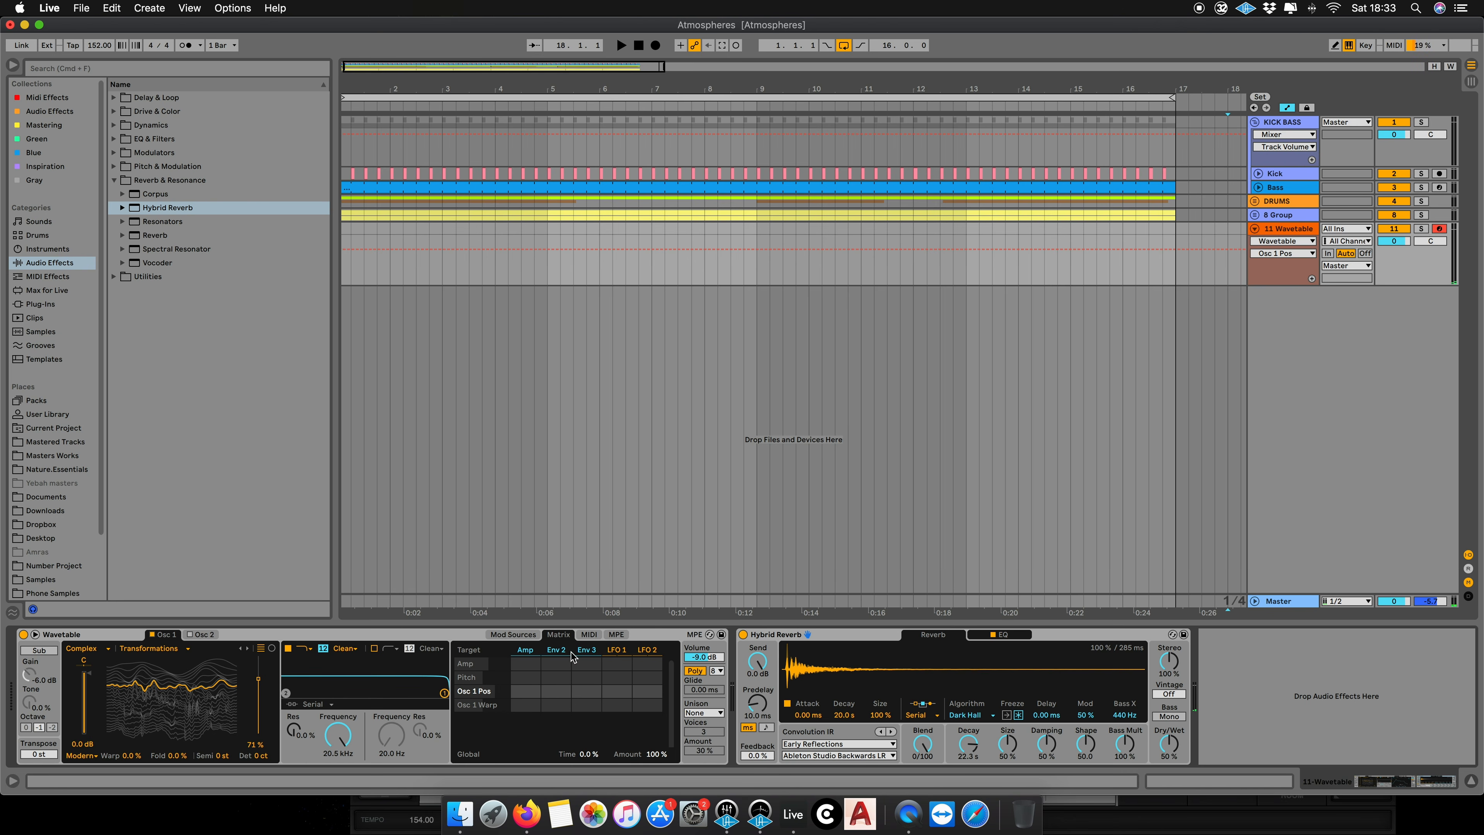
pyautogui.click(525, 650)
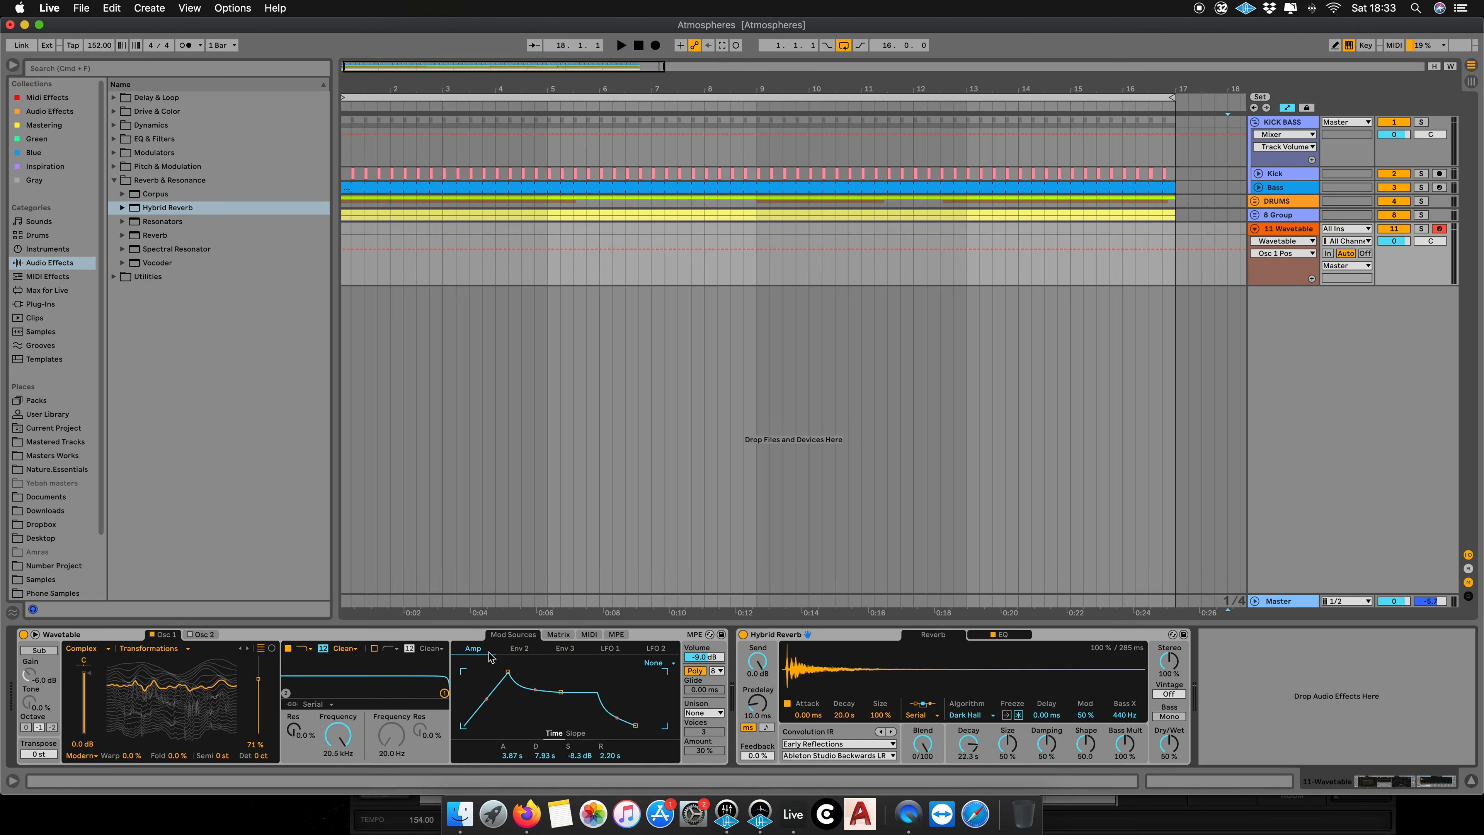
pyautogui.click(558, 634)
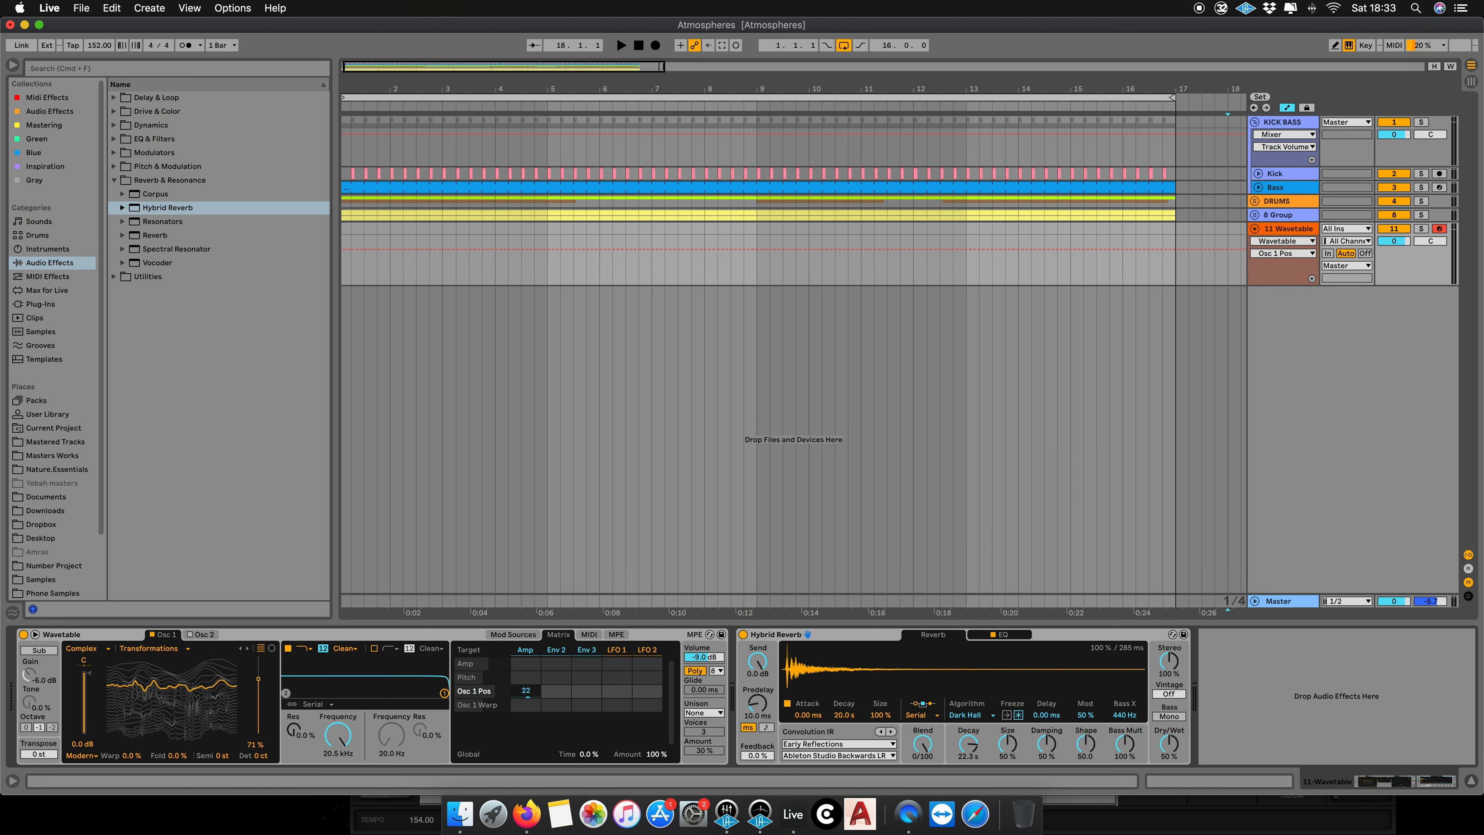
pyautogui.moveTo(523, 691); pyautogui.dragTo(523, 684)
pyautogui.moveTo(531, 696); pyautogui.dragTo(531, 667)
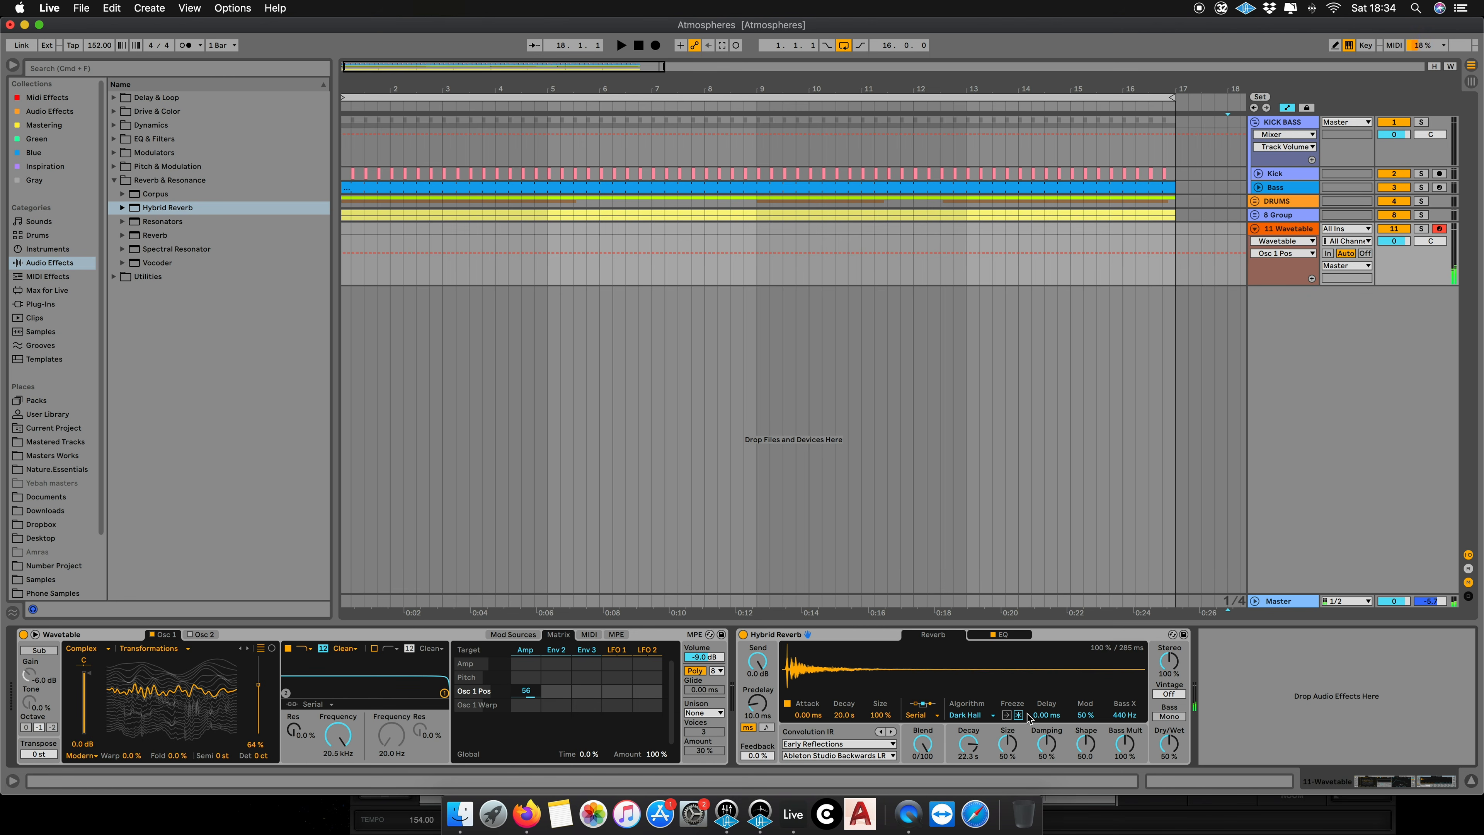
# Step: Set Wavetable's unison mode to Position Spread with 5 voices and an amount of 73%
pyautogui.click(703, 712)
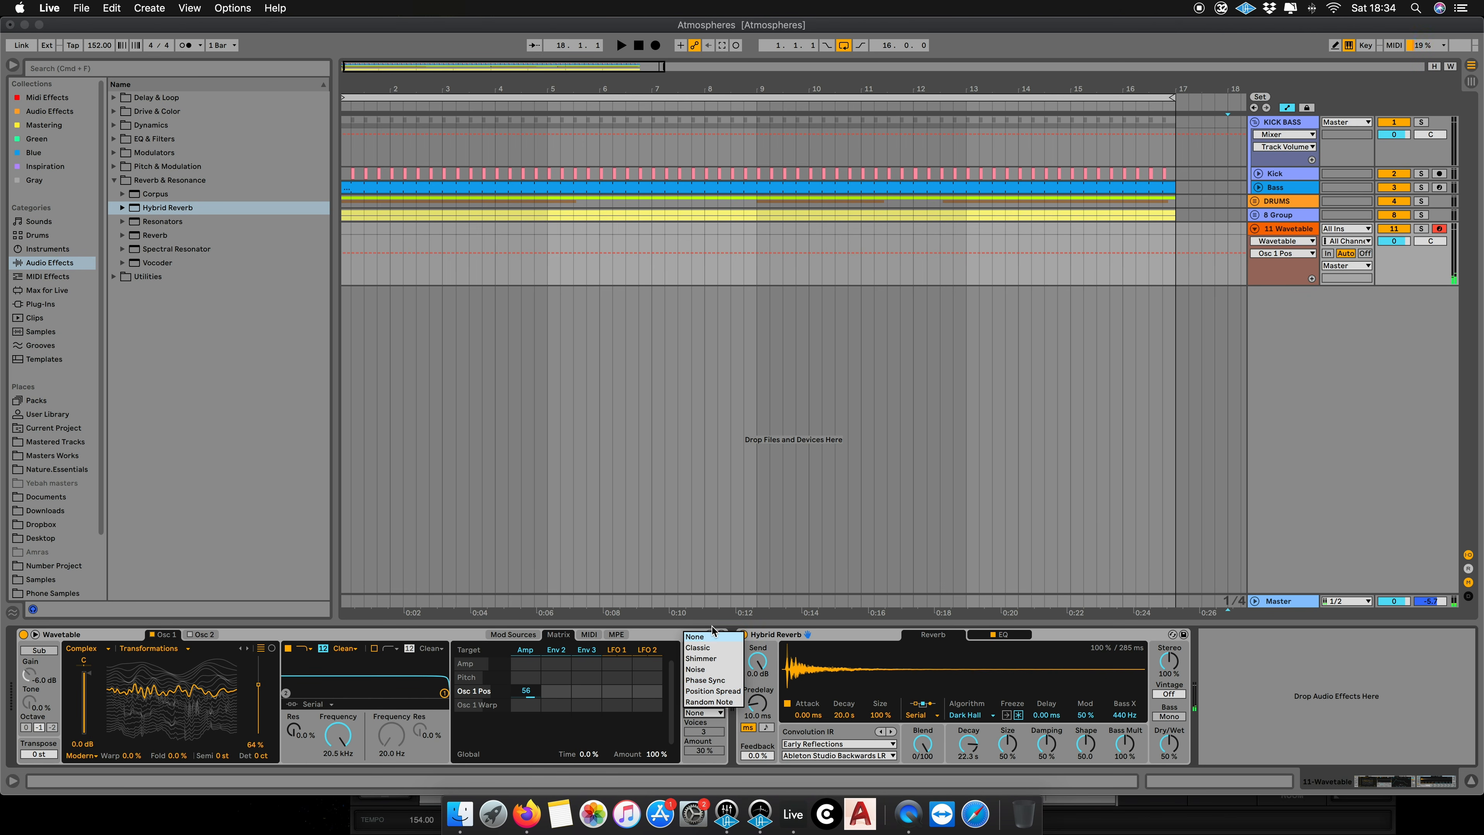
pyautogui.click(706, 727)
pyautogui.click(712, 714)
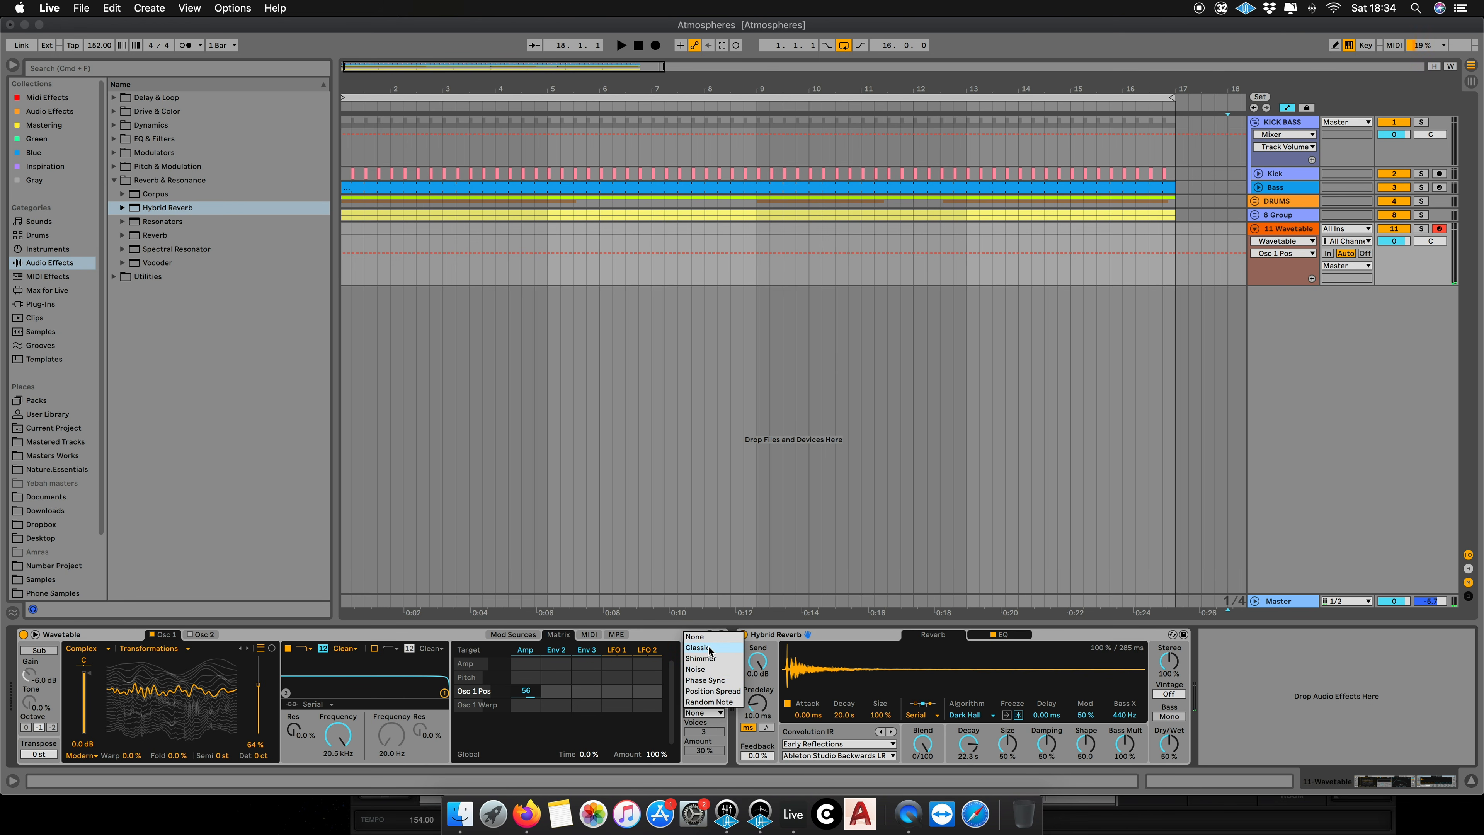
pyautogui.click(718, 691)
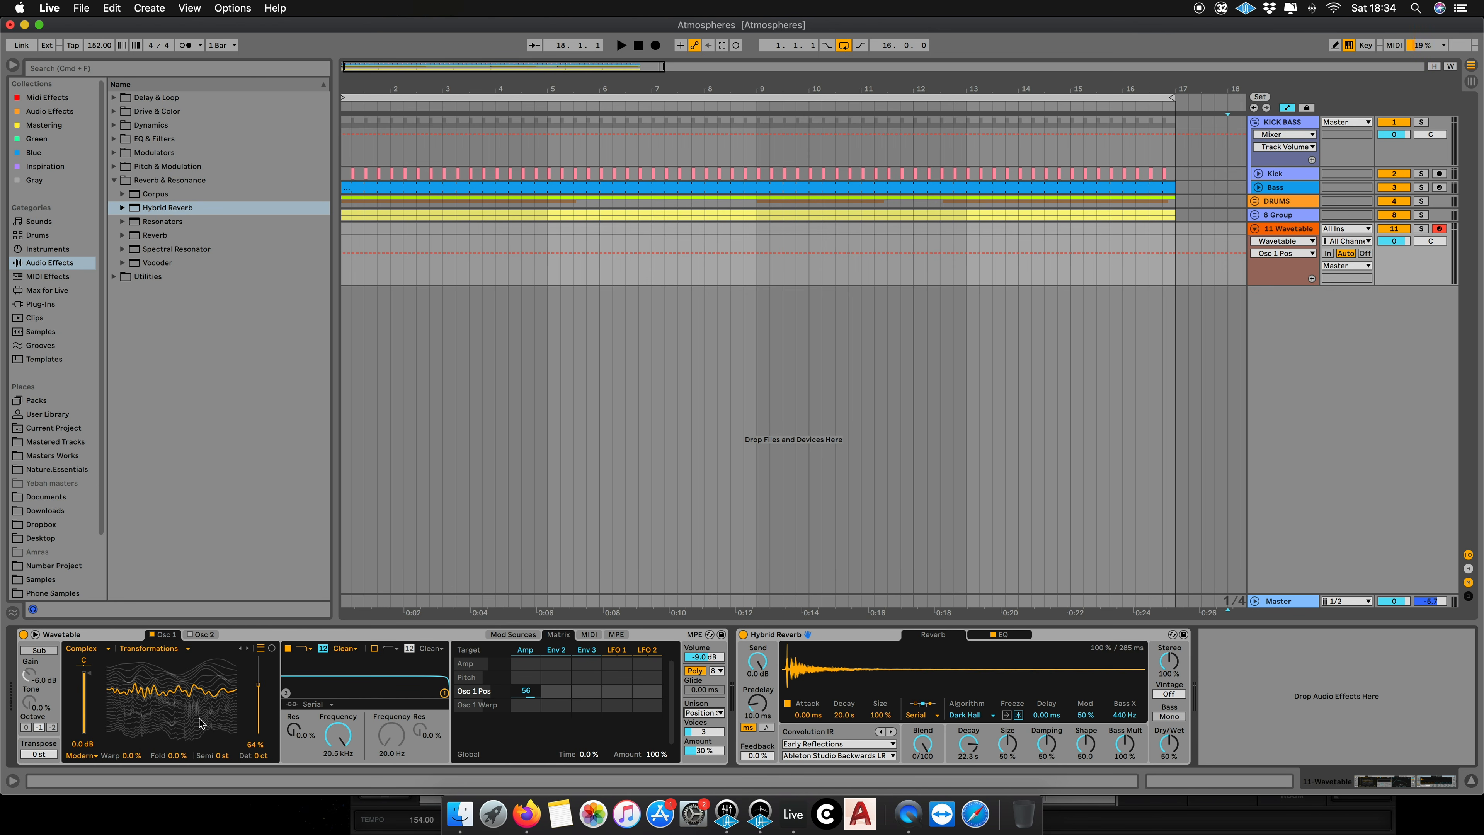
pyautogui.click(708, 731)
pyautogui.moveTo(707, 732); pyautogui.dragTo(708, 727)
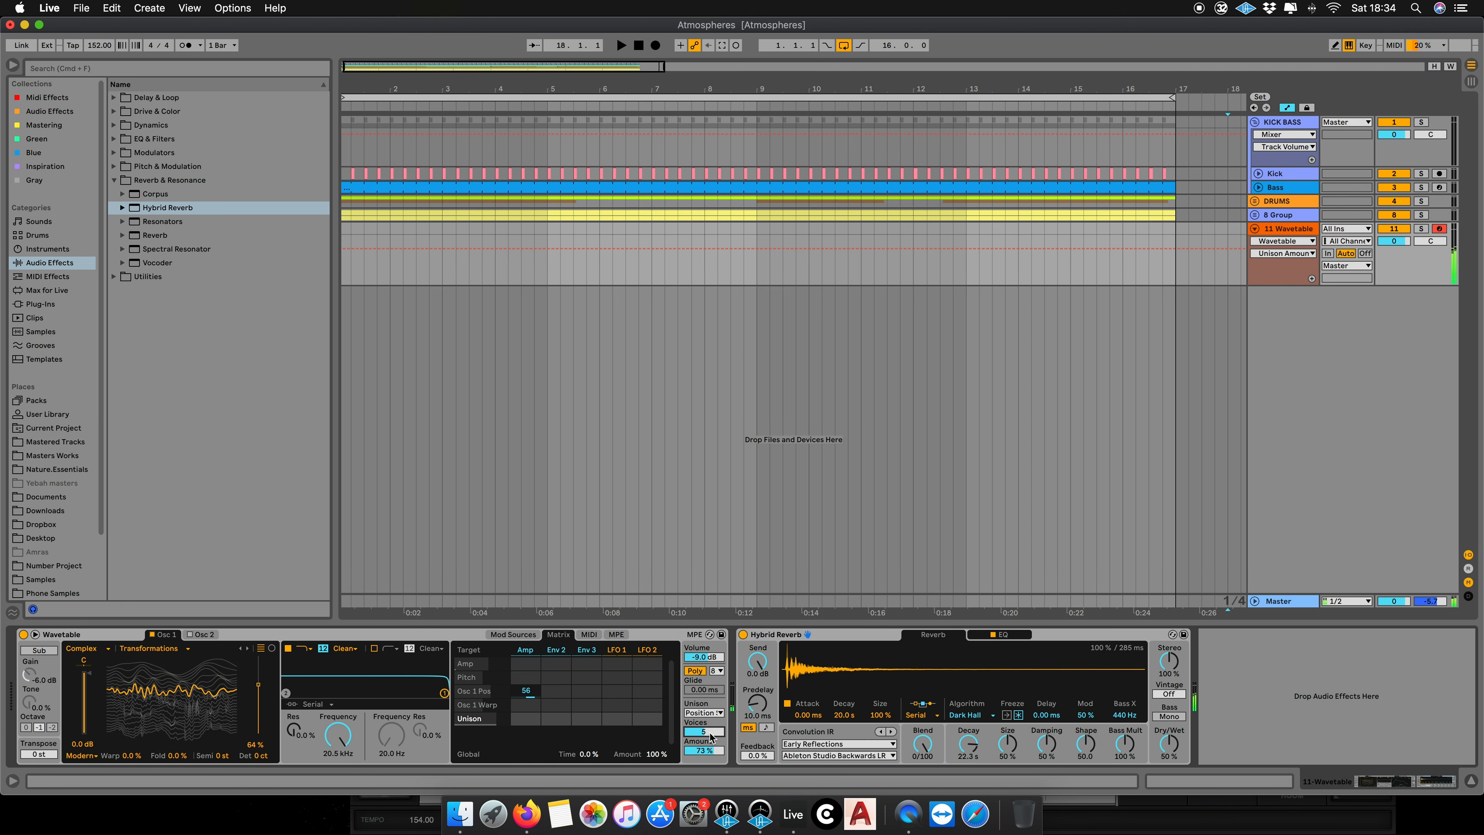
# Step: Lower Wavetable's filter 1 cutoff frequency to 2.03 kHz and set its resonance to 29%
pyautogui.click(349, 741)
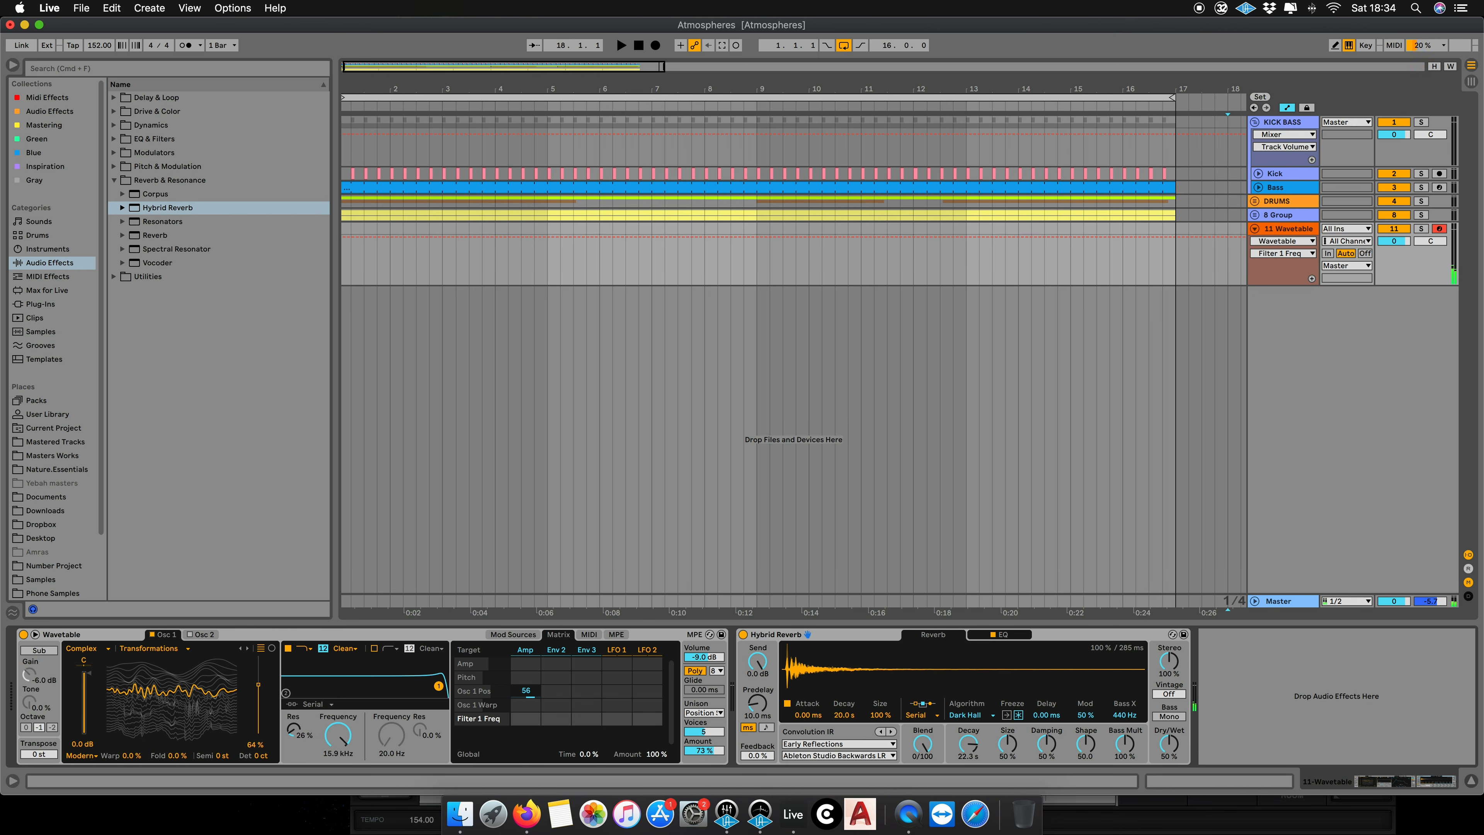
pyautogui.moveTo(428, 689); pyautogui.dragTo(417, 691)
pyautogui.moveTo(344, 739); pyautogui.dragTo(343, 744)
pyautogui.moveTo(405, 684)
pyautogui.mouseDown()
pyautogui.moveTo(360, 690)
pyautogui.moveTo(408, 685)
pyautogui.mouseUp()
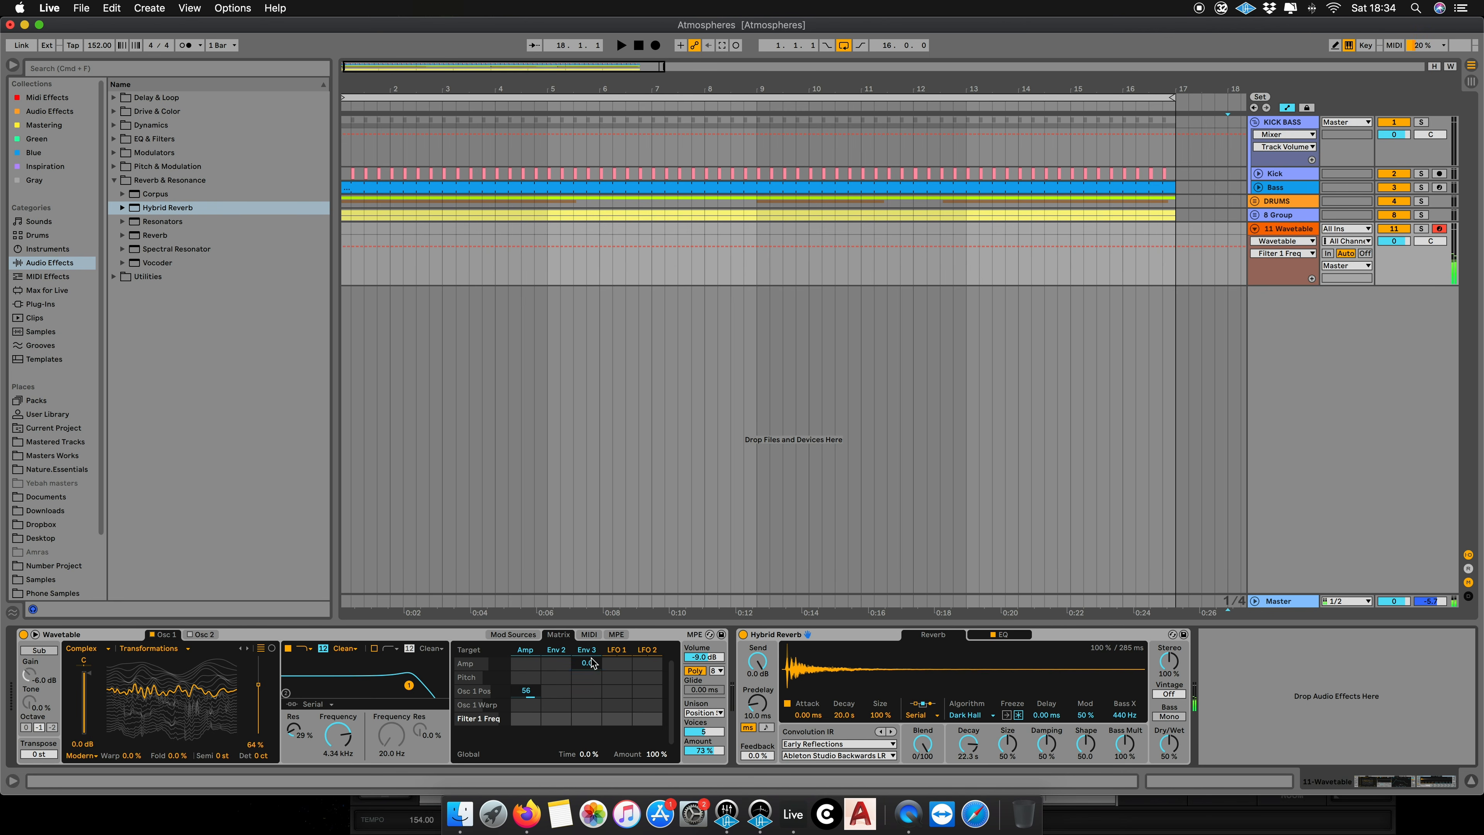
pyautogui.moveTo(348, 737); pyautogui.dragTo(349, 754)
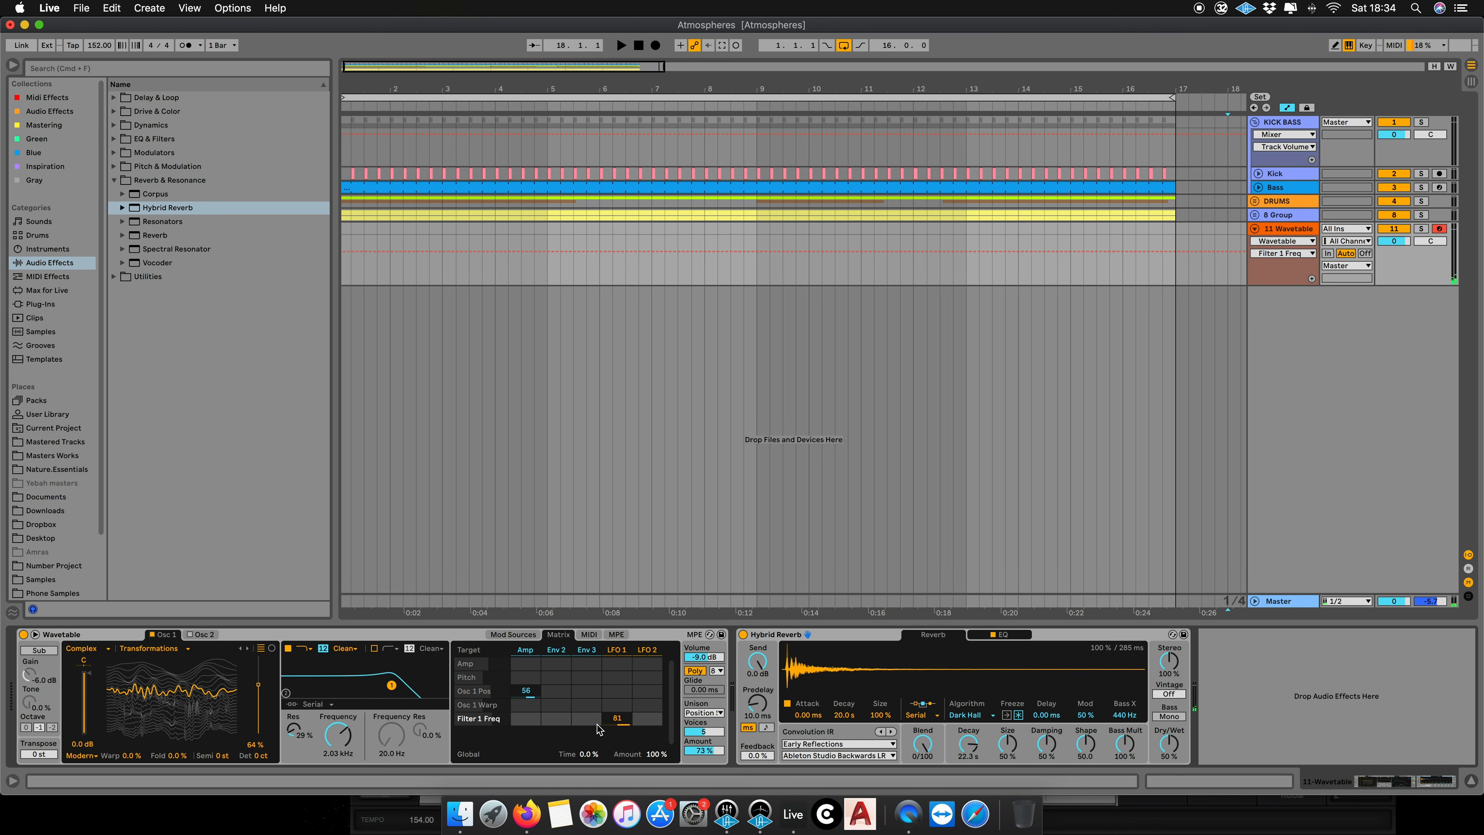
# Step: Modulate filter 1's frequency with LFO 1 by 27, turning off the LFO's retrigger and setting its rate to 0.01 Hz
pyautogui.moveTo(621, 726); pyautogui.dragTo(621, 758)
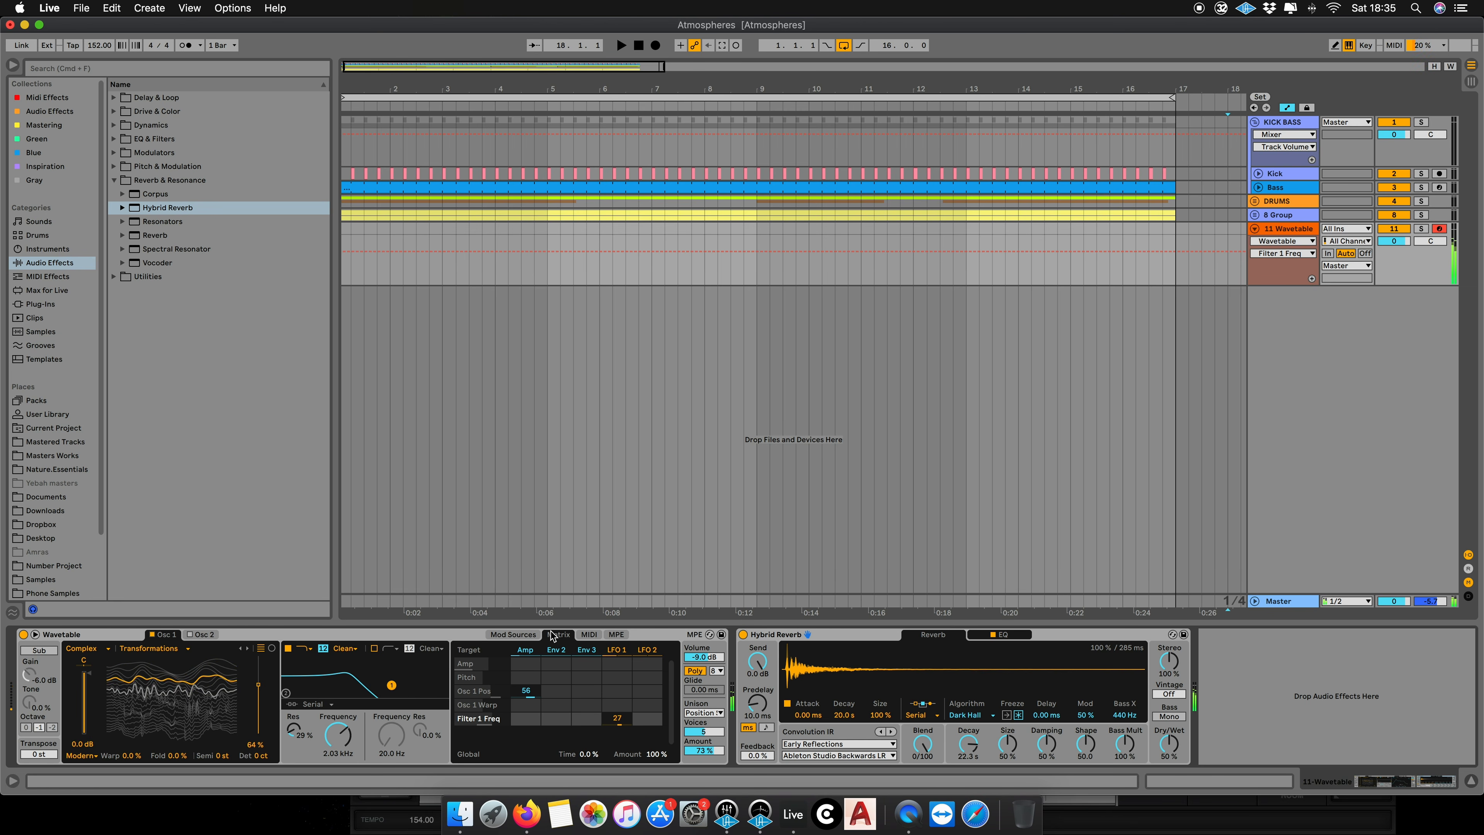
pyautogui.click(513, 634)
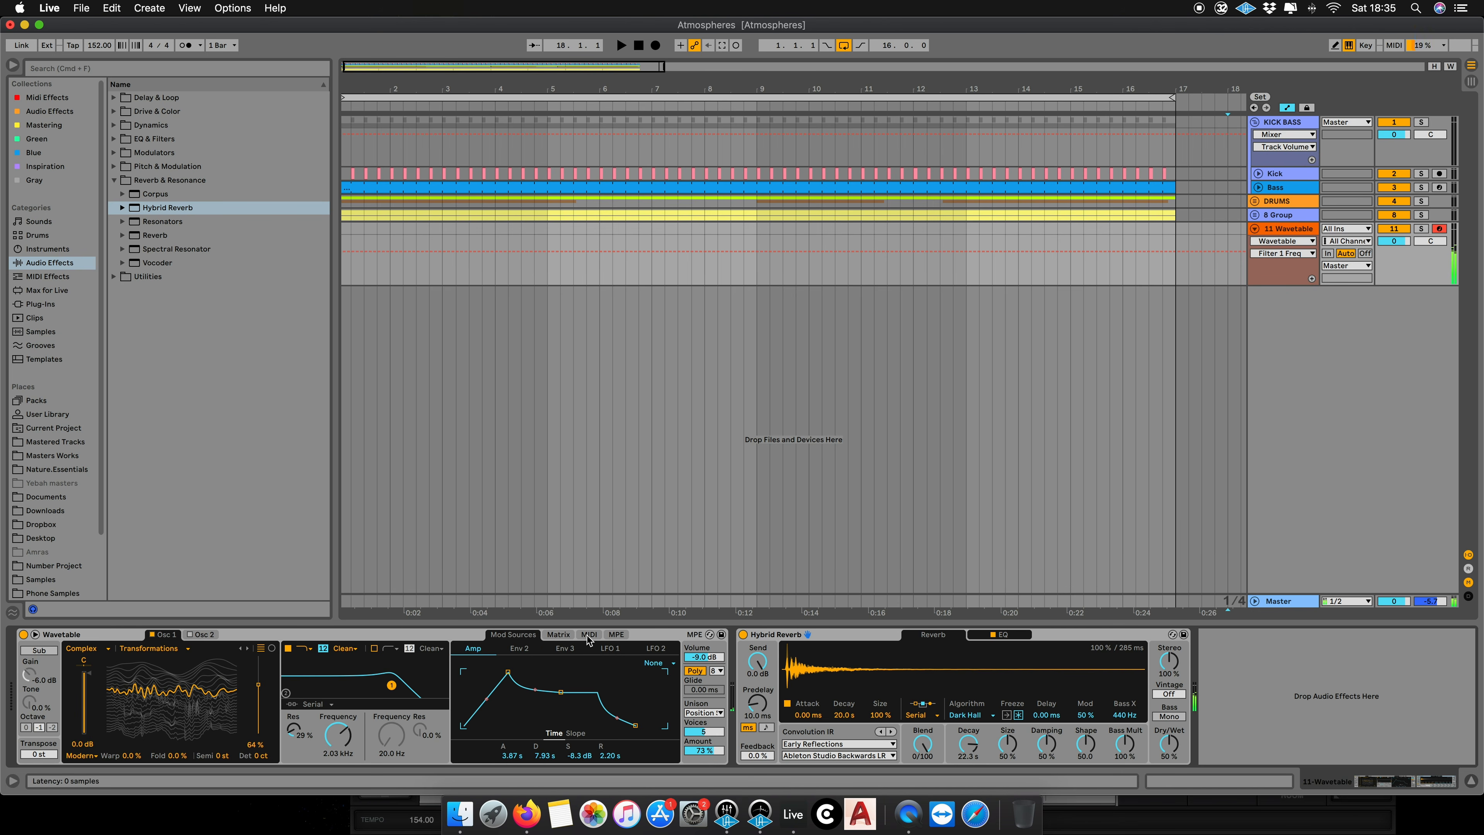
pyautogui.click(609, 649)
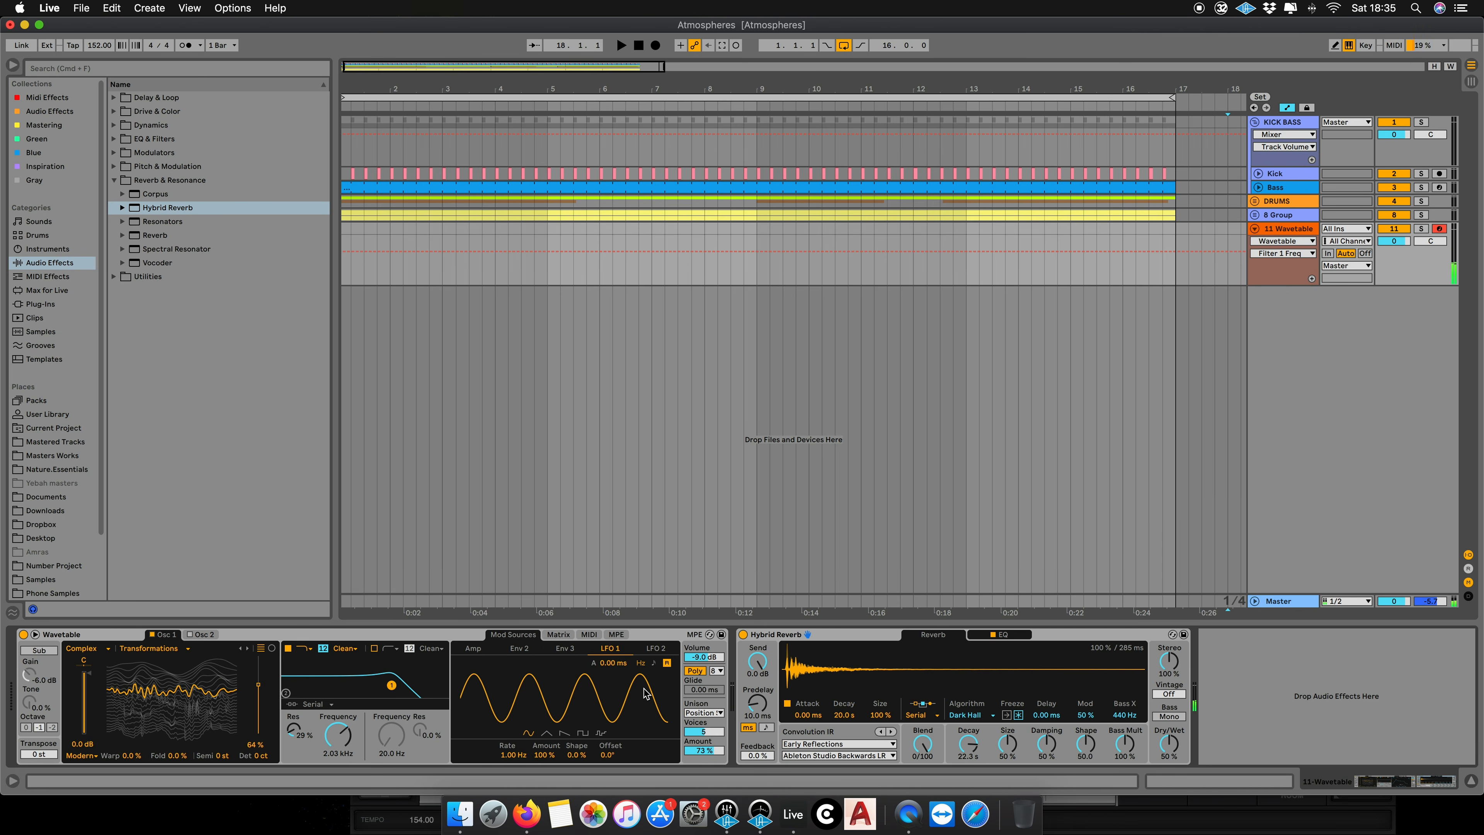
pyautogui.click(667, 664)
pyautogui.moveTo(514, 758)
pyautogui.mouseDown()
pyautogui.moveTo(514, 789)
pyautogui.moveTo(514, 748)
pyautogui.mouseUp()
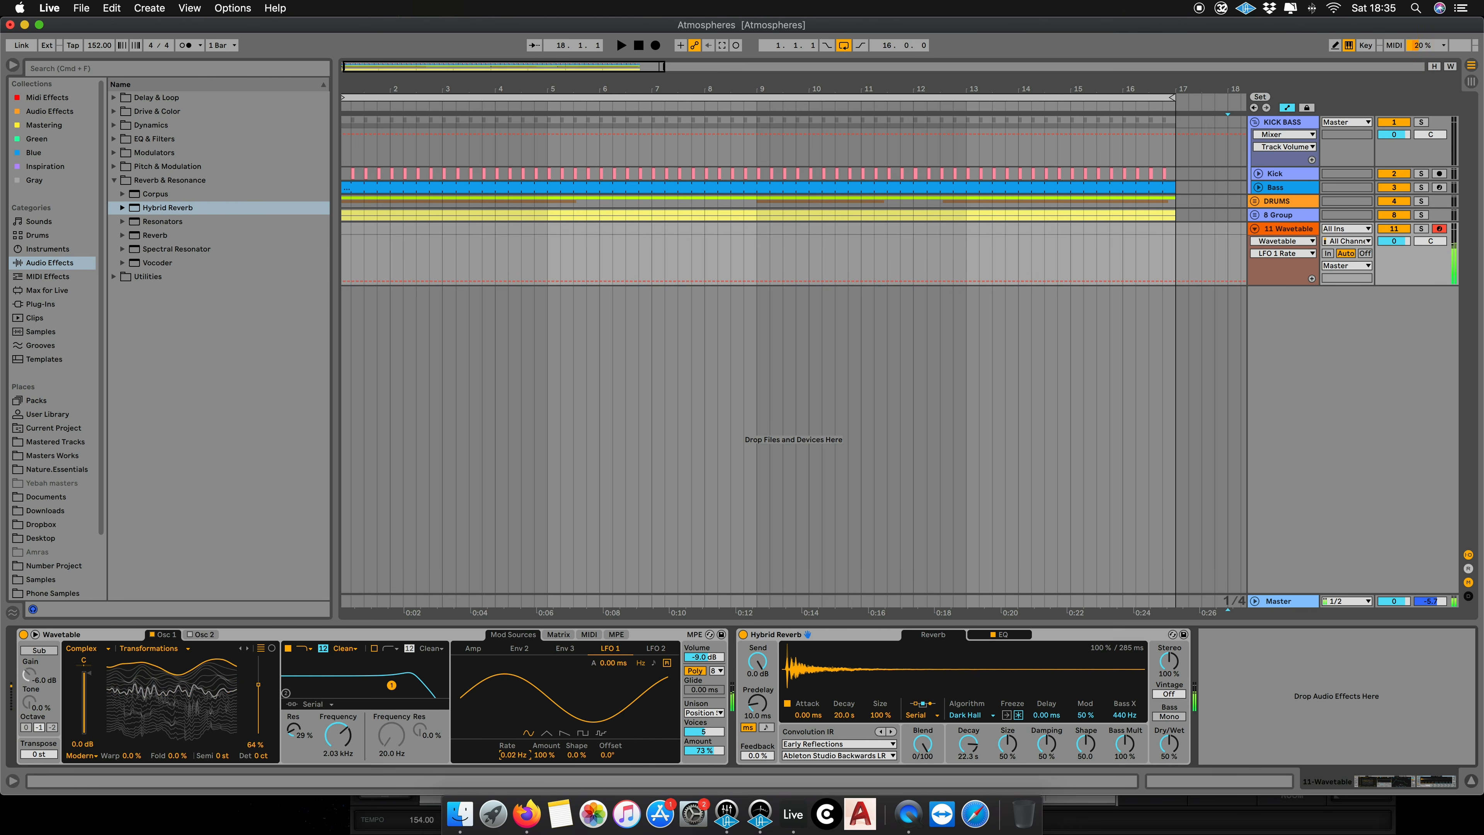
pyautogui.moveTo(514, 753); pyautogui.dragTo(514, 758)
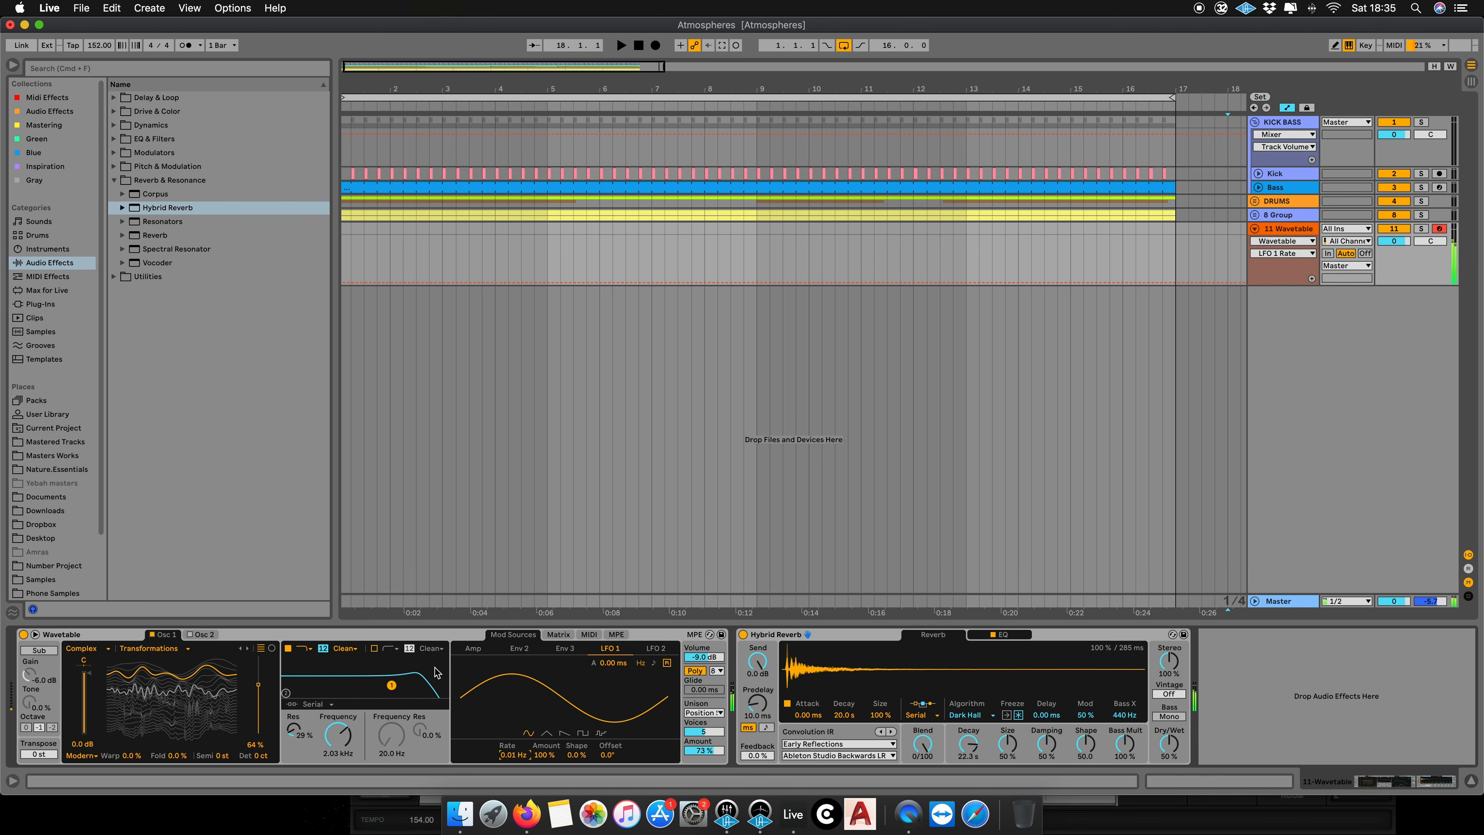
# Step: Set the resonance of Wavetable's filter 1 to 6.0%
pyautogui.moveTo(301, 726); pyautogui.dragTo(301, 745)
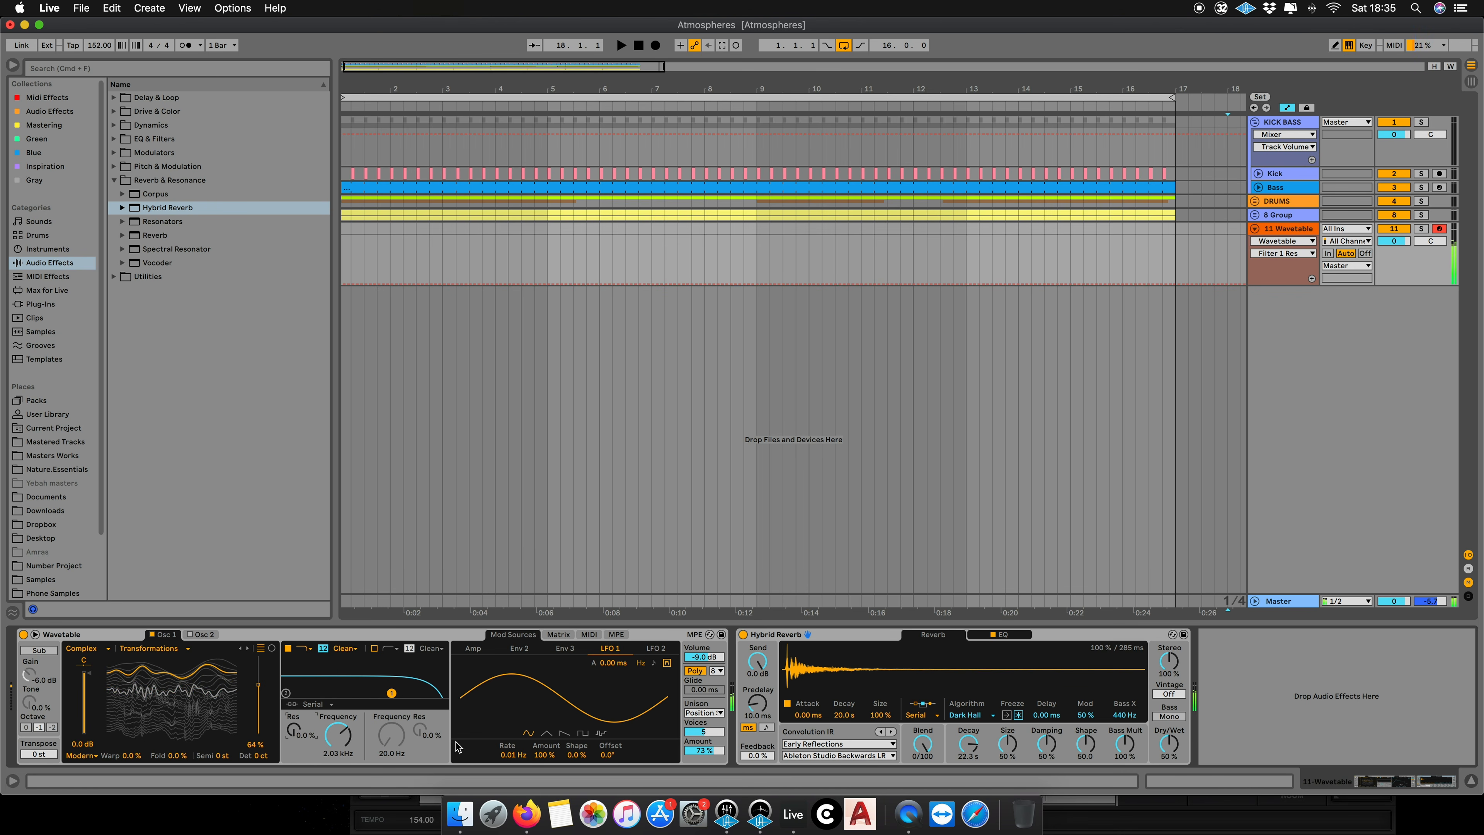
pyautogui.moveTo(296, 735); pyautogui.dragTo(296, 732)
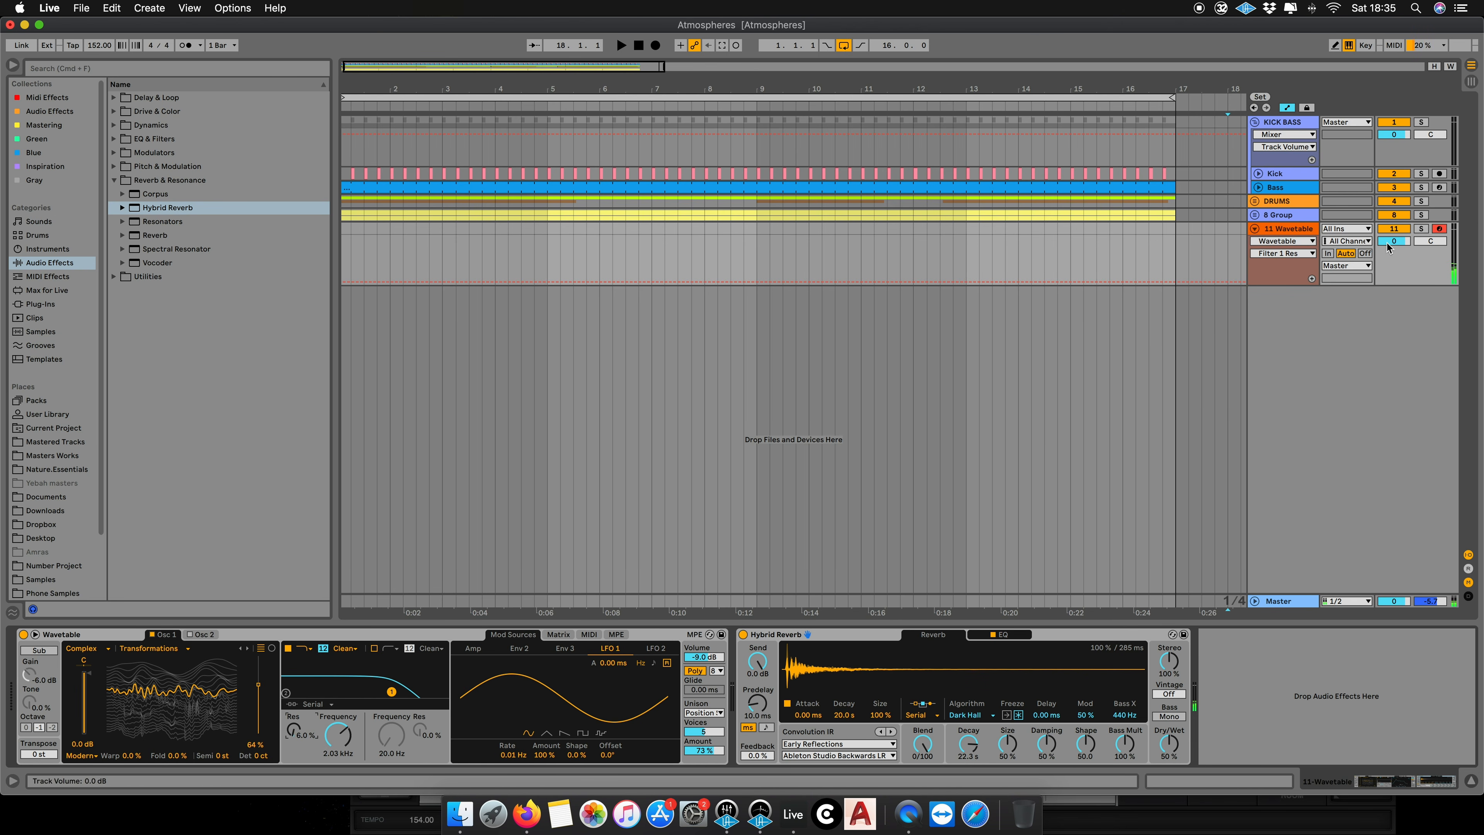
# Step: Play the arrangement from bar 1 and transpose Wavetable by -12 st while listening
pyautogui.press('space')
pyautogui.click(348, 227)
pyautogui.click(341, 225)
pyautogui.press('space')
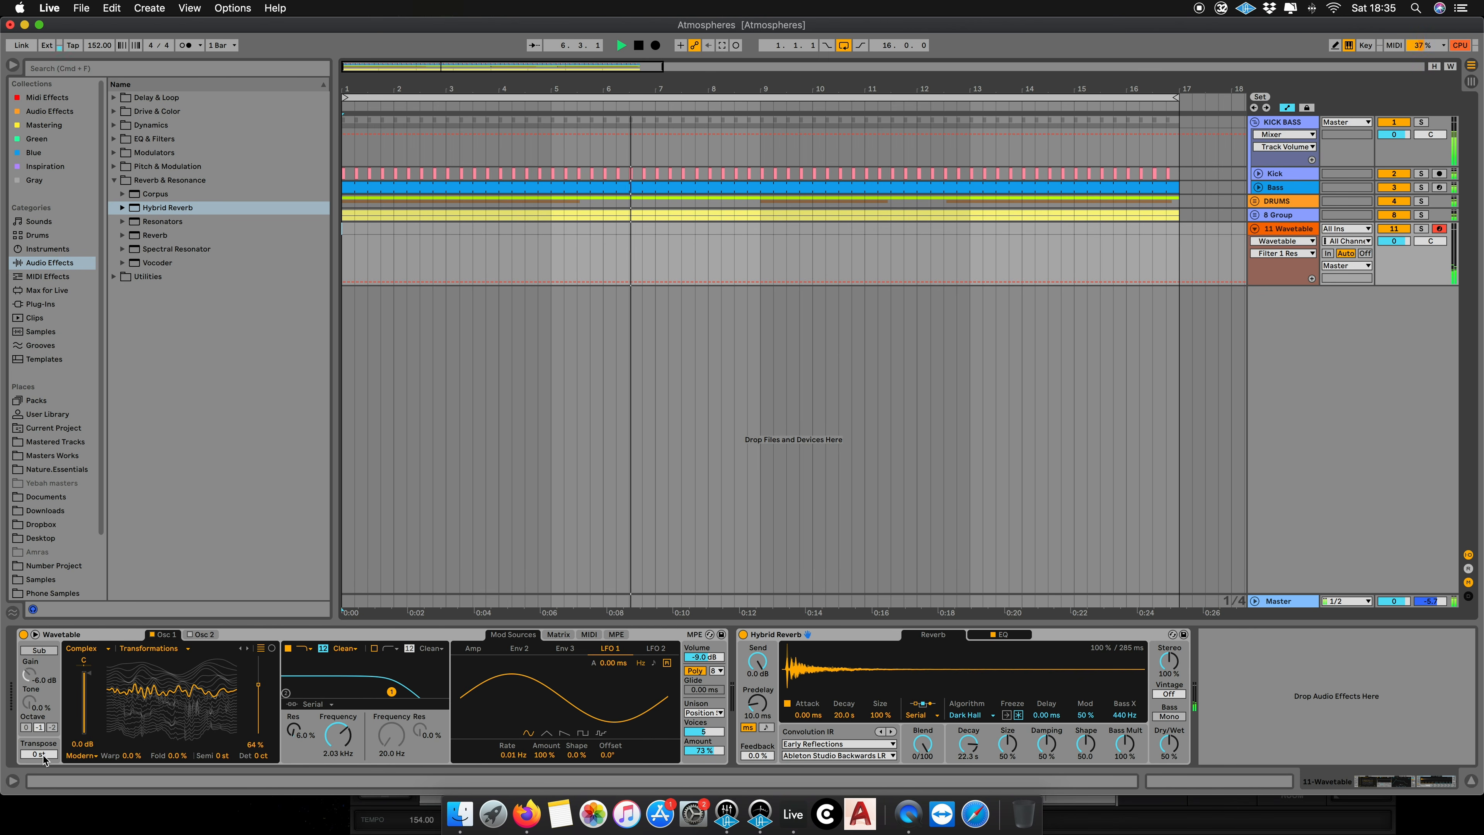
pyautogui.moveTo(44, 758); pyautogui.dragTo(44, 781)
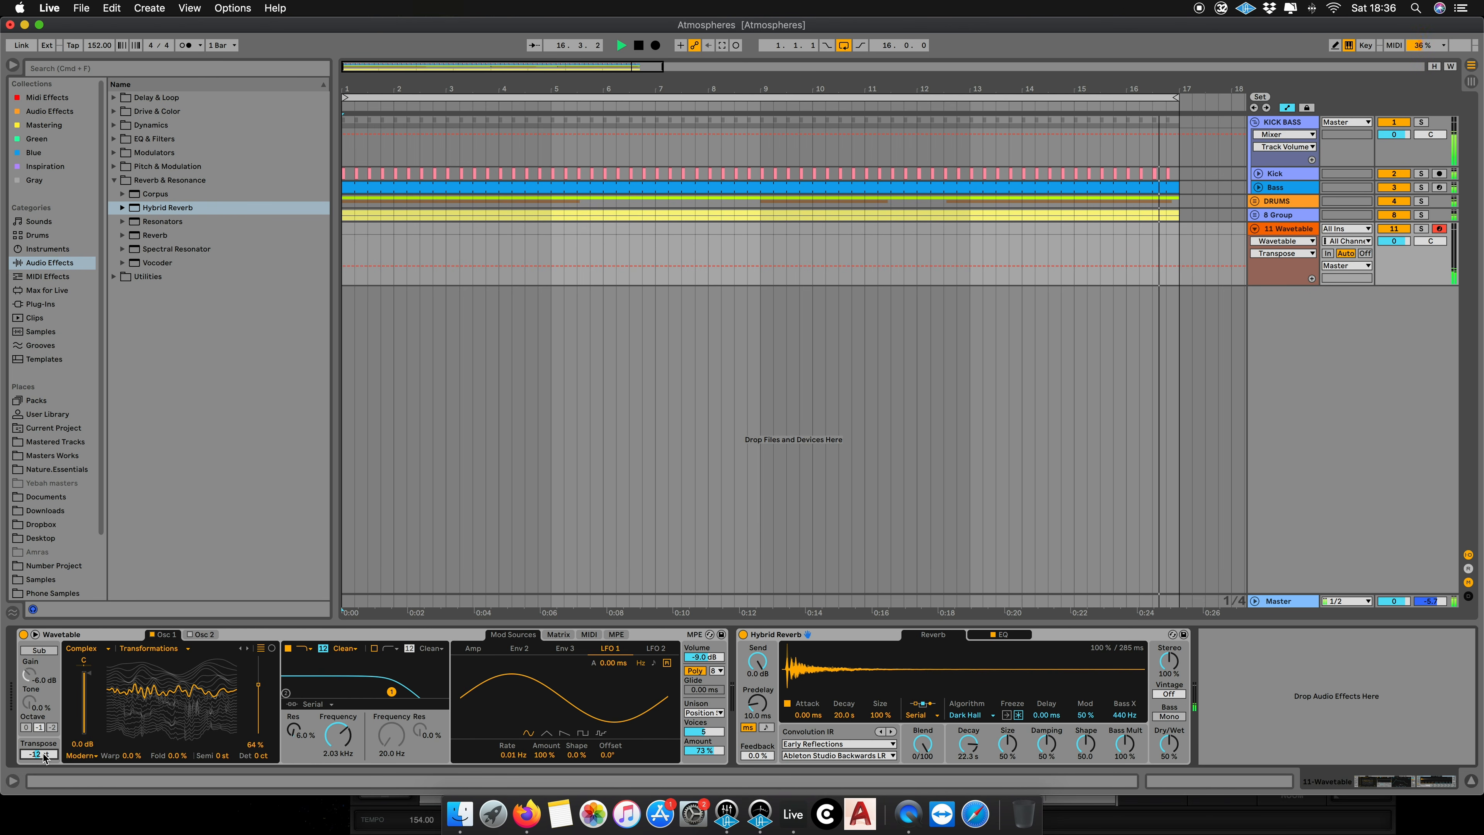
pyautogui.press('space')
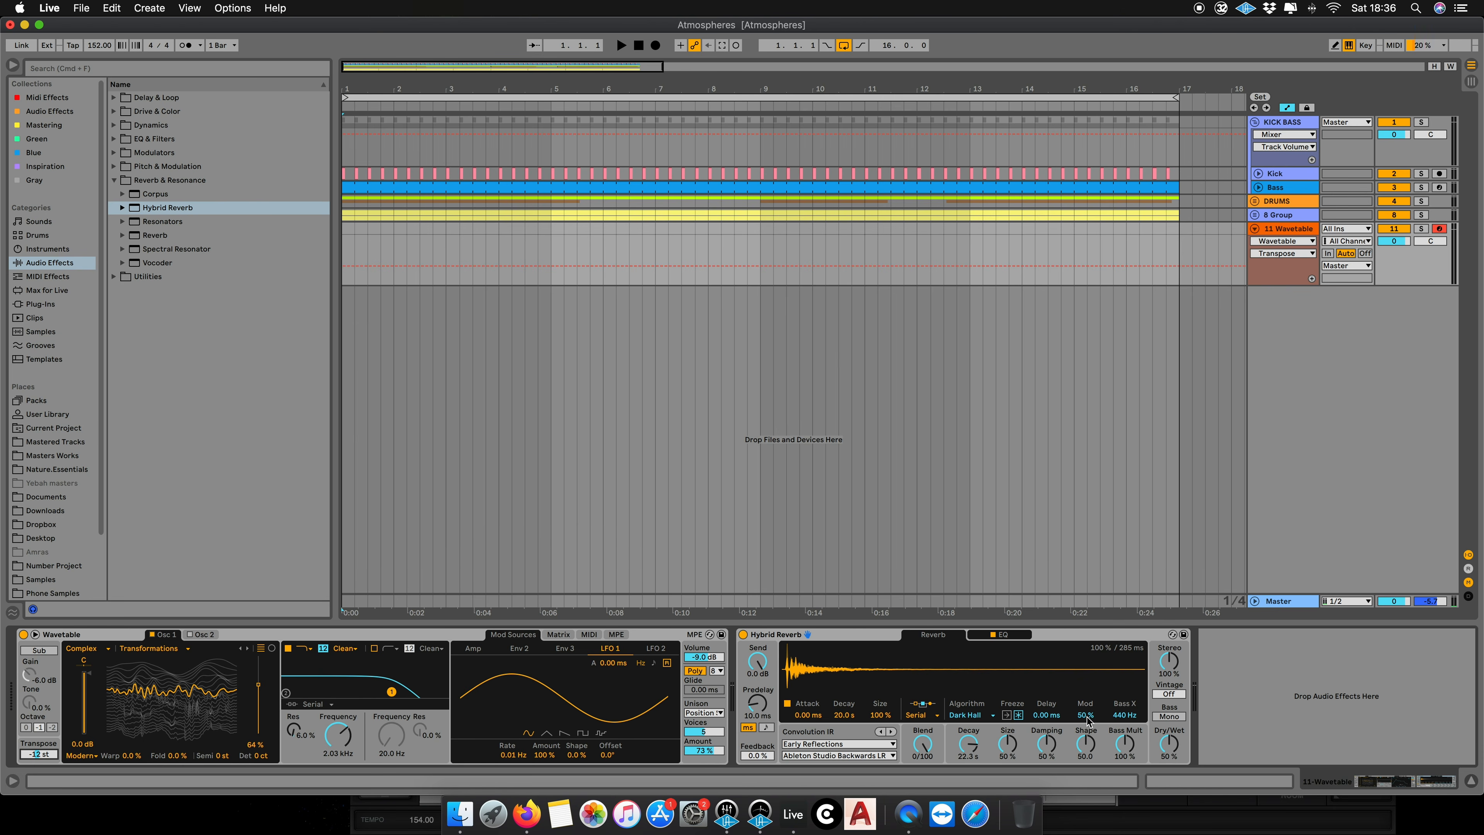
# Step: Set Hybrid Reverb's algorithm size to 25% and Wavetable's volume to -19 dB
pyautogui.moveTo(1174, 751); pyautogui.dragTo(1166, 749)
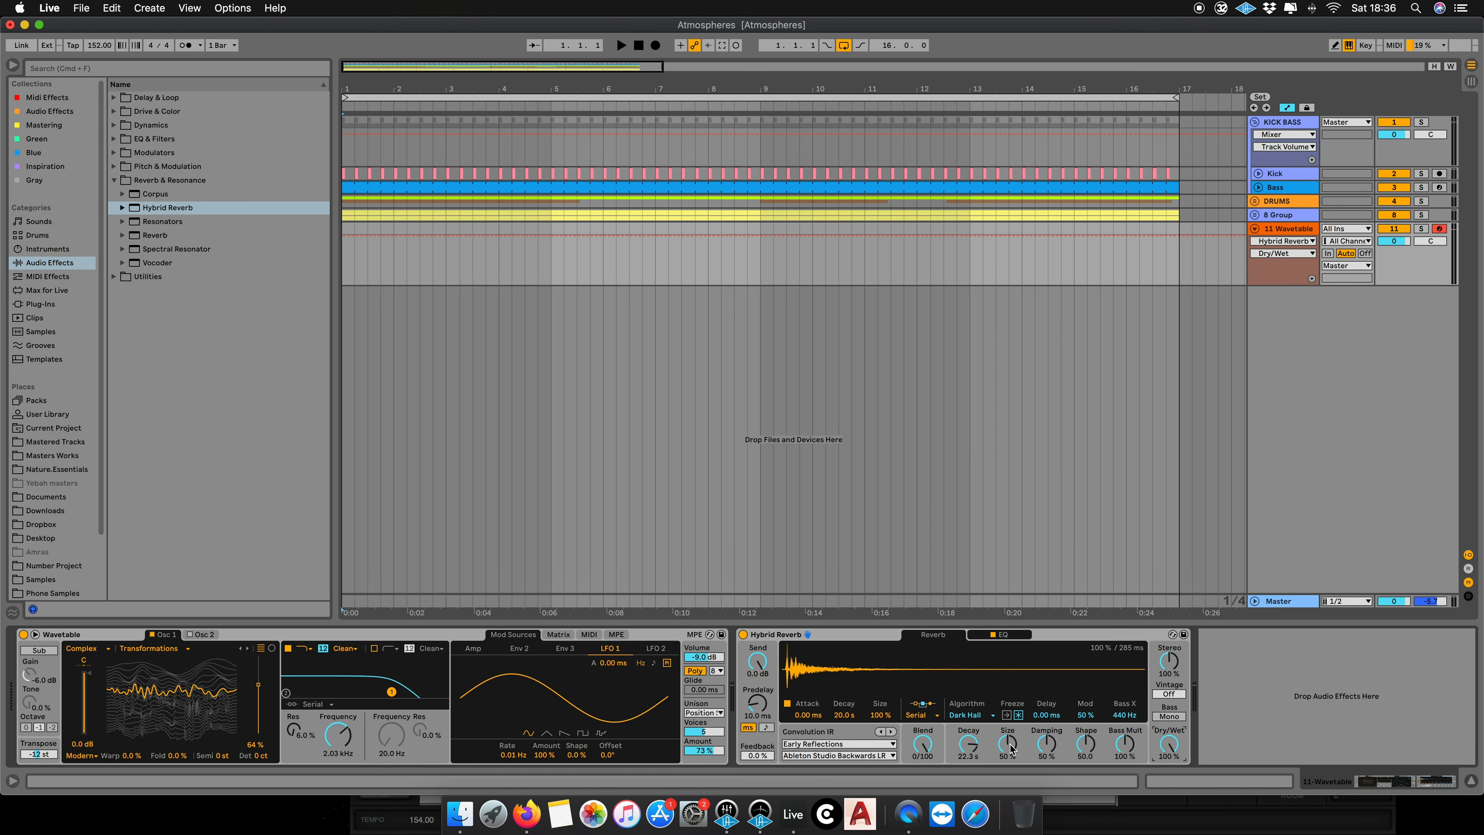
pyautogui.moveTo(1008, 747); pyautogui.dragTo(1008, 766)
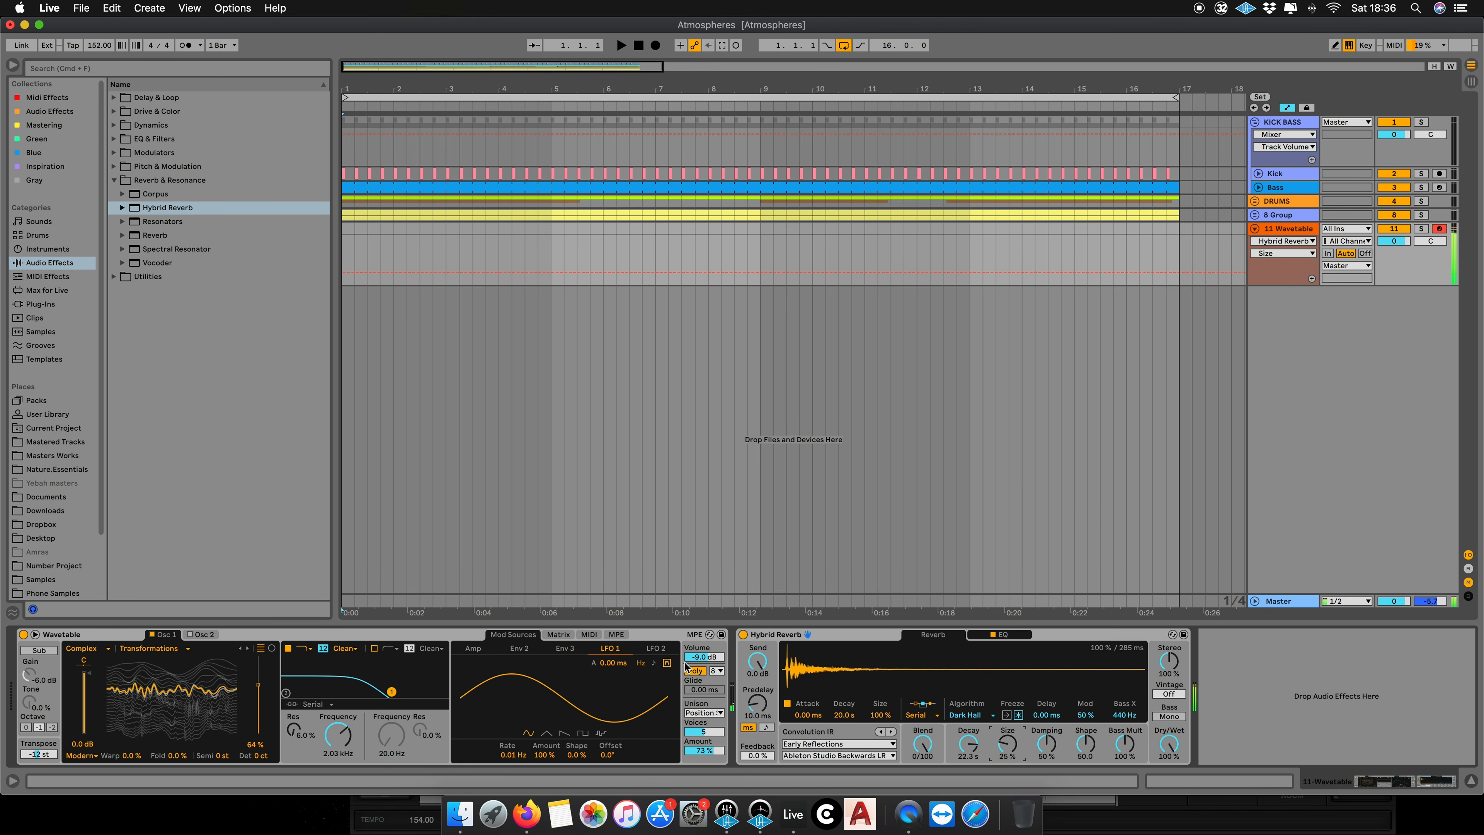
pyautogui.moveTo(711, 660); pyautogui.dragTo(704, 663)
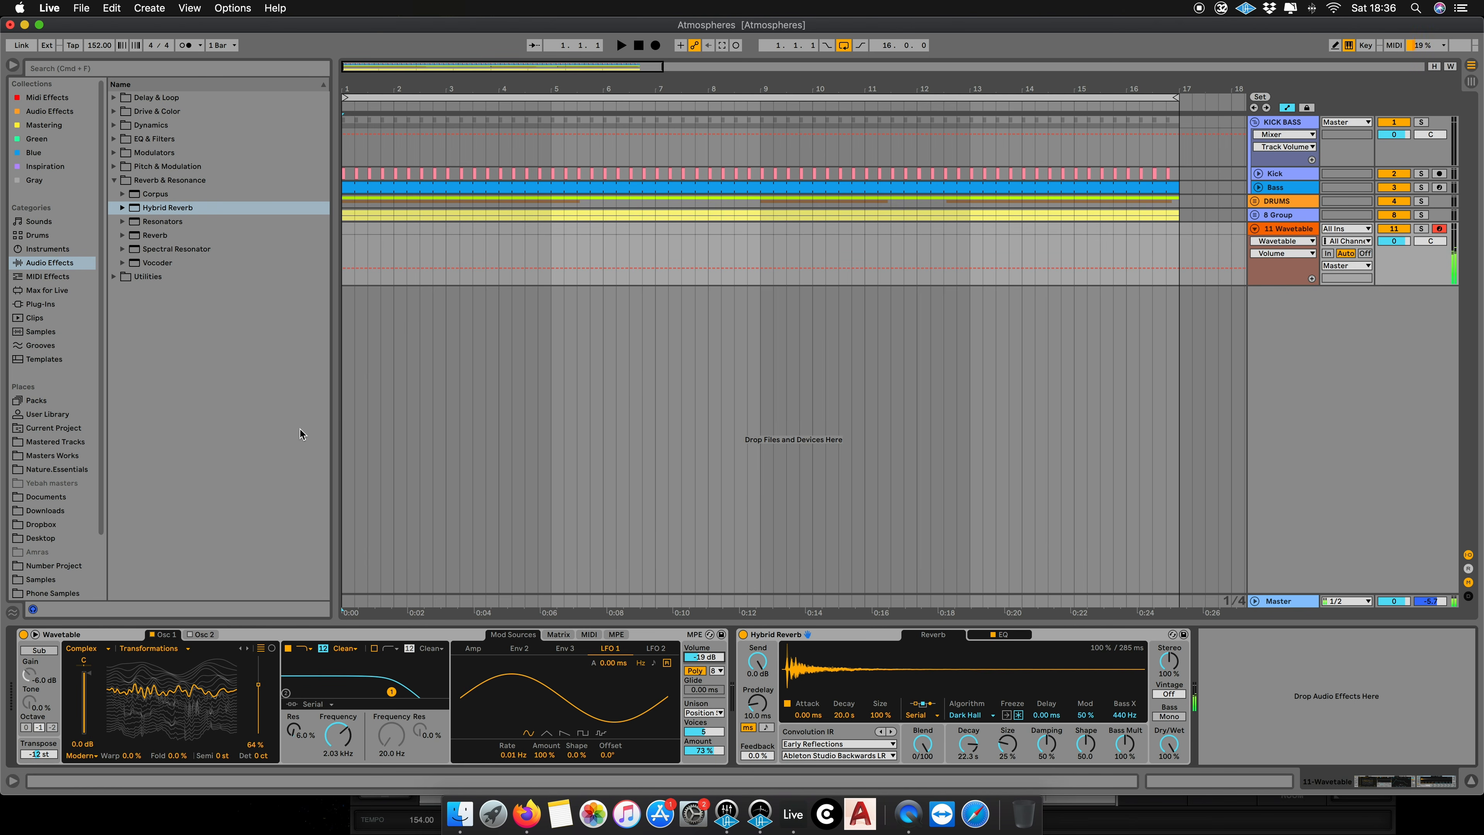
# Step: Add a Limiter with a -5 dB ceiling after Hybrid Reverb and place a duplicate of it before the reverb
pyautogui.click(57, 253)
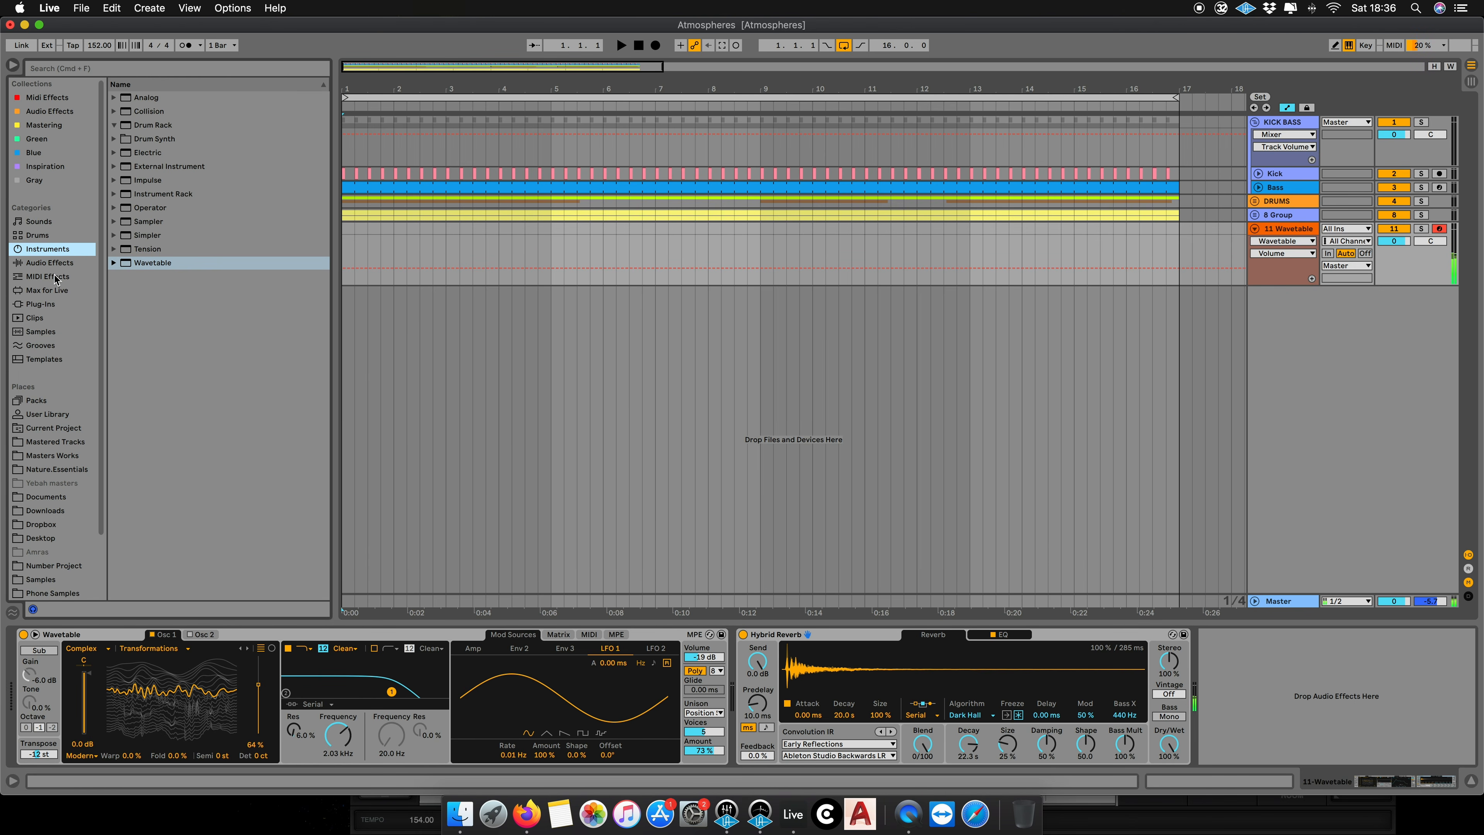
pyautogui.click(53, 264)
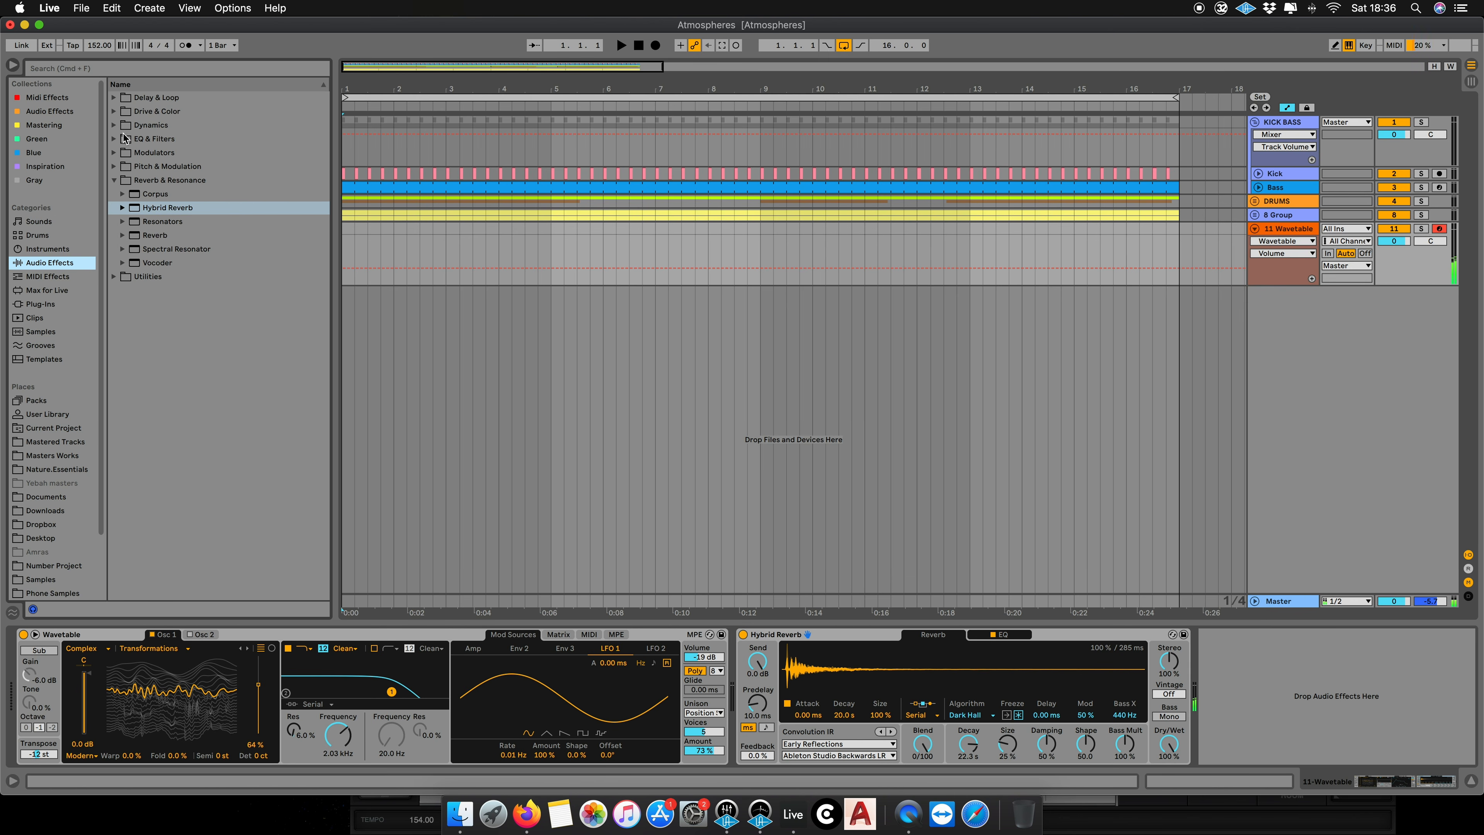
pyautogui.click(115, 126)
pyautogui.moveTo(150, 185); pyautogui.dragTo(1197, 701)
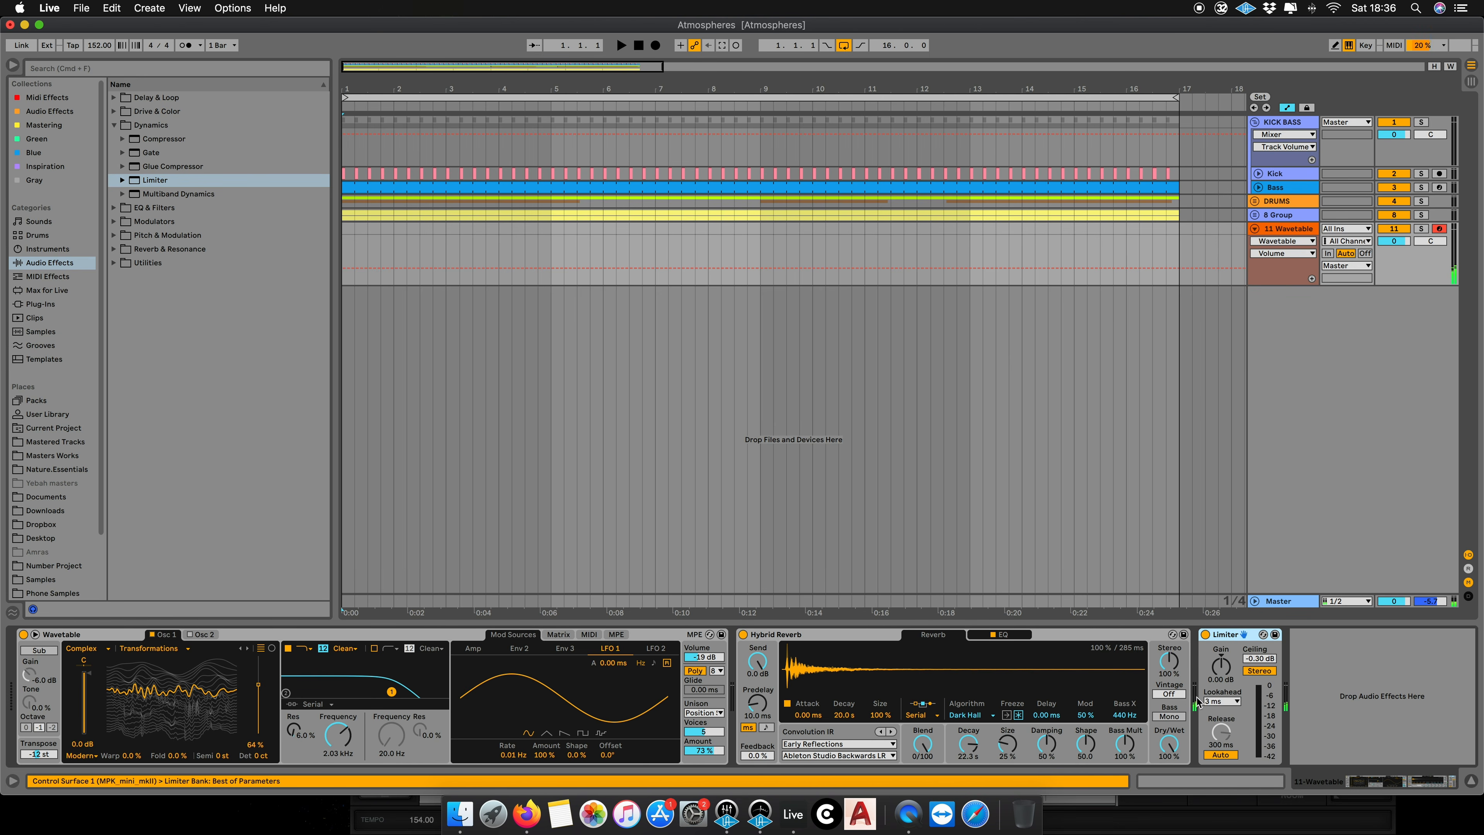
pyautogui.click(1260, 659)
pyautogui.write('-')
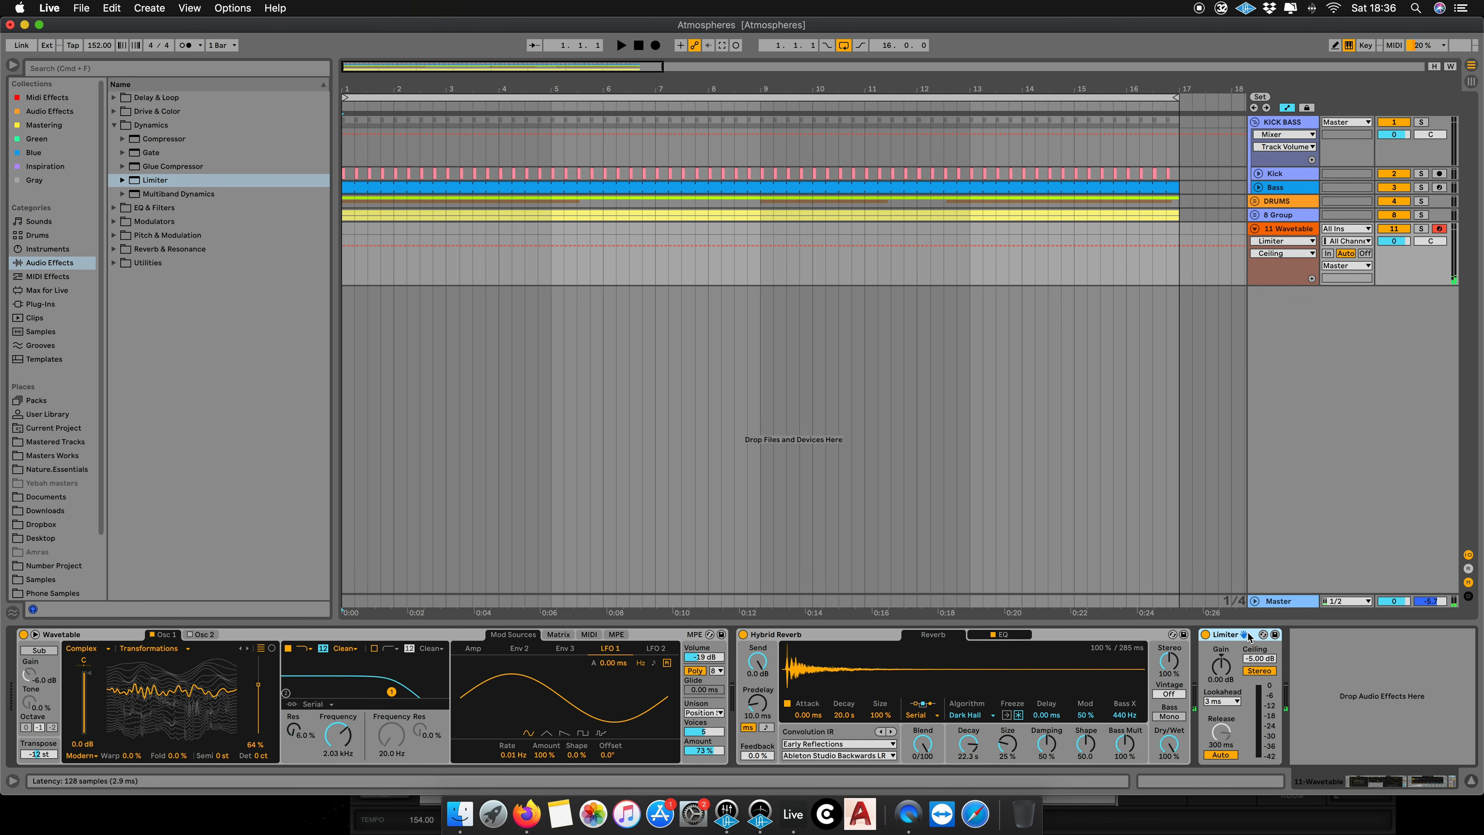
pyautogui.press('super+d')
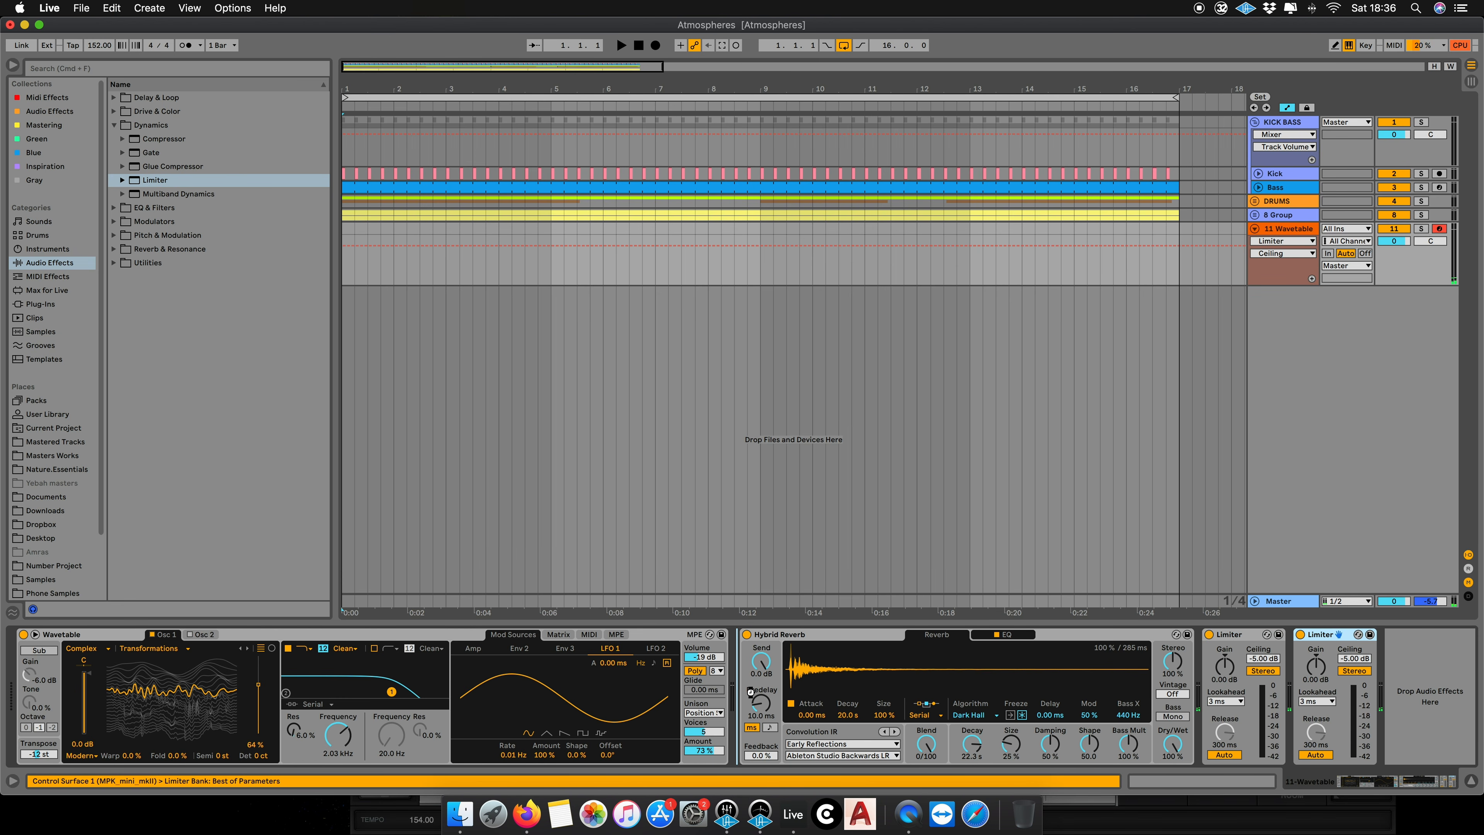
pyautogui.moveTo(750, 691); pyautogui.dragTo(755, 692)
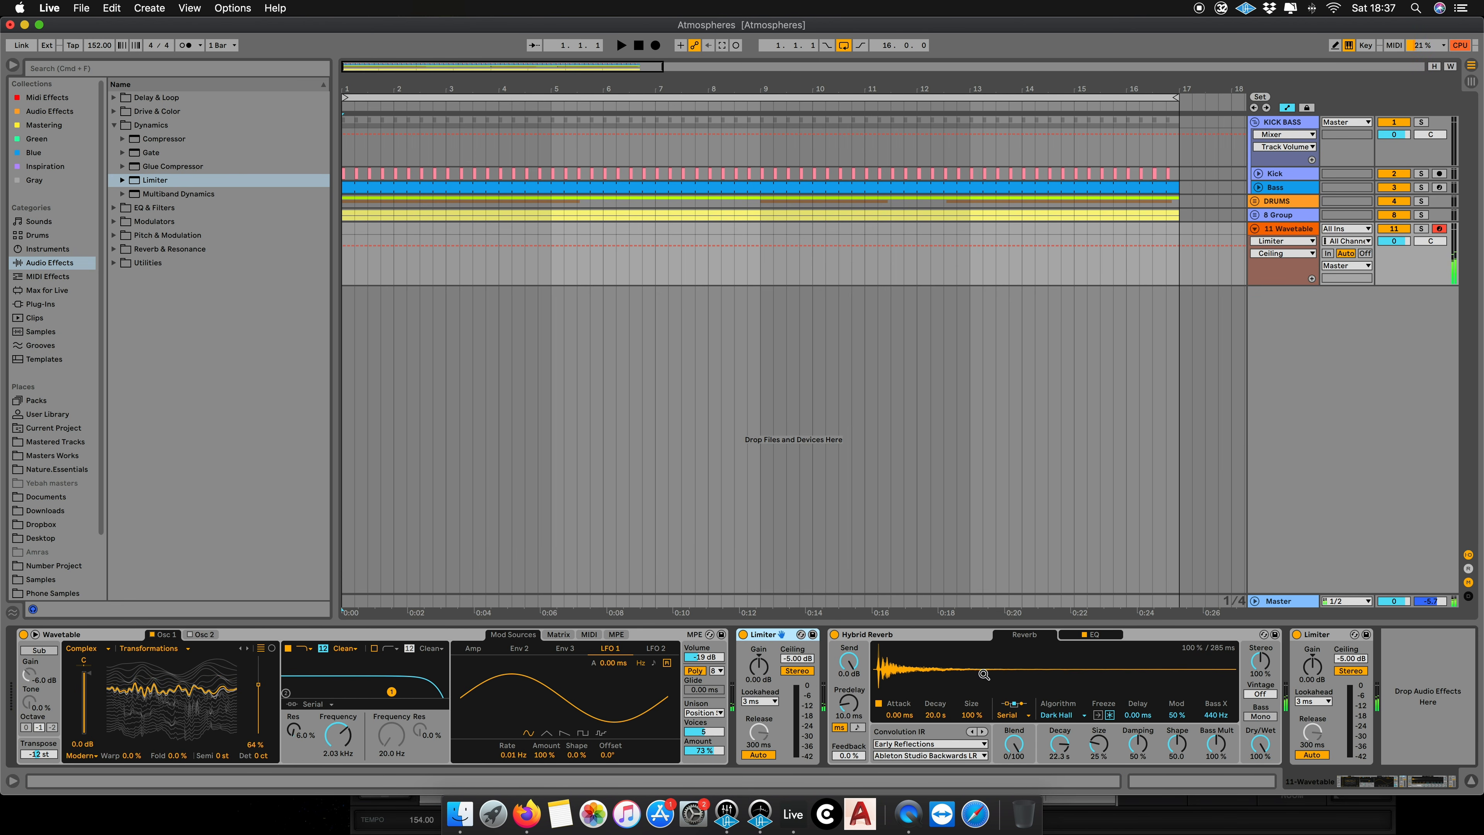
# Step: Adjust Hybrid Reverb's algorithm size to 53% while playing the arrangement
pyautogui.moveTo(1098, 743); pyautogui.dragTo(1098, 732)
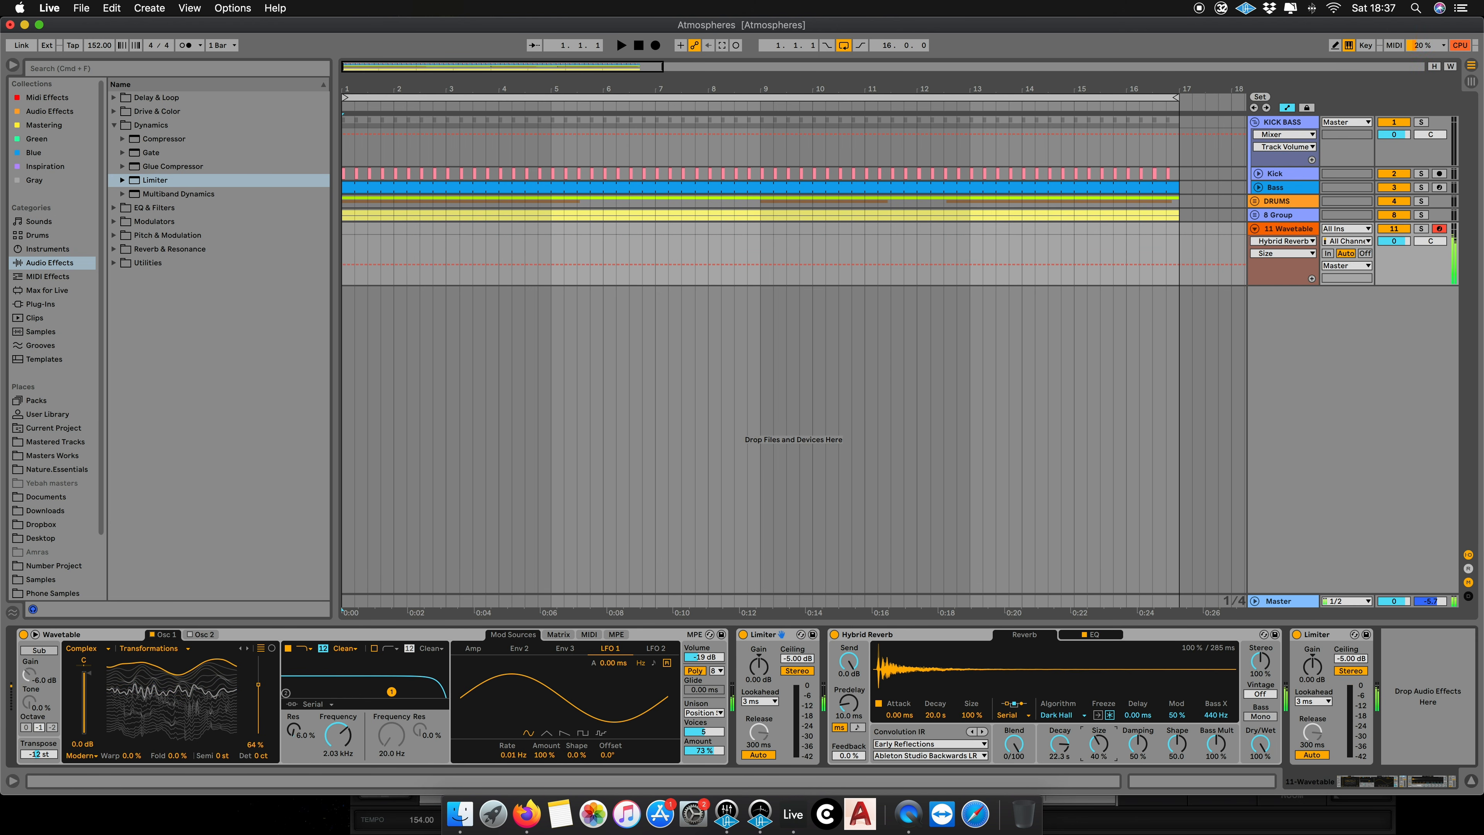
pyautogui.moveTo(1098, 731); pyautogui.dragTo(1098, 726)
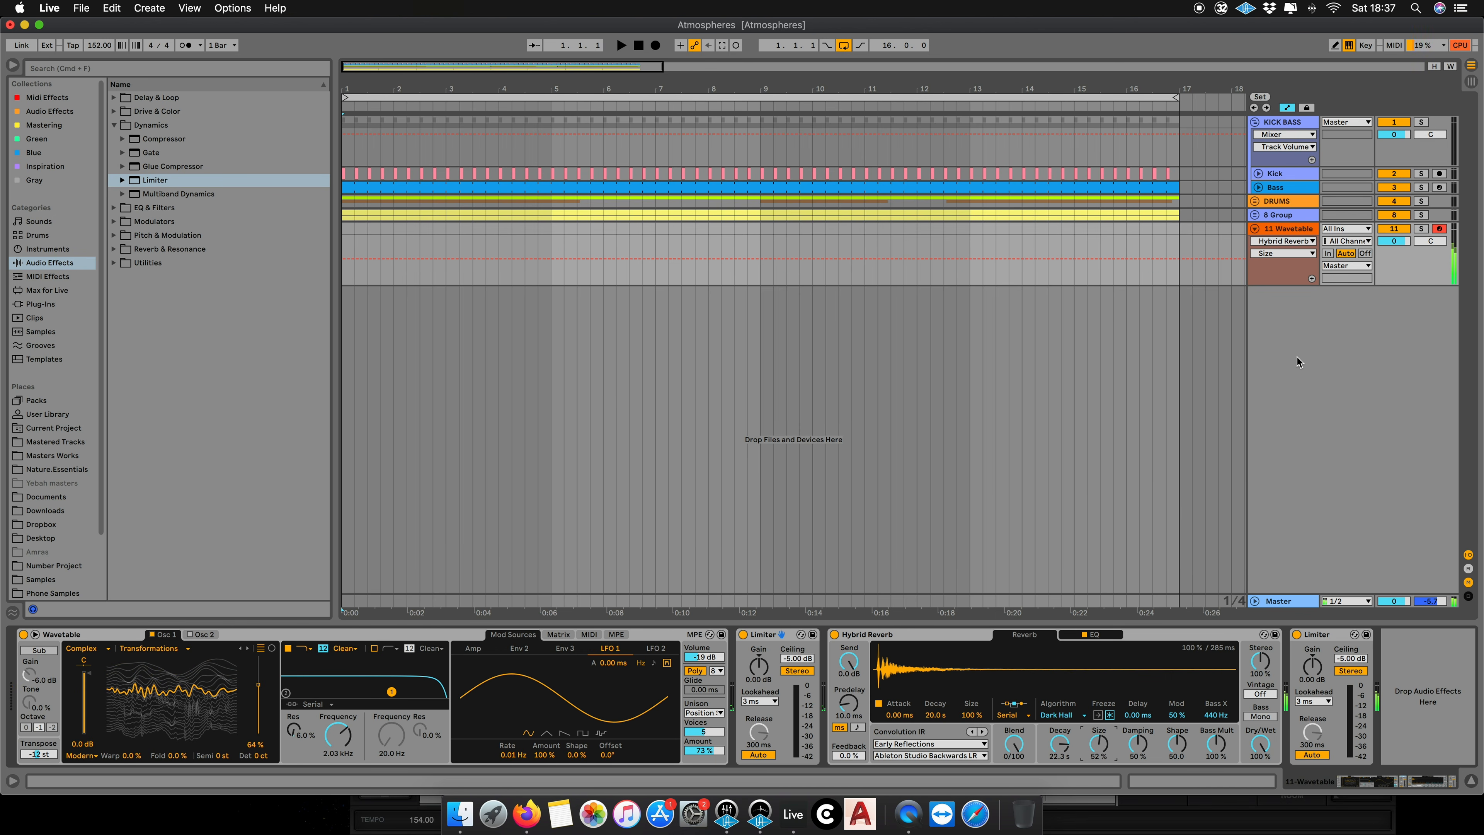
pyautogui.press('space')
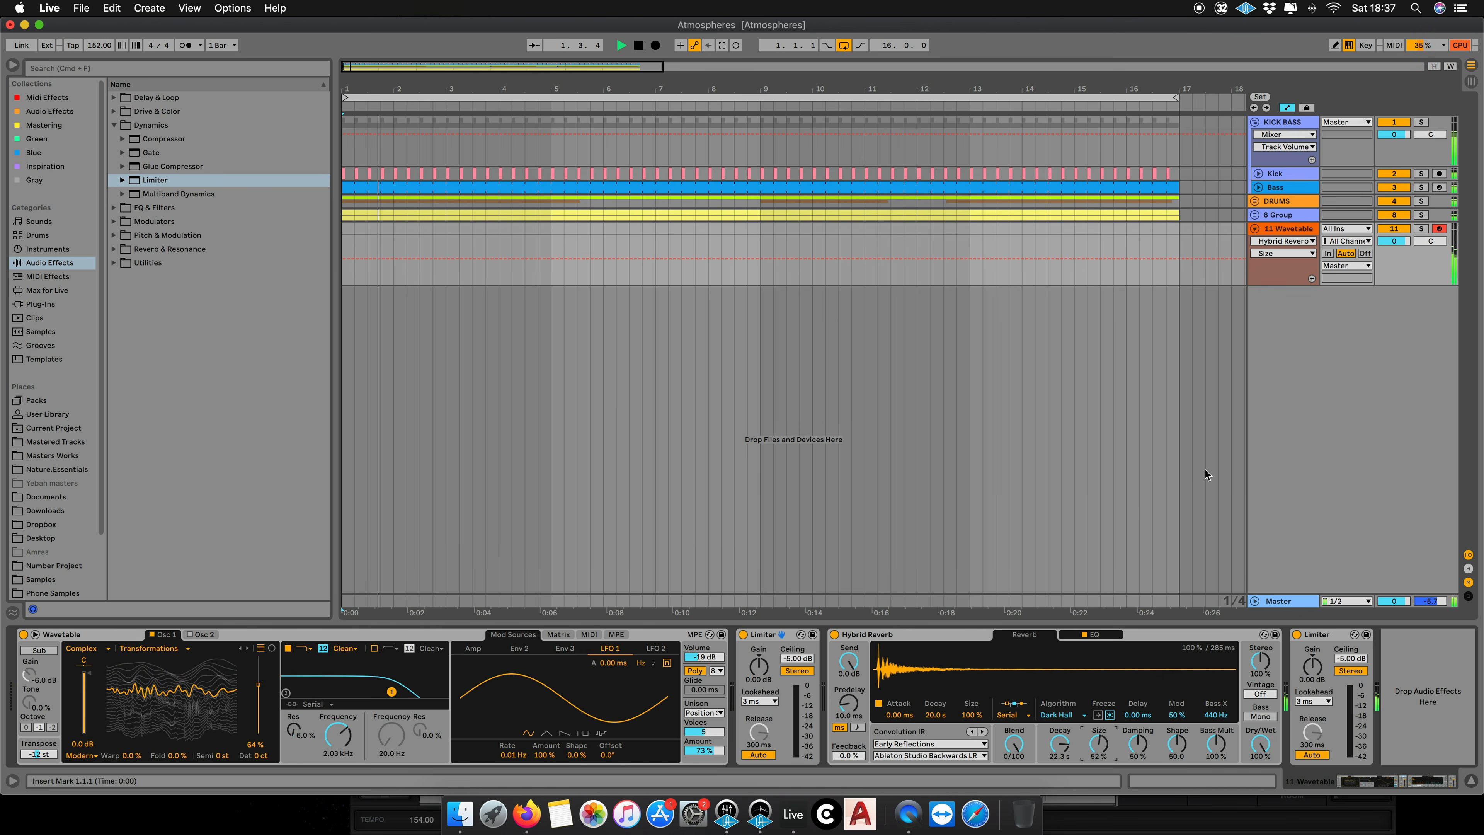
pyautogui.moveTo(1099, 742); pyautogui.dragTo(1111, 776)
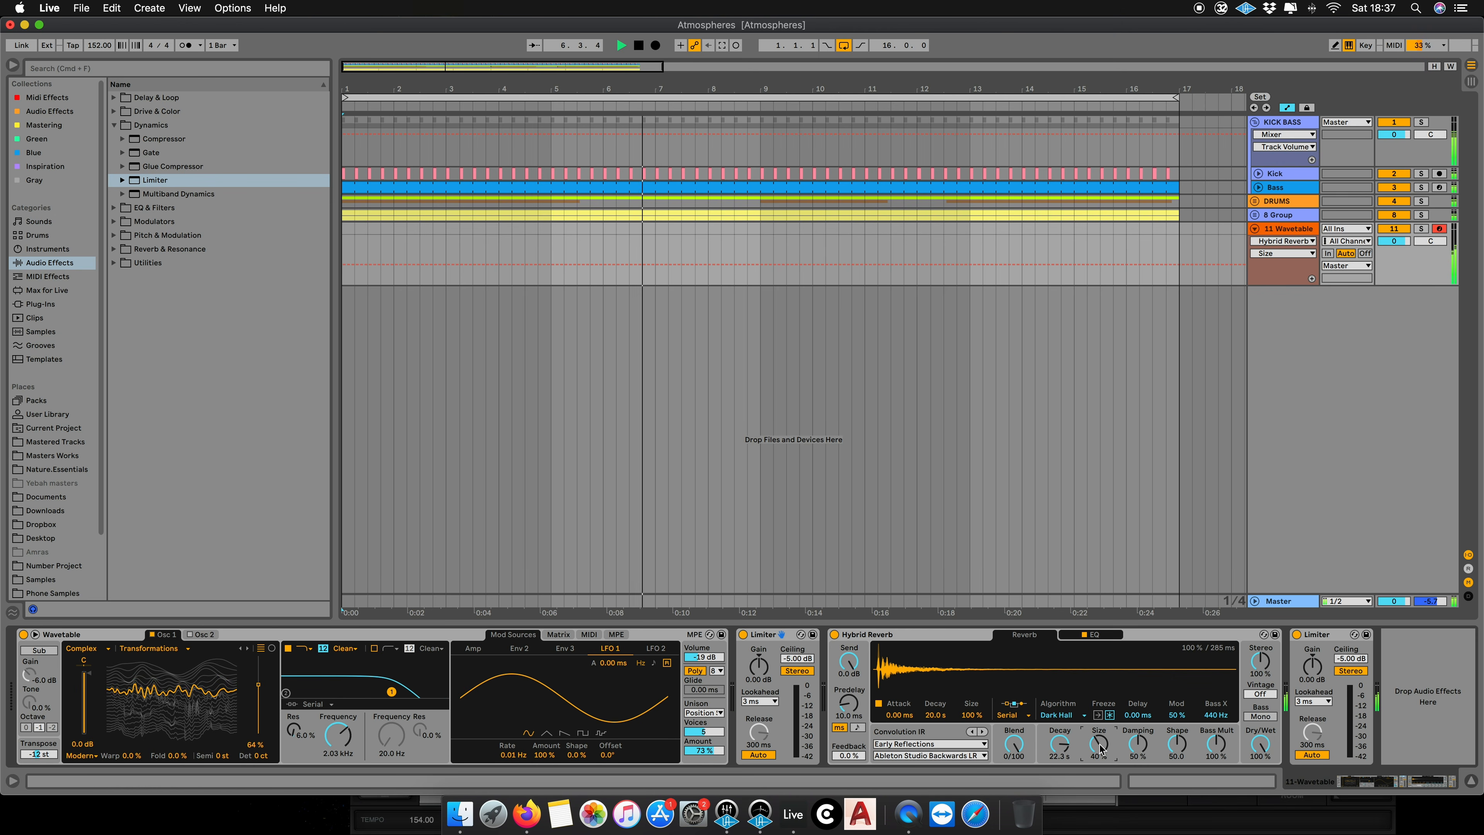
pyautogui.moveTo(1100, 750); pyautogui.dragTo(1100, 736)
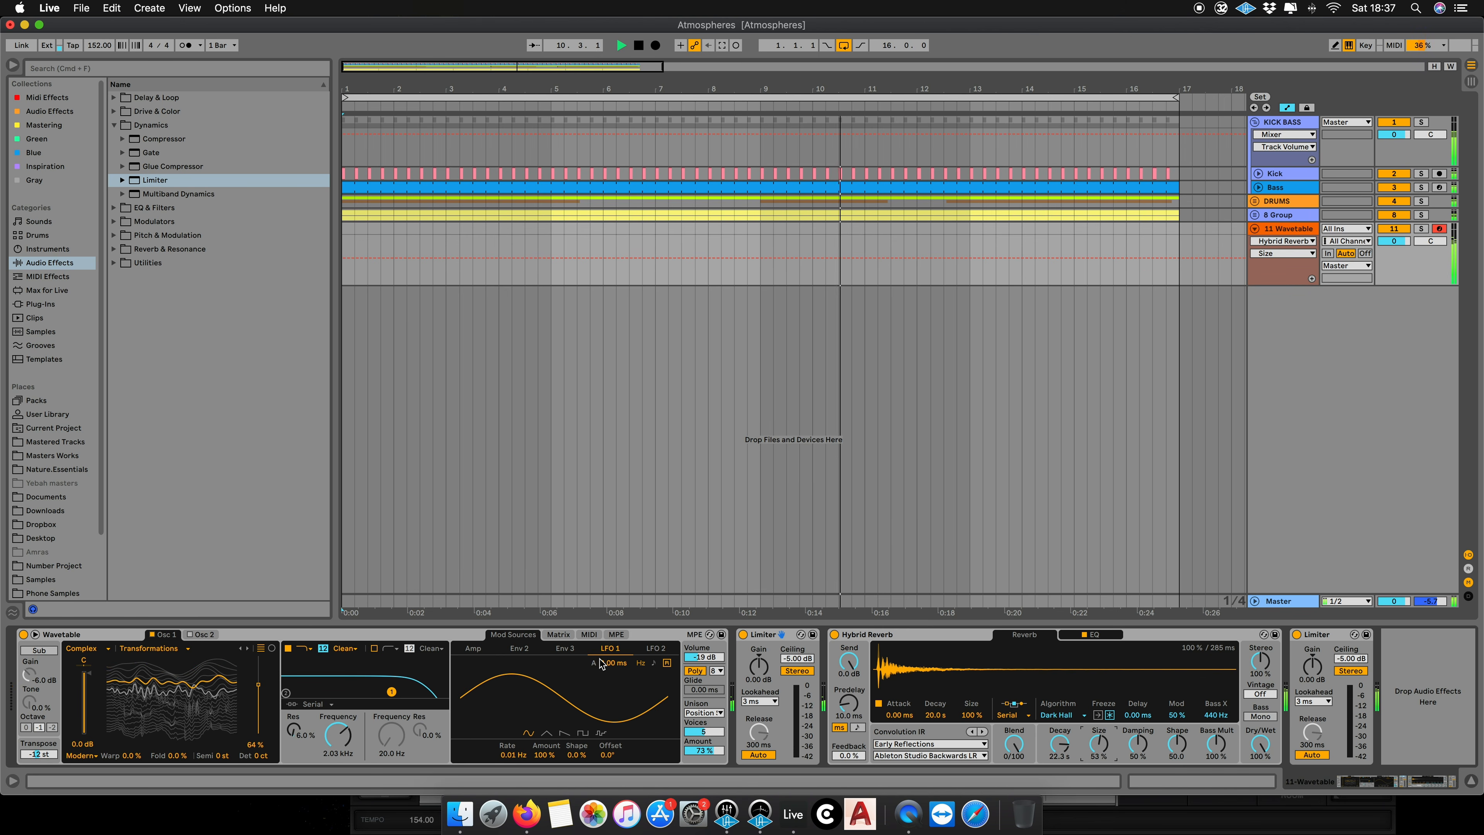
# Step: Insert EQ Eight between the first Limiter and Hybrid Reverb, and set band 1 to a steep low cut at about 156 Hz
pyautogui.doubleClick(290, 633)
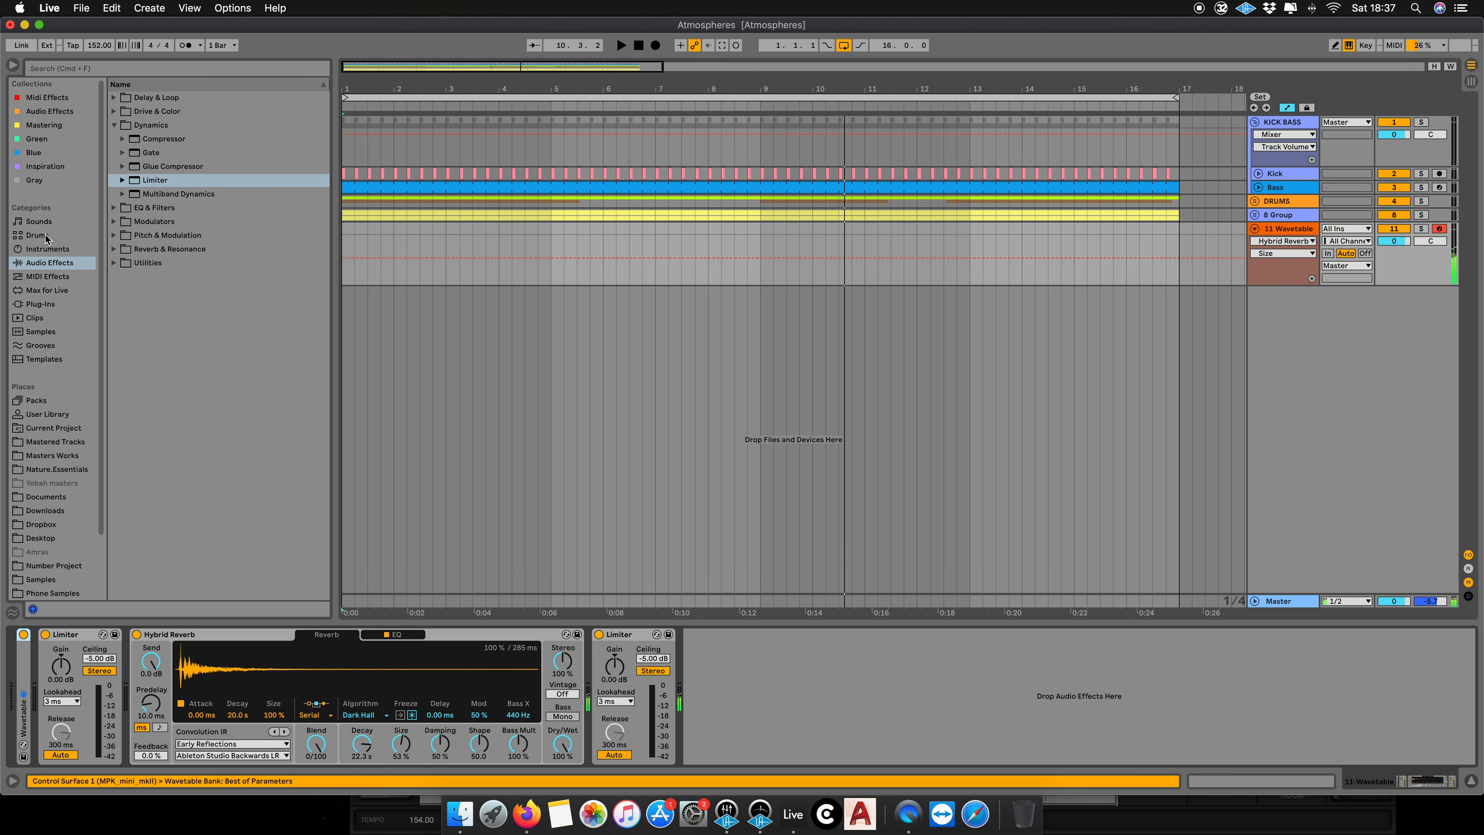
pyautogui.click(117, 208)
pyautogui.moveTo(153, 182)
pyautogui.mouseDown()
pyautogui.moveTo(171, 678)
pyautogui.moveTo(135, 689)
pyautogui.mouseUp()
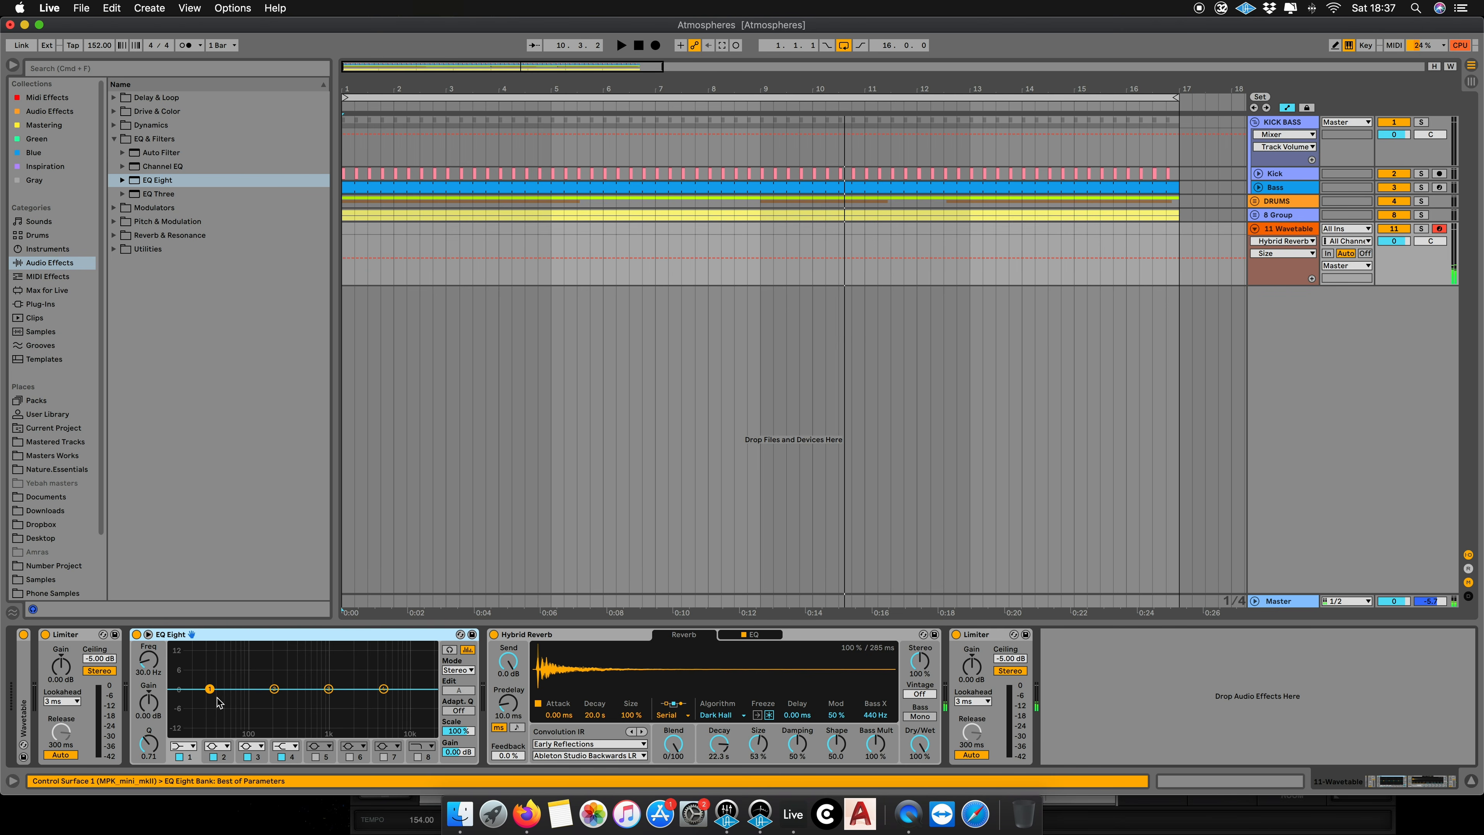
pyautogui.click(189, 746)
pyautogui.click(180, 658)
pyautogui.moveTo(149, 660)
pyautogui.mouseDown()
pyautogui.moveTo(152, 629)
pyautogui.moveTo(155, 670)
pyautogui.mouseUp()
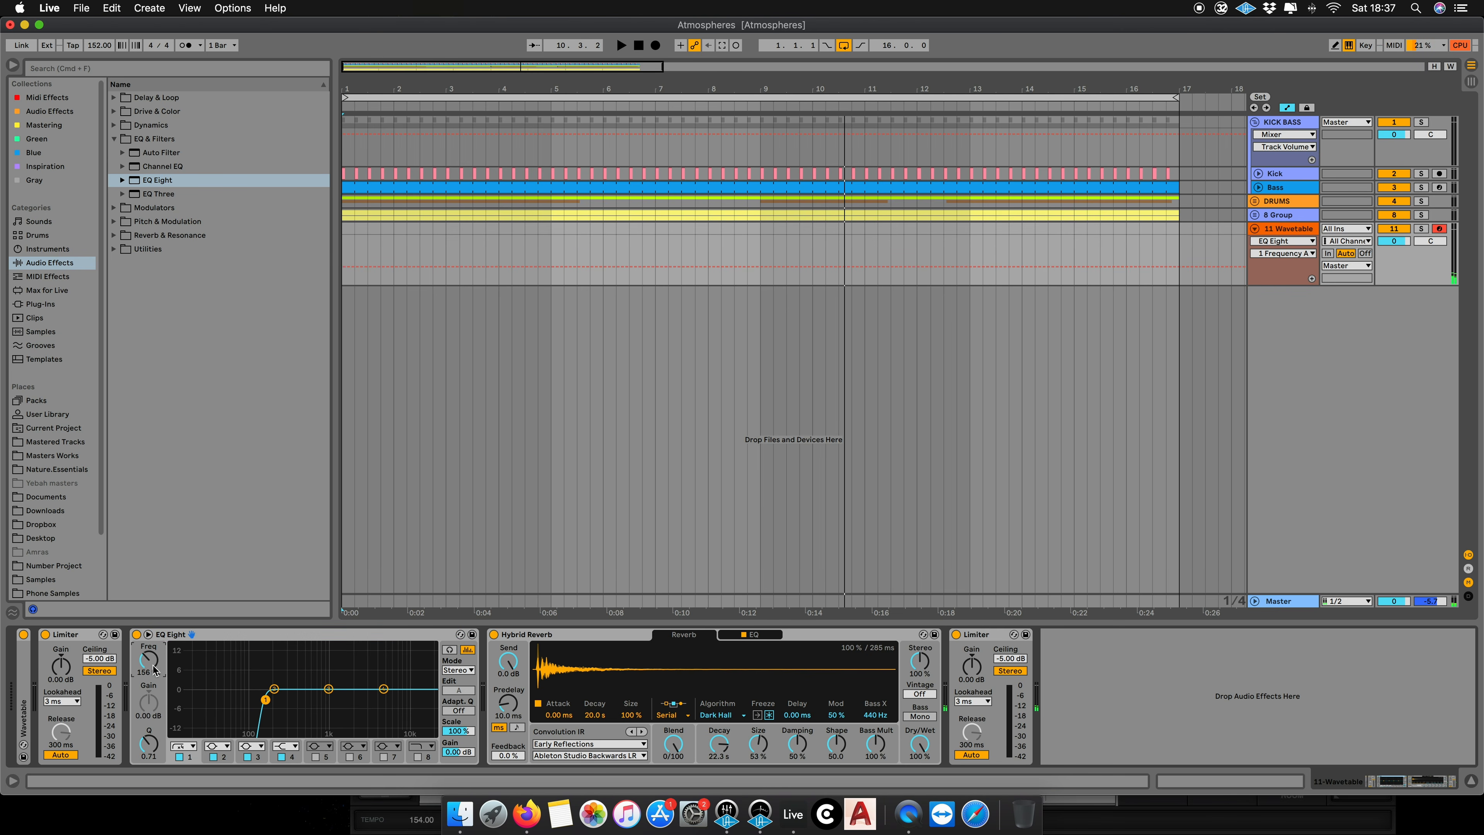
# Step: Set EQ Eight's band 2 to a low shelf at 1.10 kHz with -3.33 dB gain and a Q of 1.09
pyautogui.moveTo(334, 691); pyautogui.dragTo(296, 694)
pyautogui.click(225, 746)
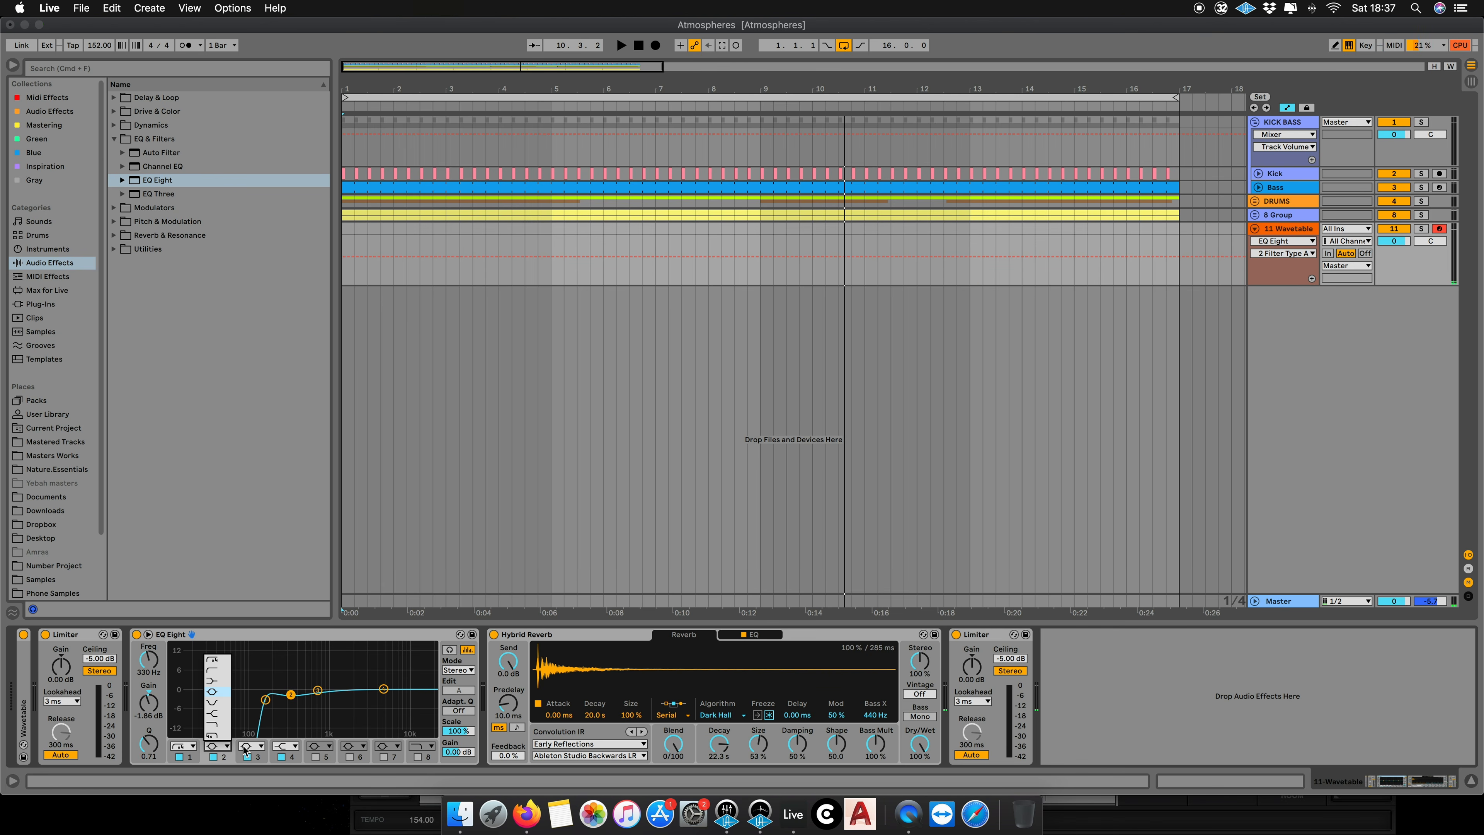
pyautogui.click(213, 679)
pyautogui.moveTo(135, 742); pyautogui.dragTo(148, 719)
pyautogui.moveTo(156, 669); pyautogui.dragTo(155, 634)
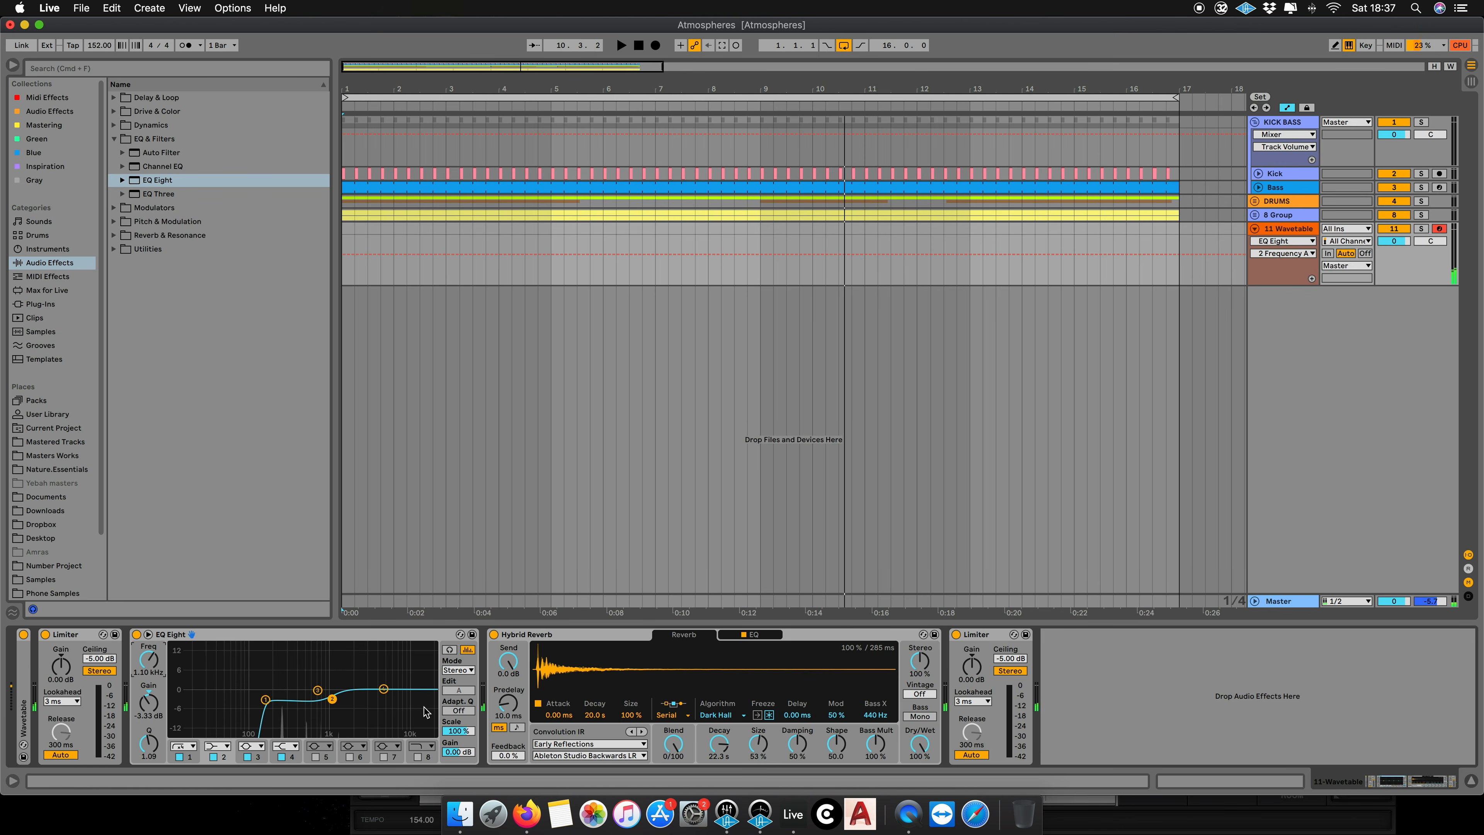
# Step: Move EQ Eight between Hybrid Reverb and the last Limiter, and set the reverb's algorithm size to 63%
pyautogui.moveTo(758, 743); pyautogui.dragTo(758, 754)
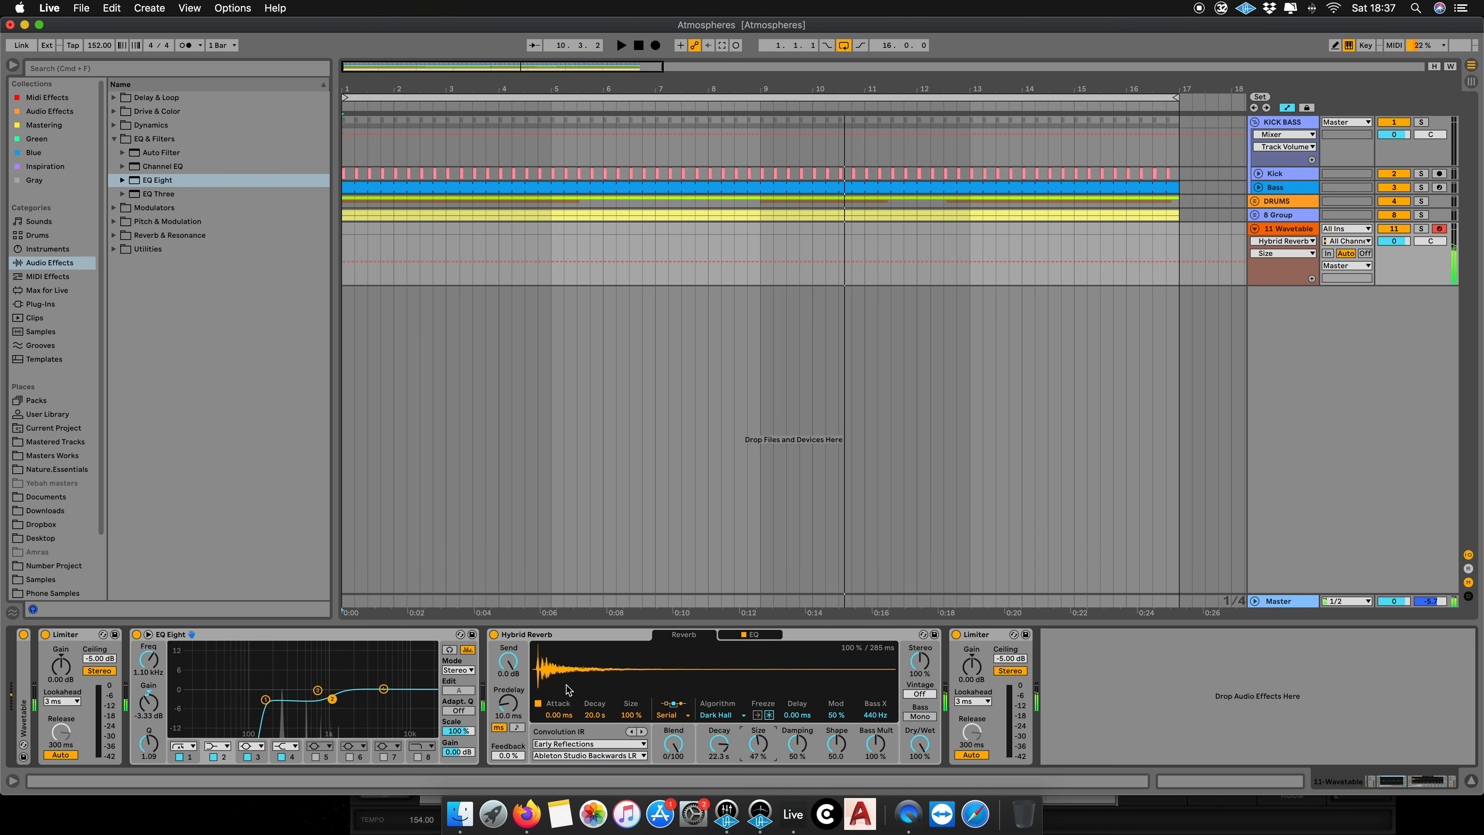
pyautogui.moveTo(169, 634); pyautogui.dragTo(946, 654)
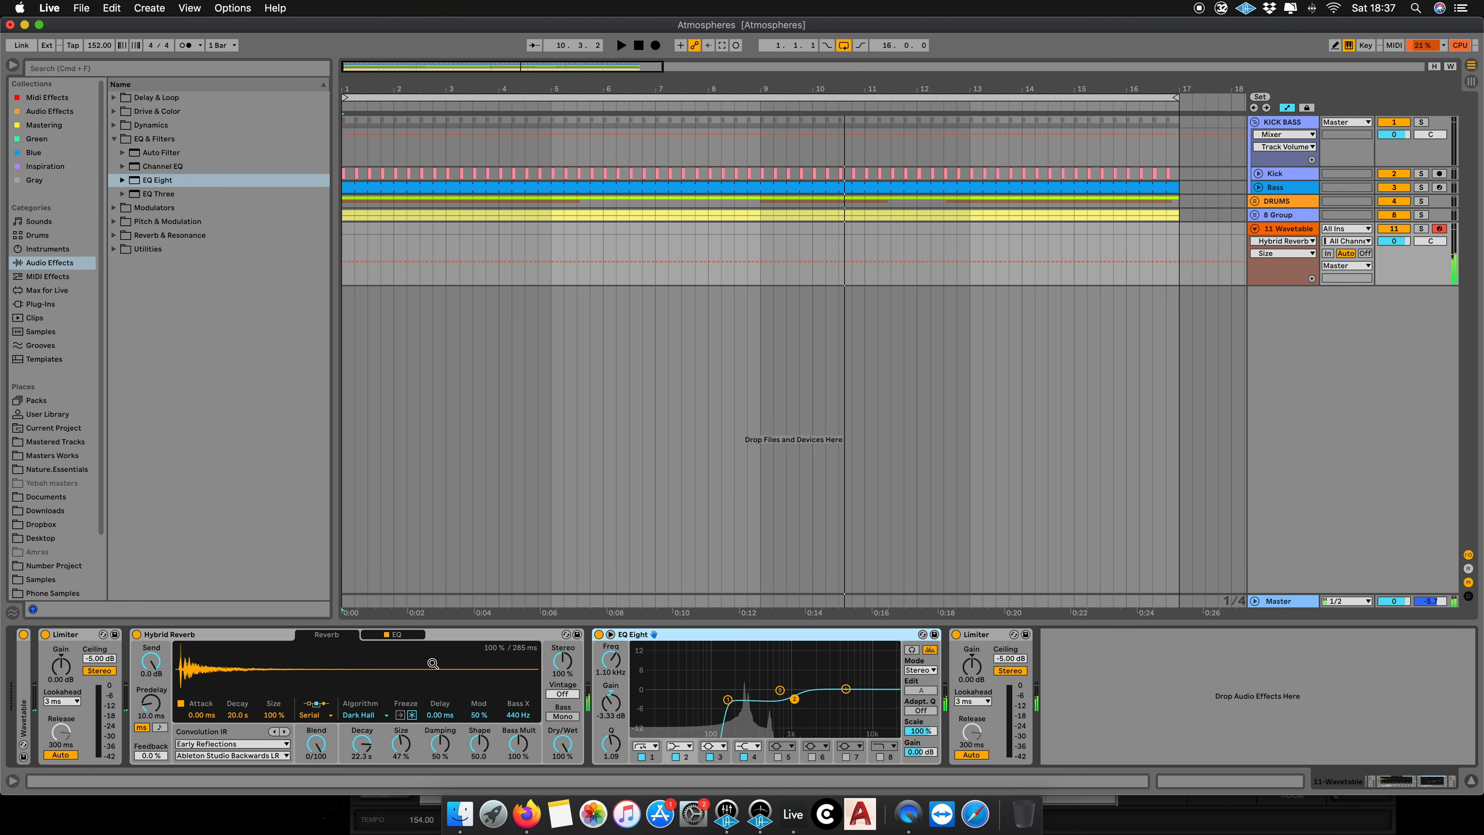
pyautogui.moveTo(385, 751); pyautogui.dragTo(401, 715)
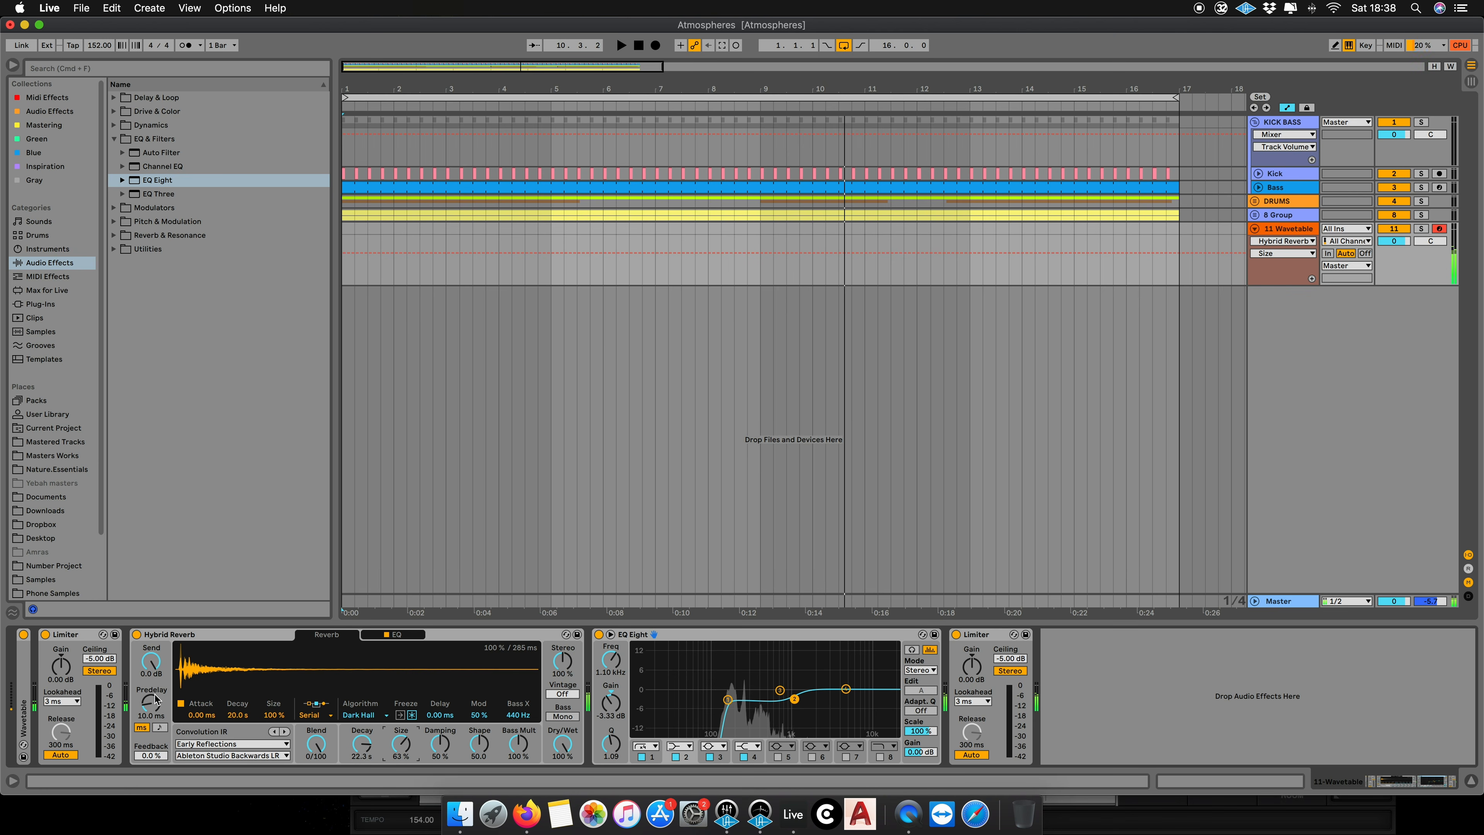
# Step: Reset Wavetable's transpose to 0 st and lower Hybrid Reverb's algorithm size to 24%
pyautogui.doubleClick(23, 713)
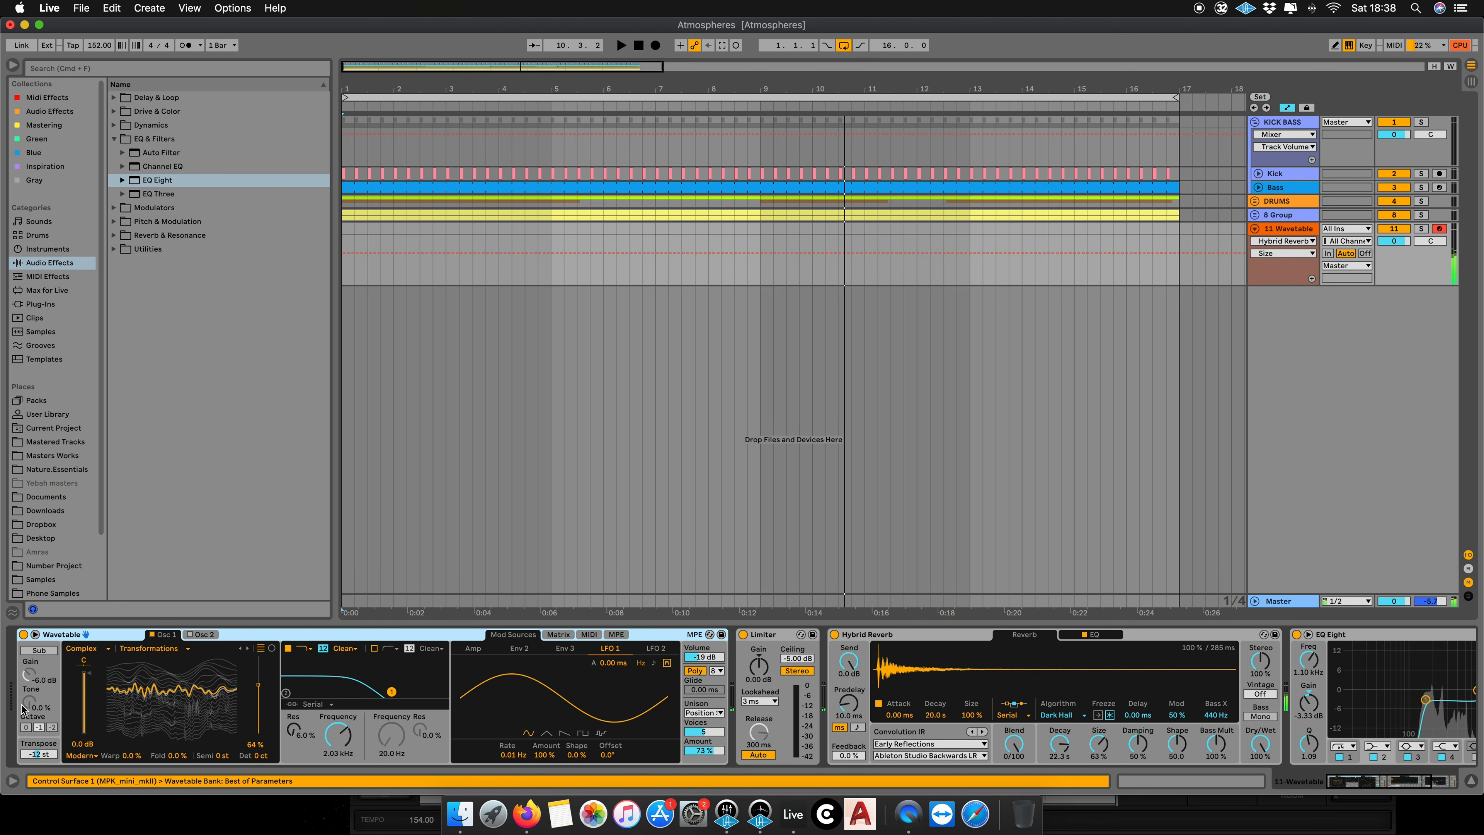
pyautogui.click(41, 754)
pyautogui.press('Delete')
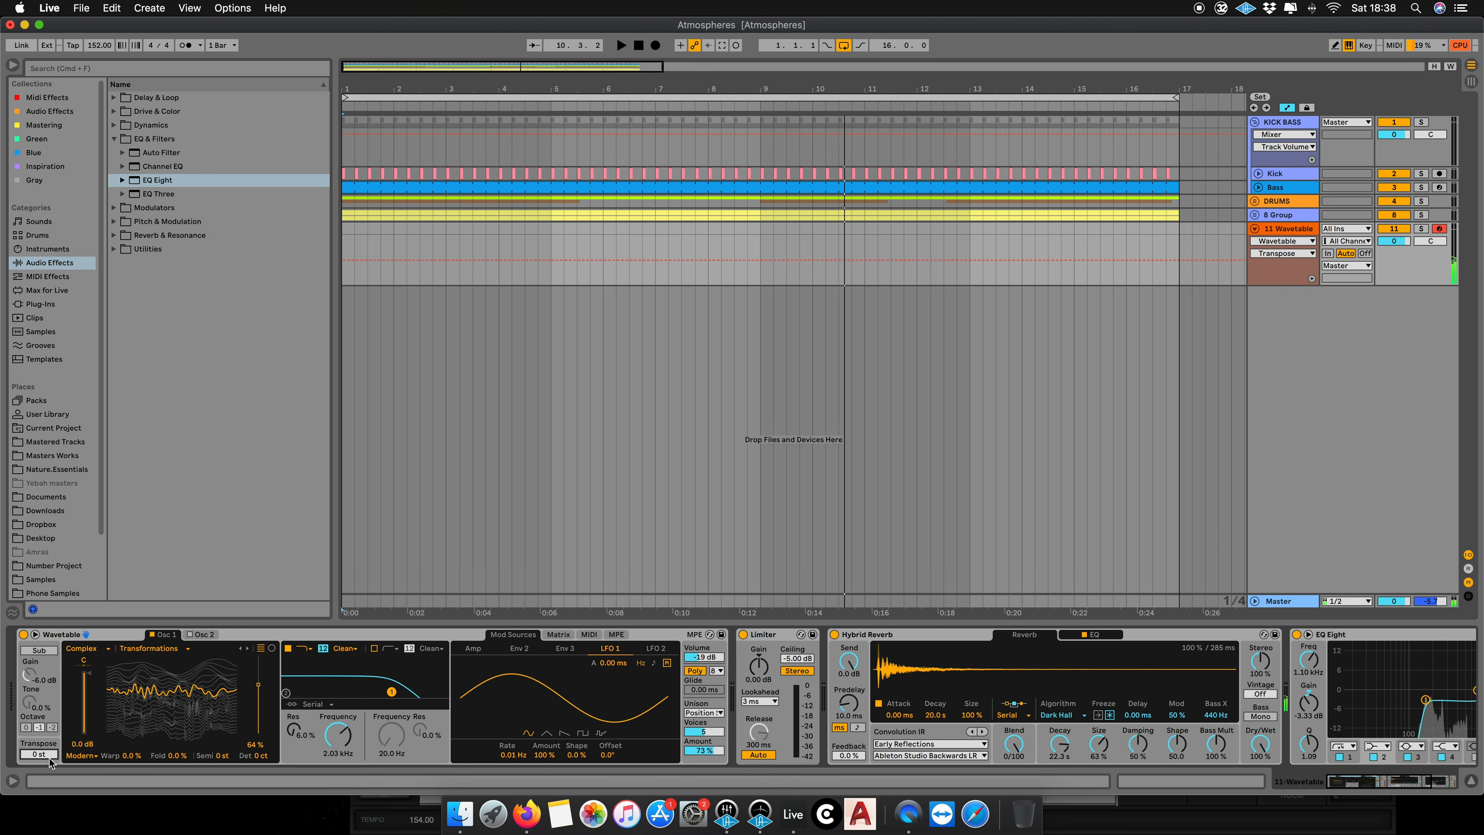
pyautogui.press('Return')
pyautogui.doubleClick(299, 634)
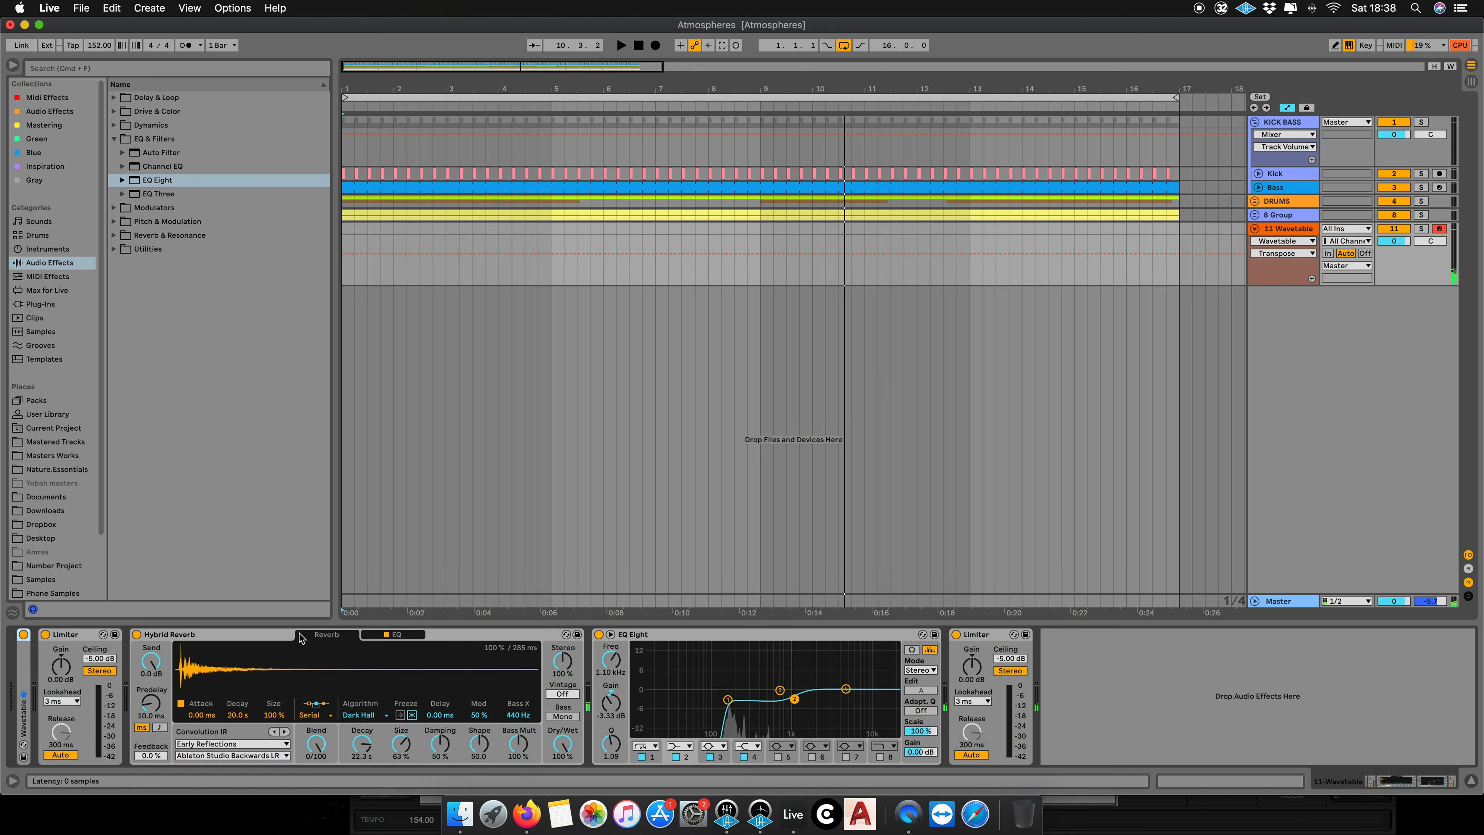
pyautogui.click(407, 755)
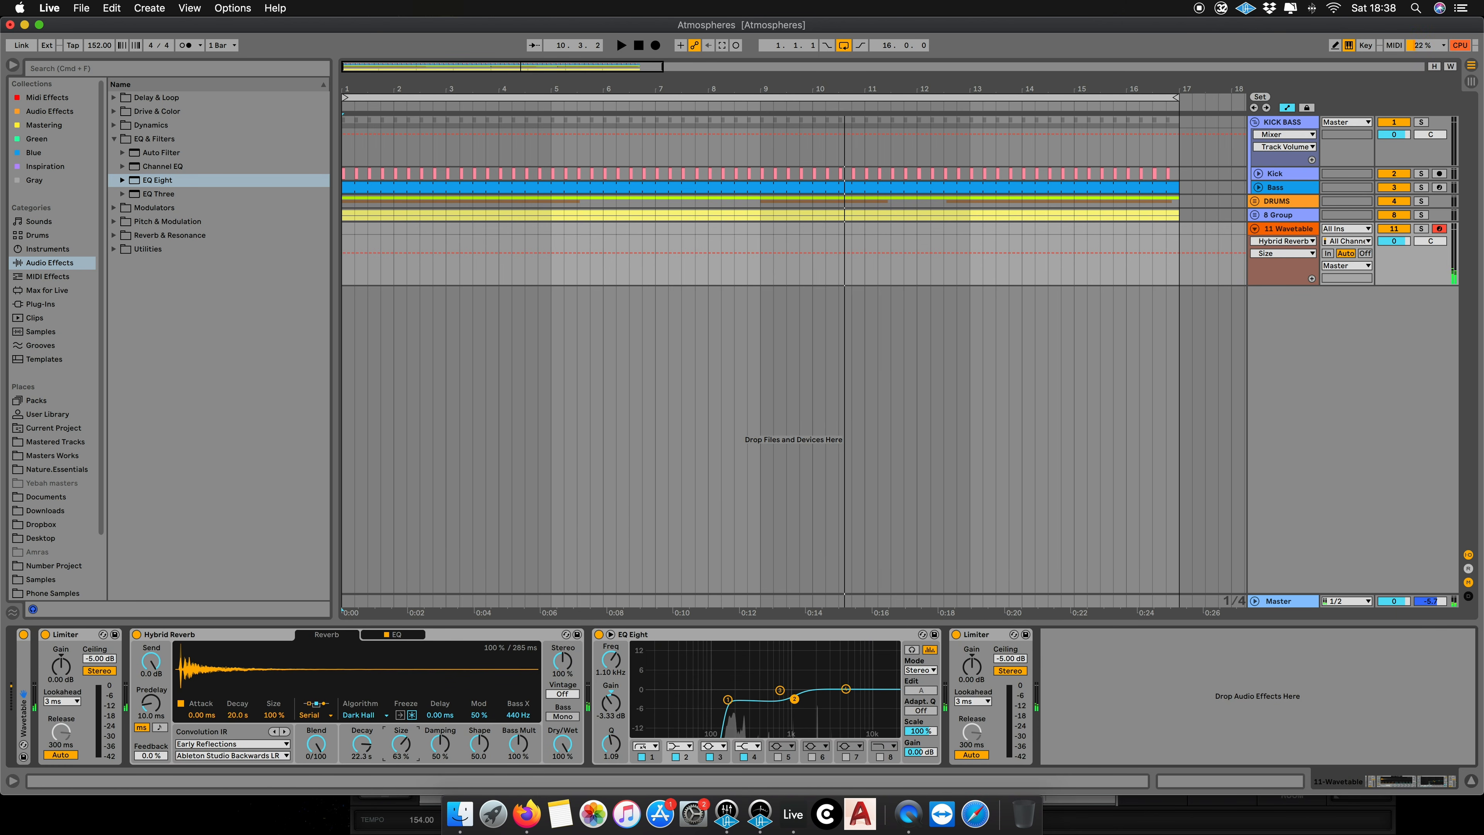
pyautogui.moveTo(406, 750); pyautogui.dragTo(406, 768)
# Step: Add an LFO modulator between Hybrid Reverb and EQ Eight and map it to the reverb's algorithm size
pyautogui.click(111, 69)
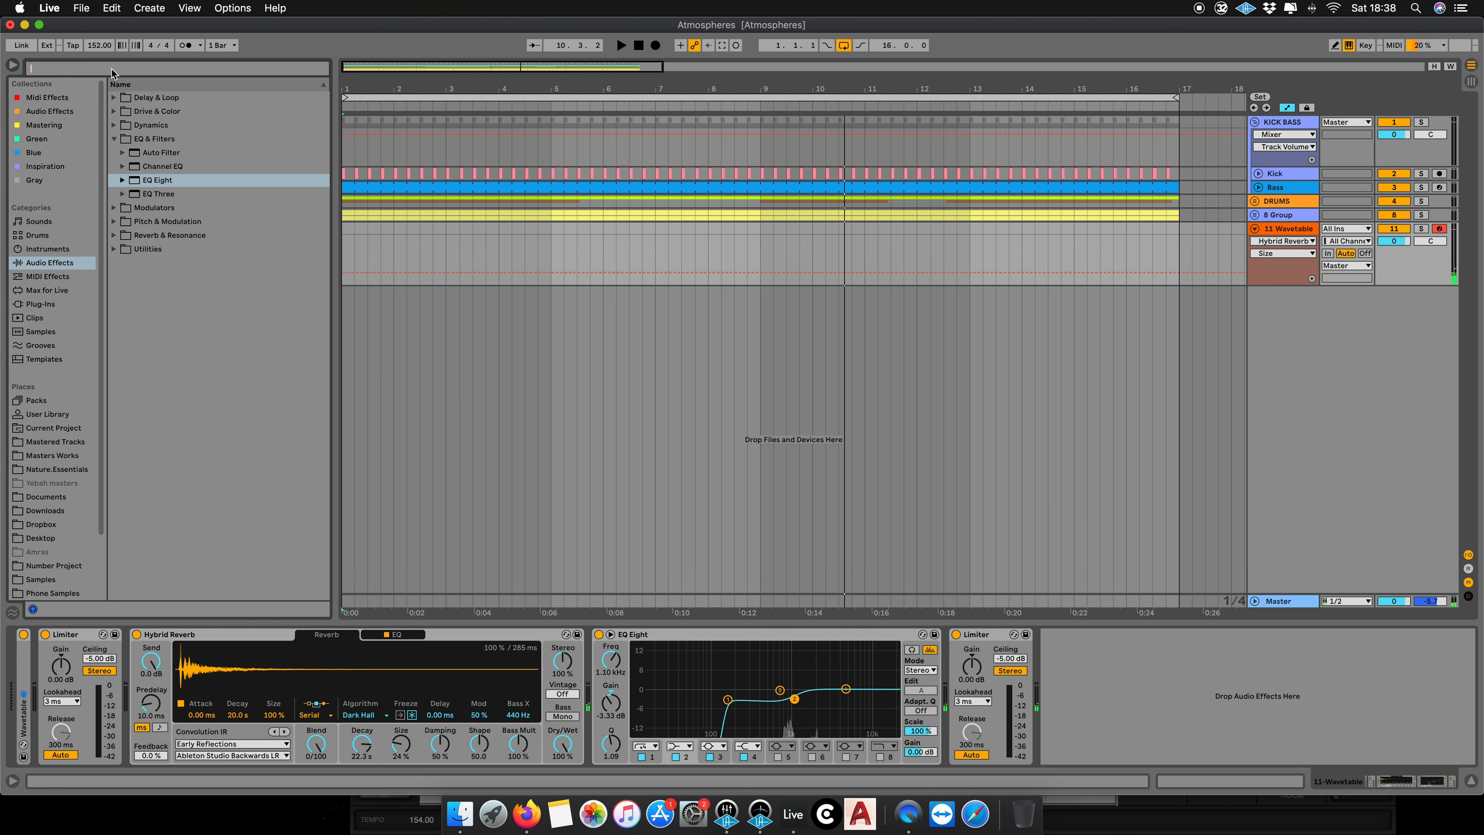
pyautogui.click(129, 206)
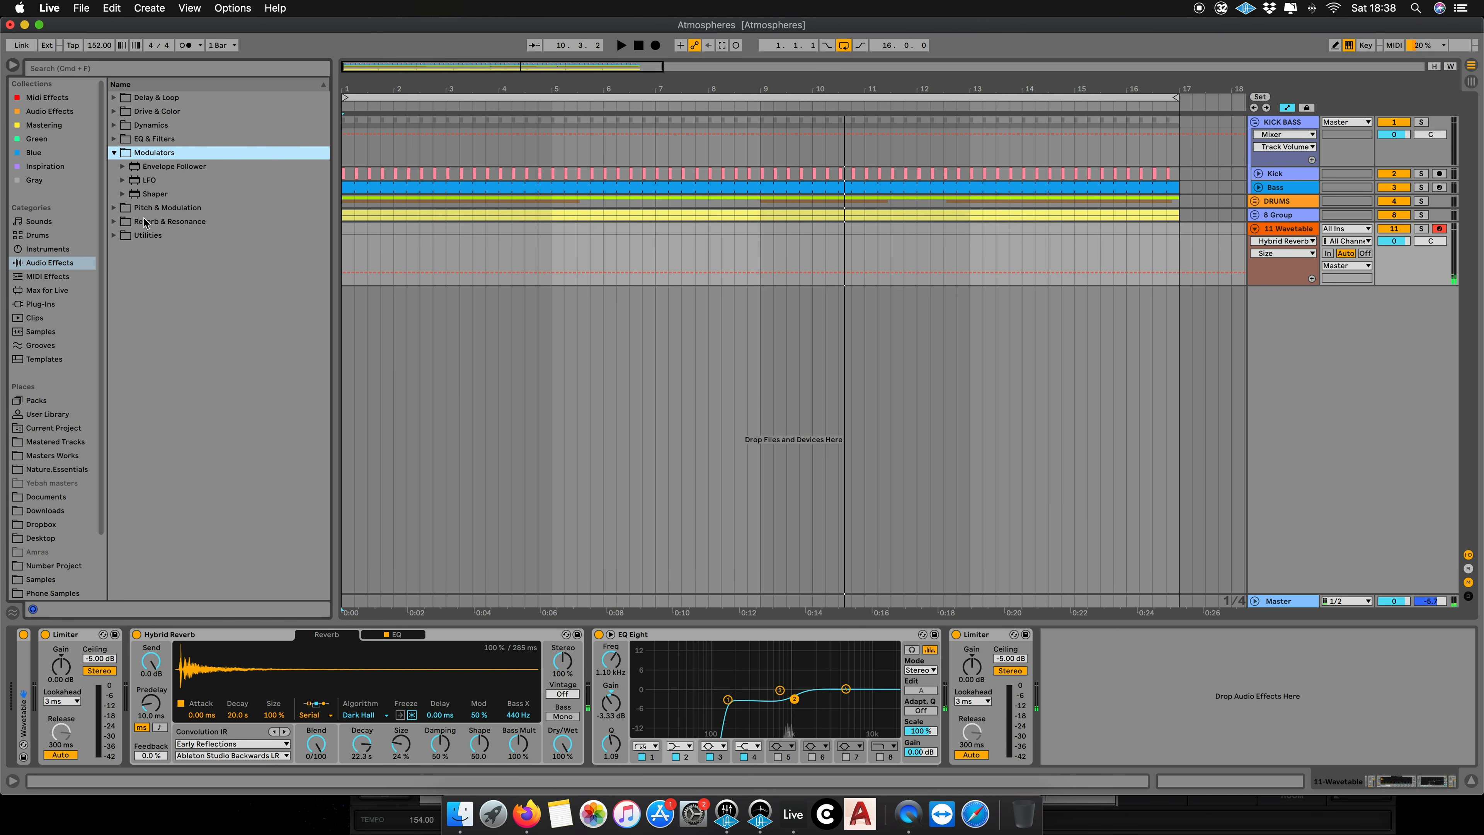
pyautogui.doubleClick(152, 181)
pyautogui.moveTo(731, 679); pyautogui.dragTo(669, 682)
pyautogui.click(638, 655)
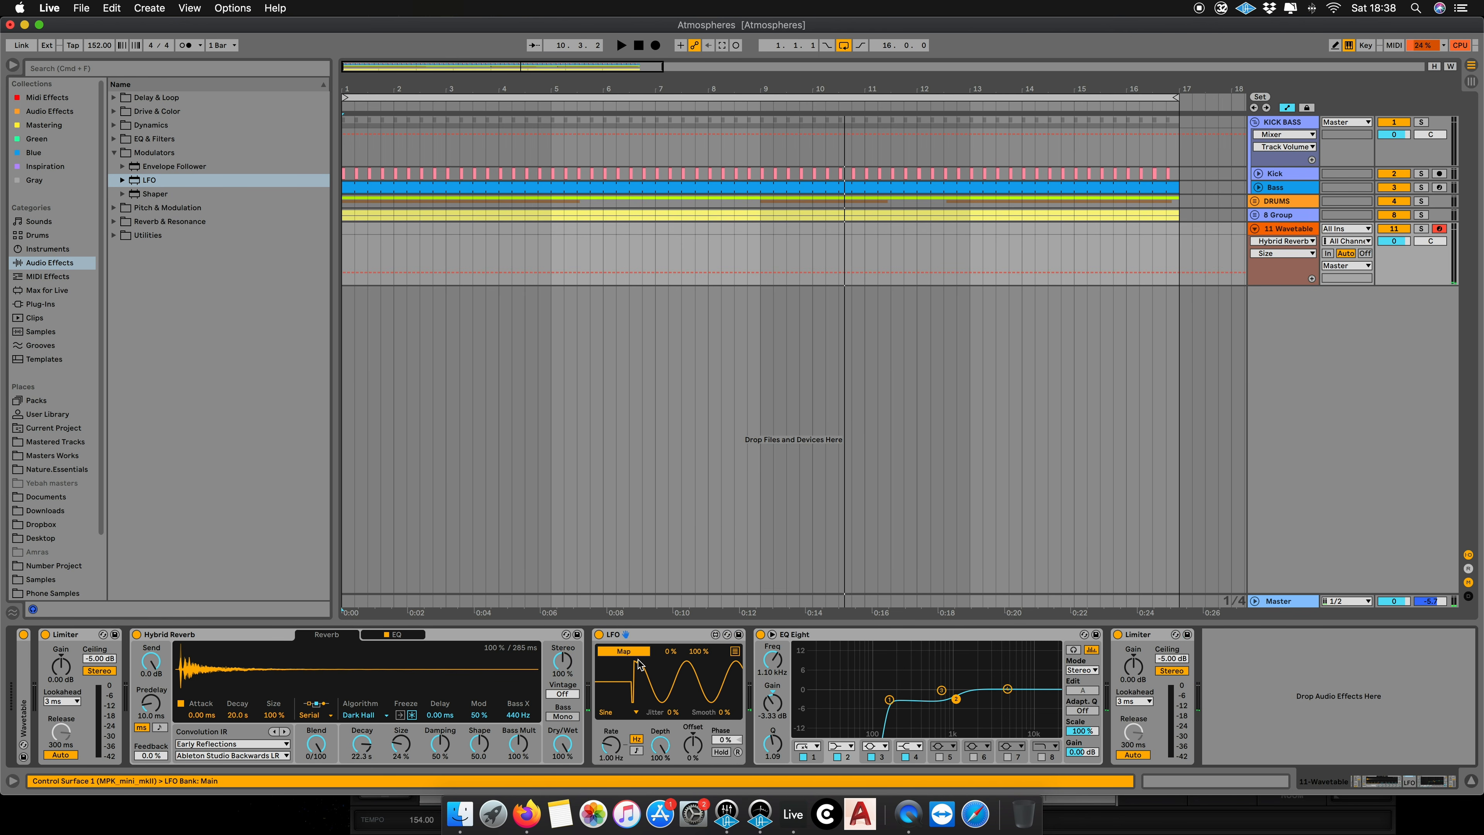
pyautogui.click(401, 744)
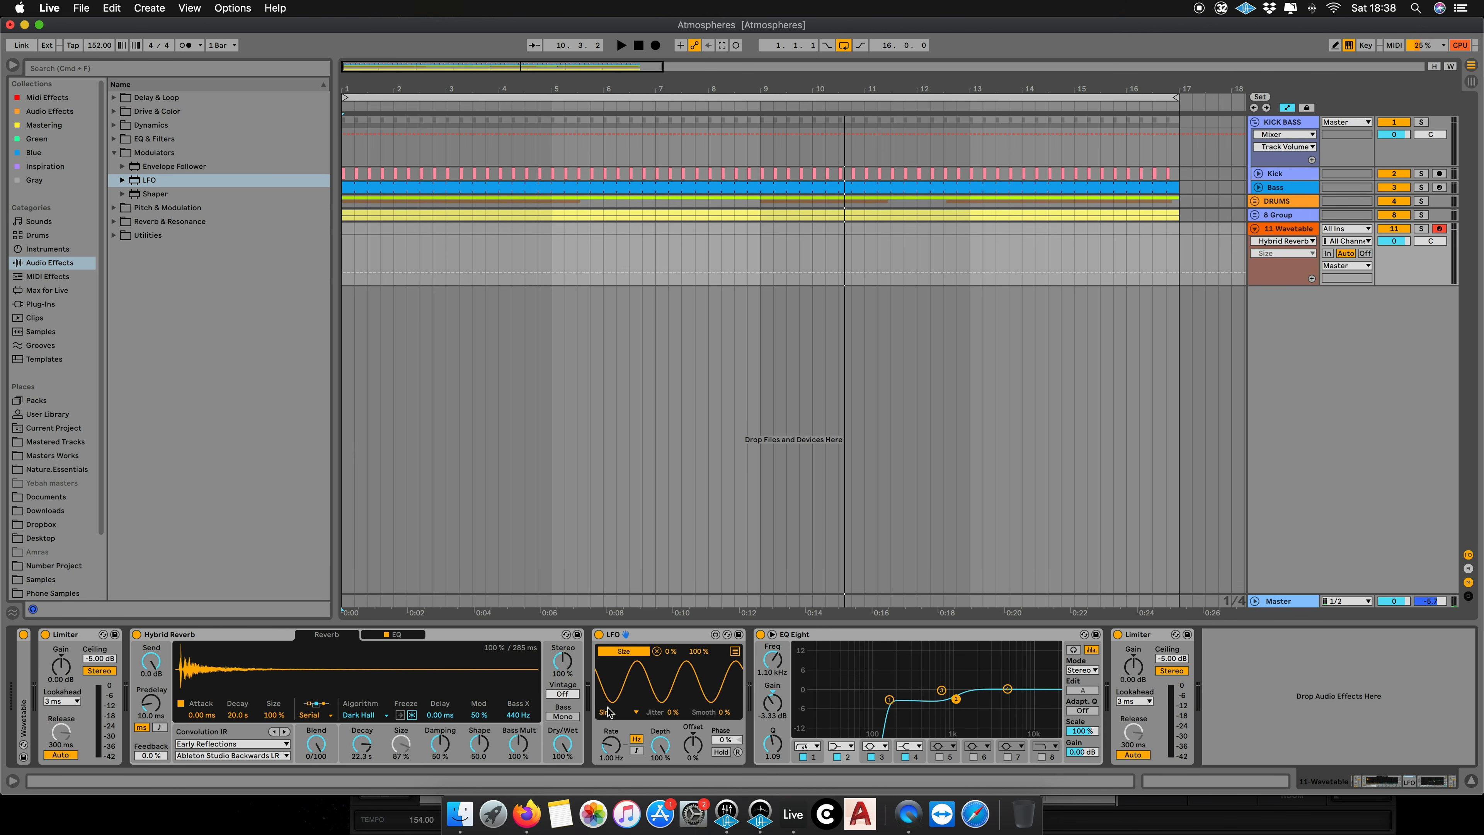
# Step: Set the reverb-size LFO's depth to 10%, its rate to 0.18 Hz and its offset to -56%
pyautogui.moveTo(611, 745); pyautogui.dragTo(670, 823)
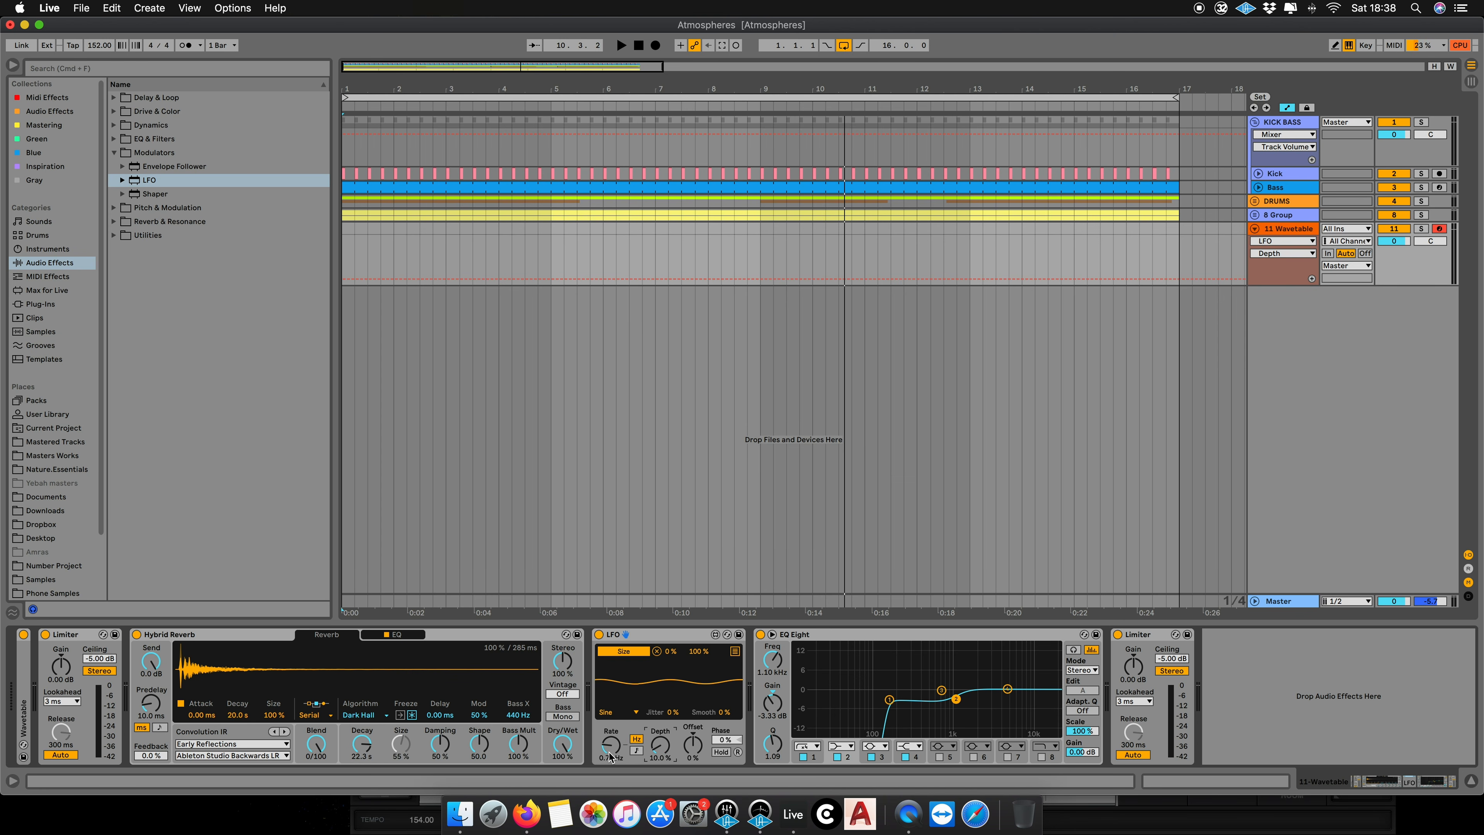
pyautogui.moveTo(612, 748); pyautogui.dragTo(612, 783)
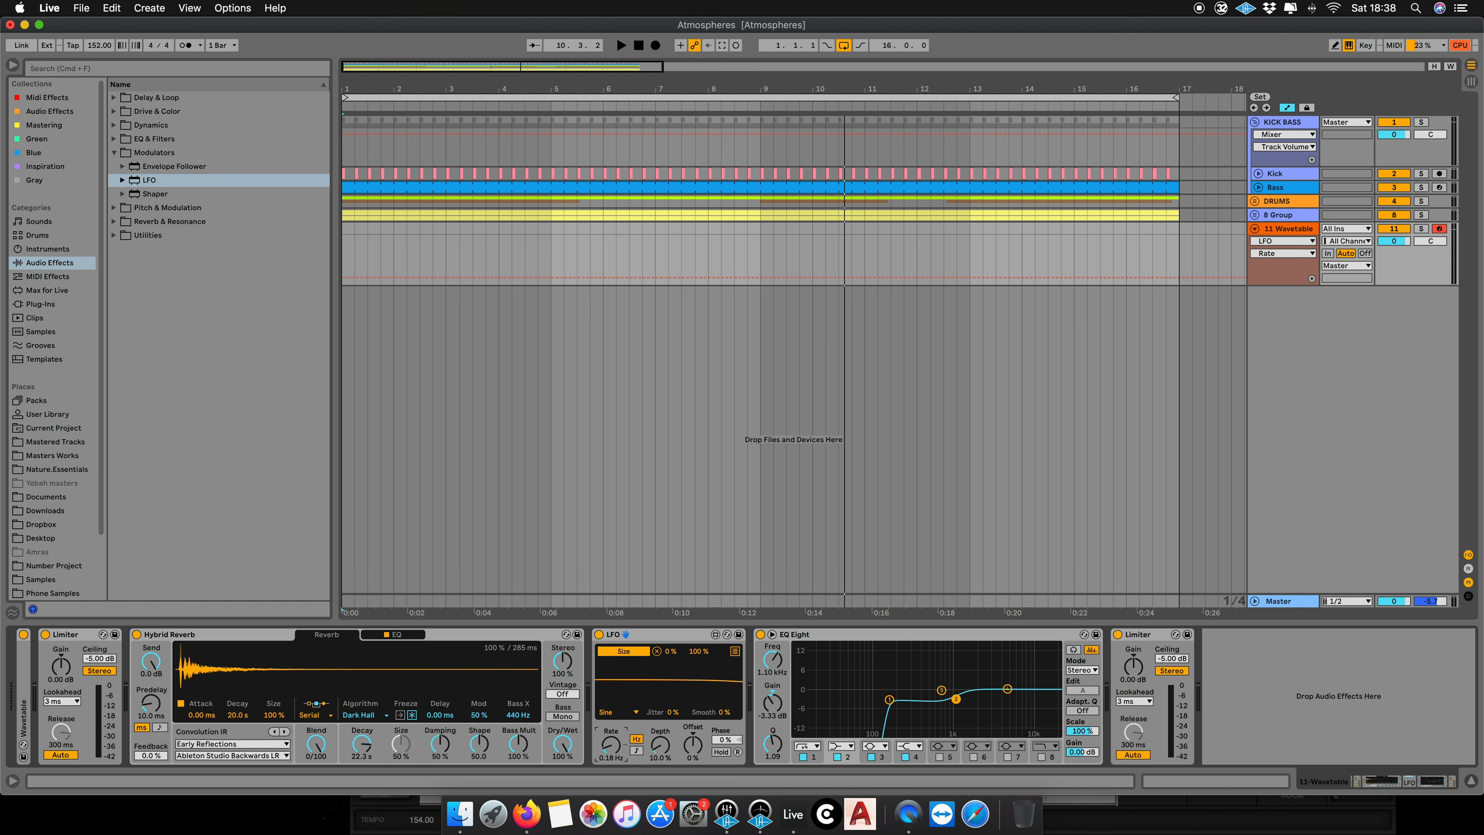
pyautogui.moveTo(695, 750); pyautogui.dragTo(696, 758)
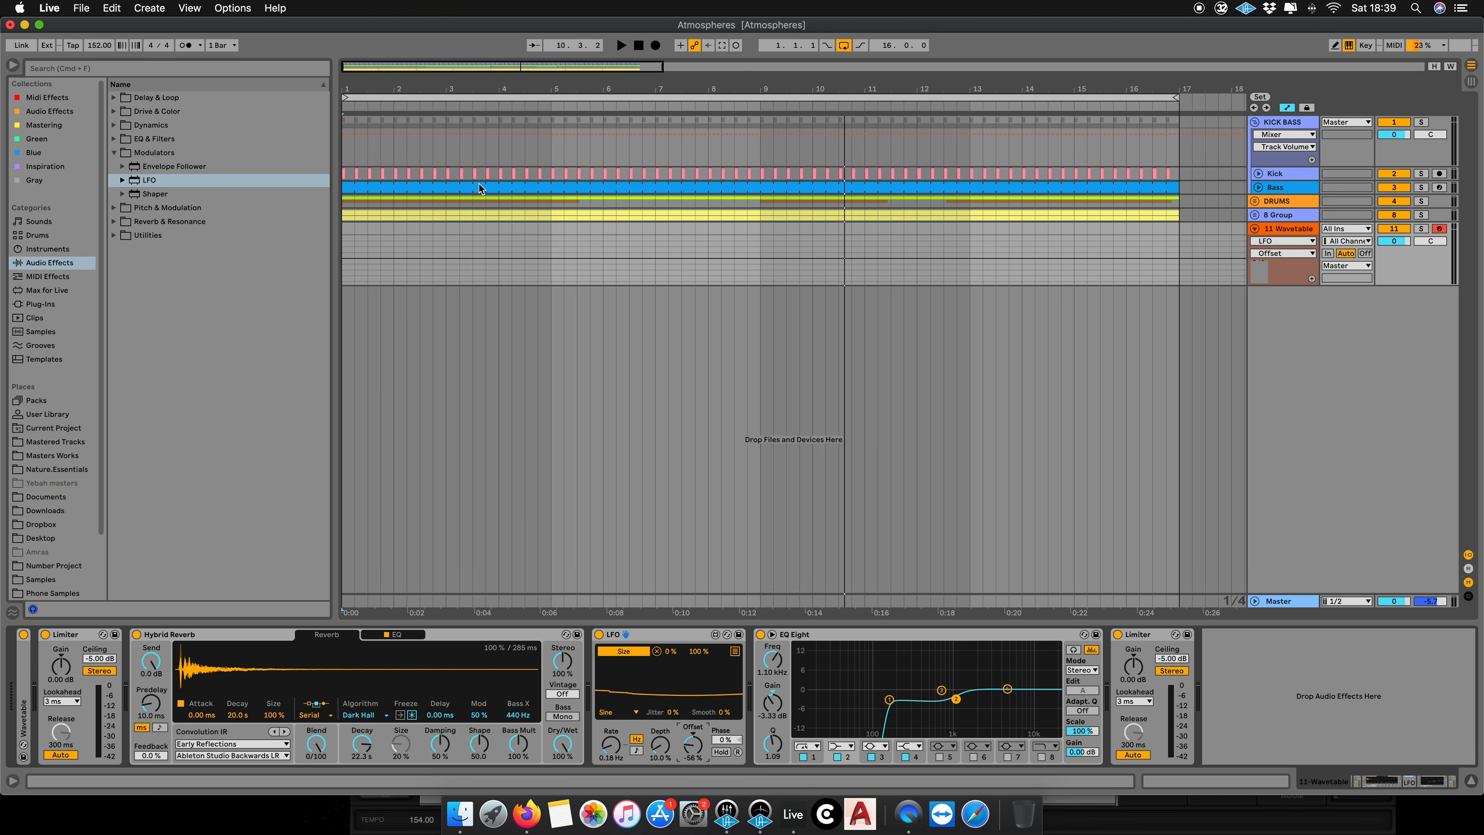
# Step: Insert an empty 16-bar MIDI clip on the Wavetable track, spanning bar 1 to bar 17
pyautogui.moveTo(559, 70); pyautogui.dragTo(561, 61)
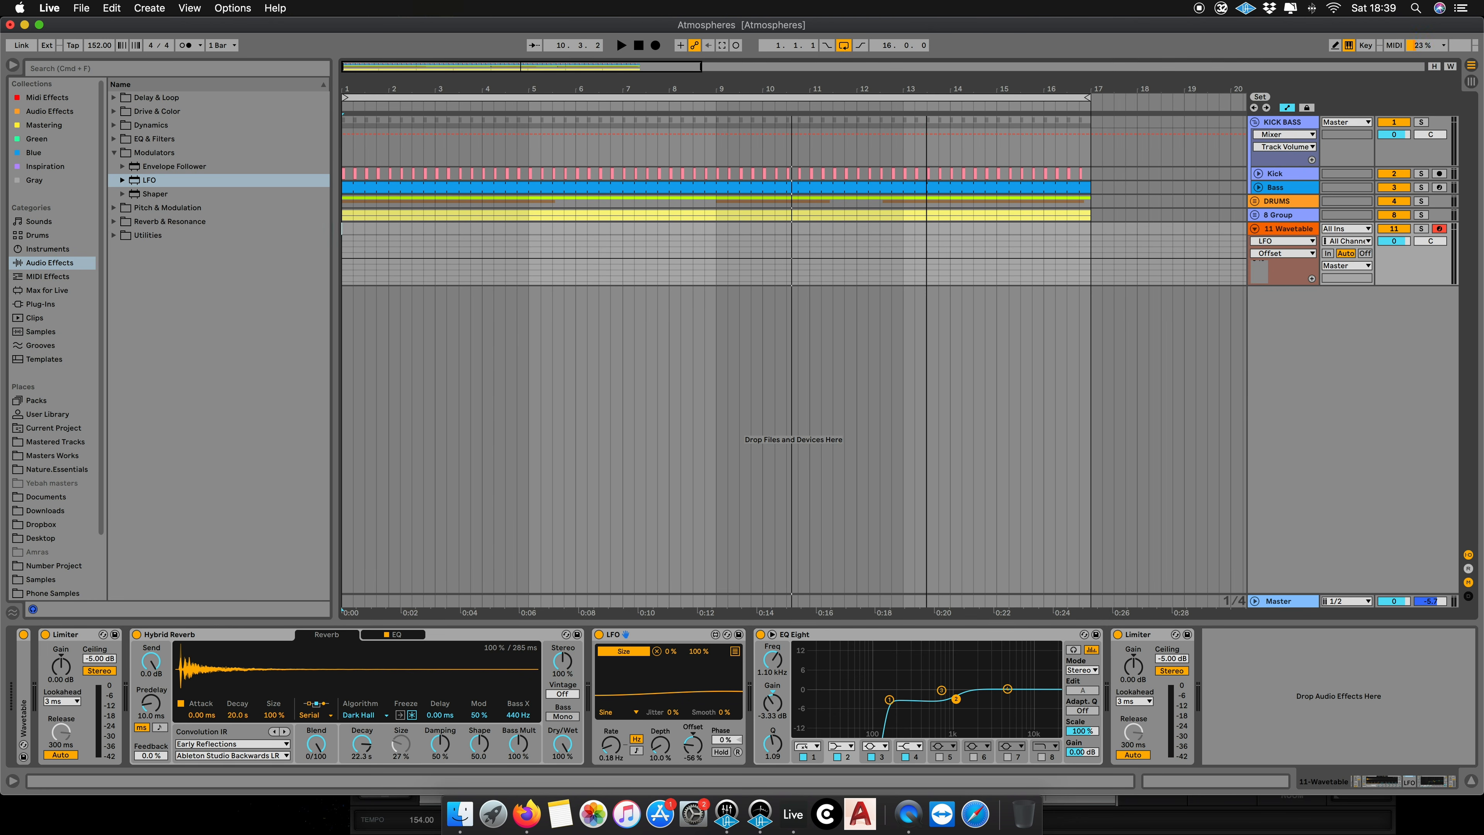
pyautogui.click(1091, 232)
pyautogui.moveTo(1070, 236); pyautogui.dragTo(372, 241)
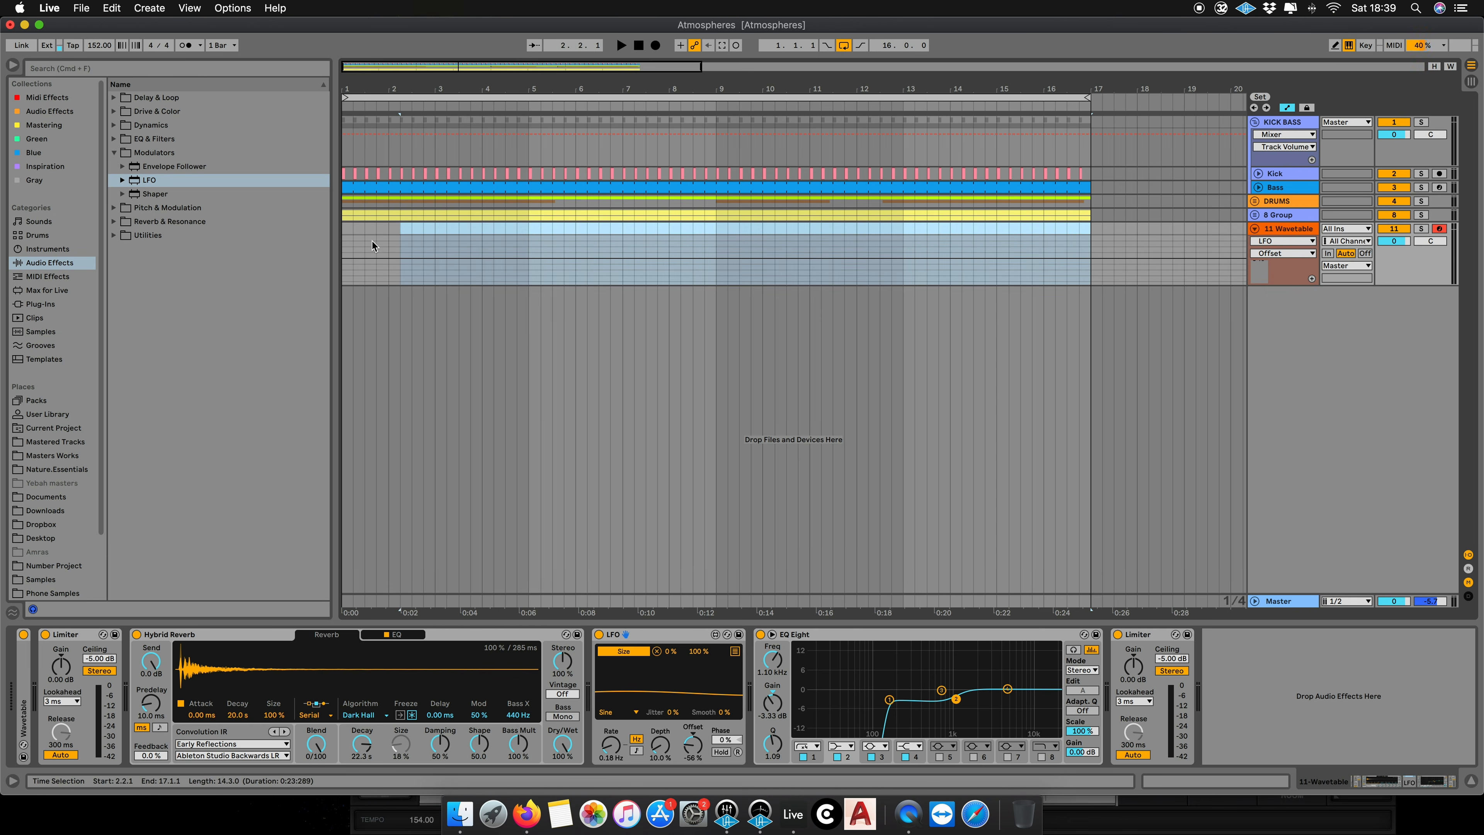
pyautogui.rightClick(374, 236)
pyautogui.click(431, 342)
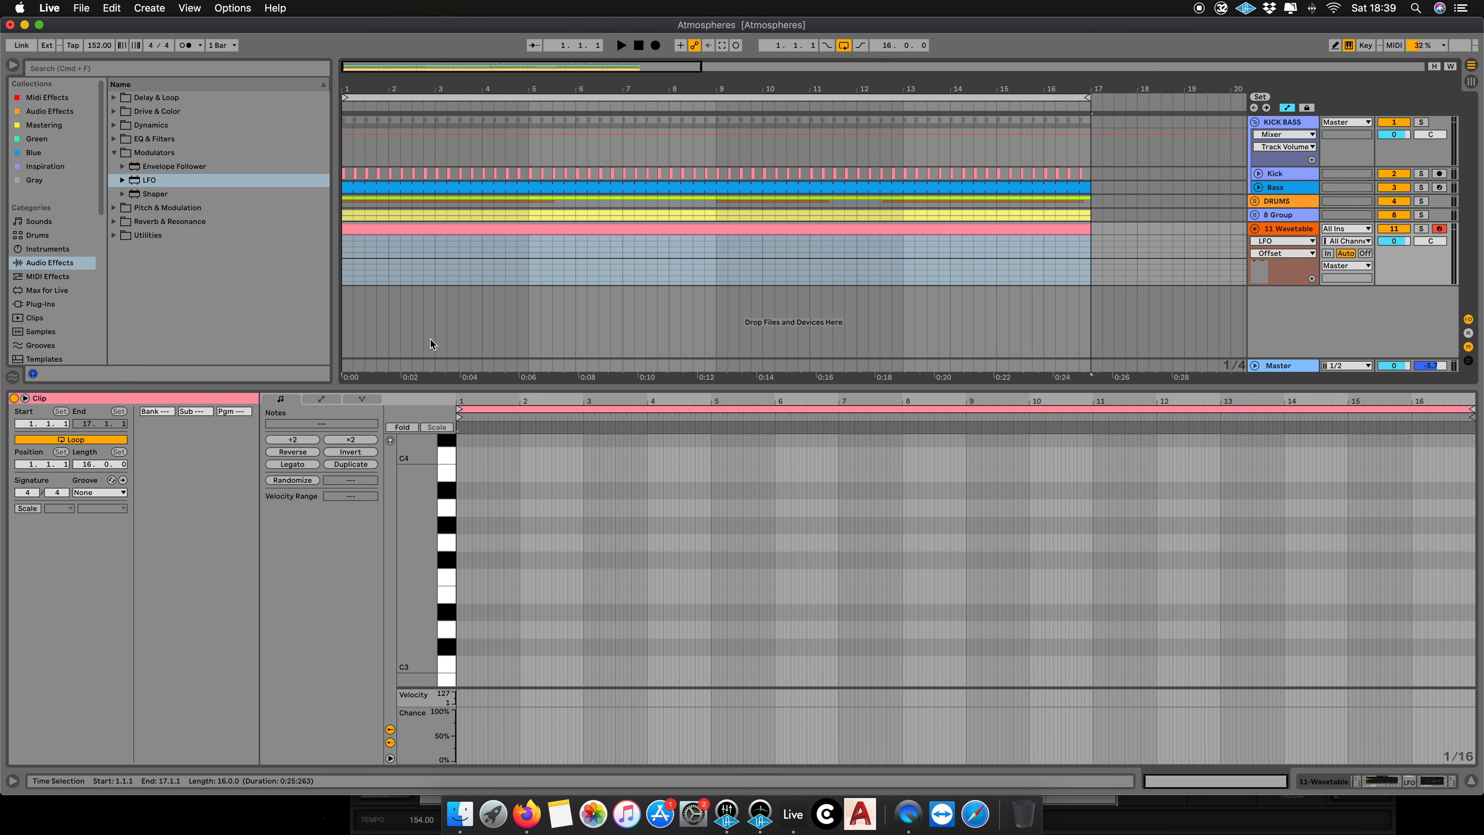
# Step: Add a C4 note at the start of the MIDI clip and extend it over the full clip length with Legato
pyautogui.scroll(1, 453, 483)
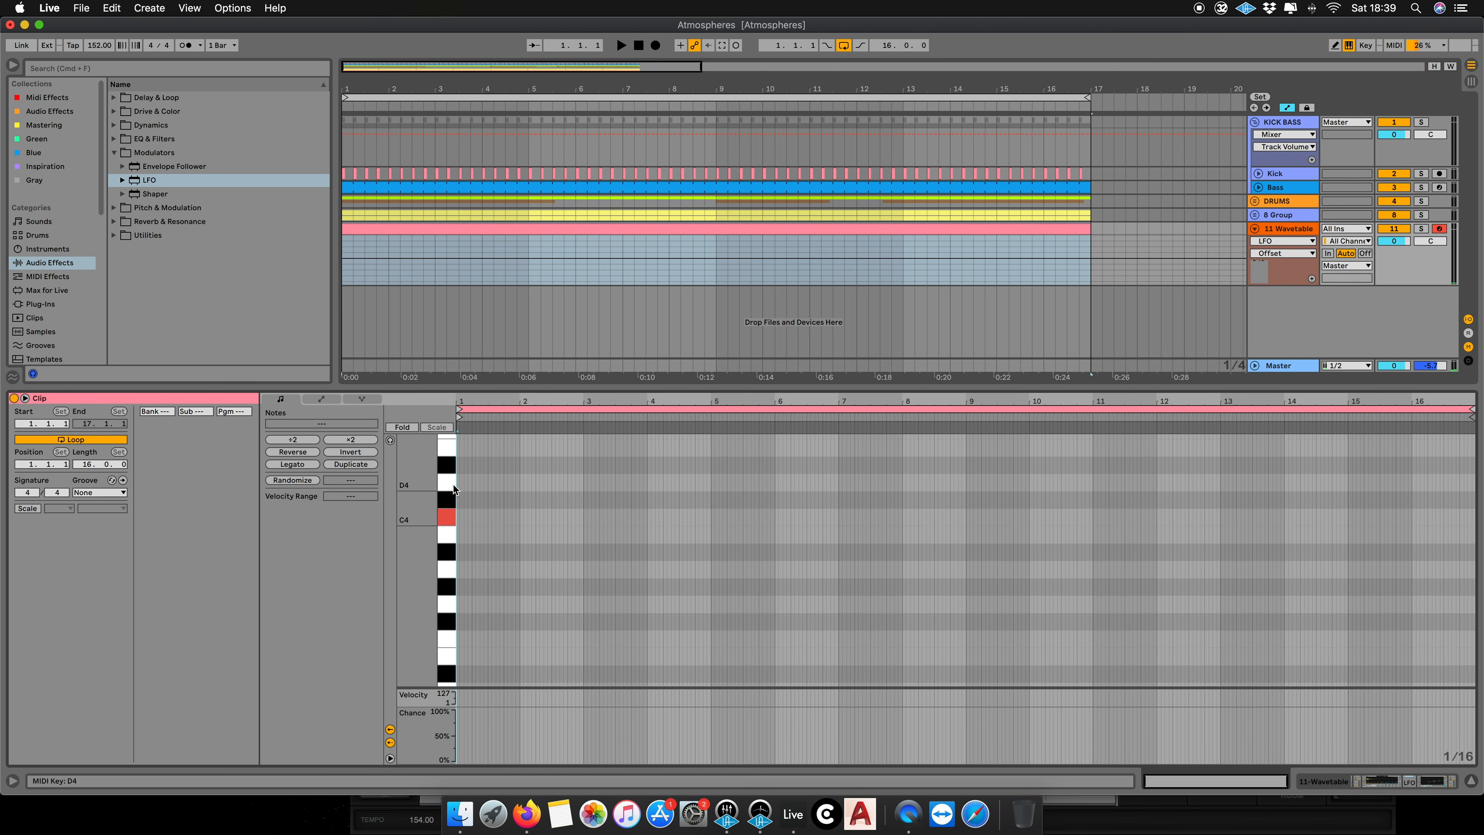
pyautogui.moveTo(460, 402); pyautogui.dragTo(460, 462)
pyautogui.doubleClick(460, 515)
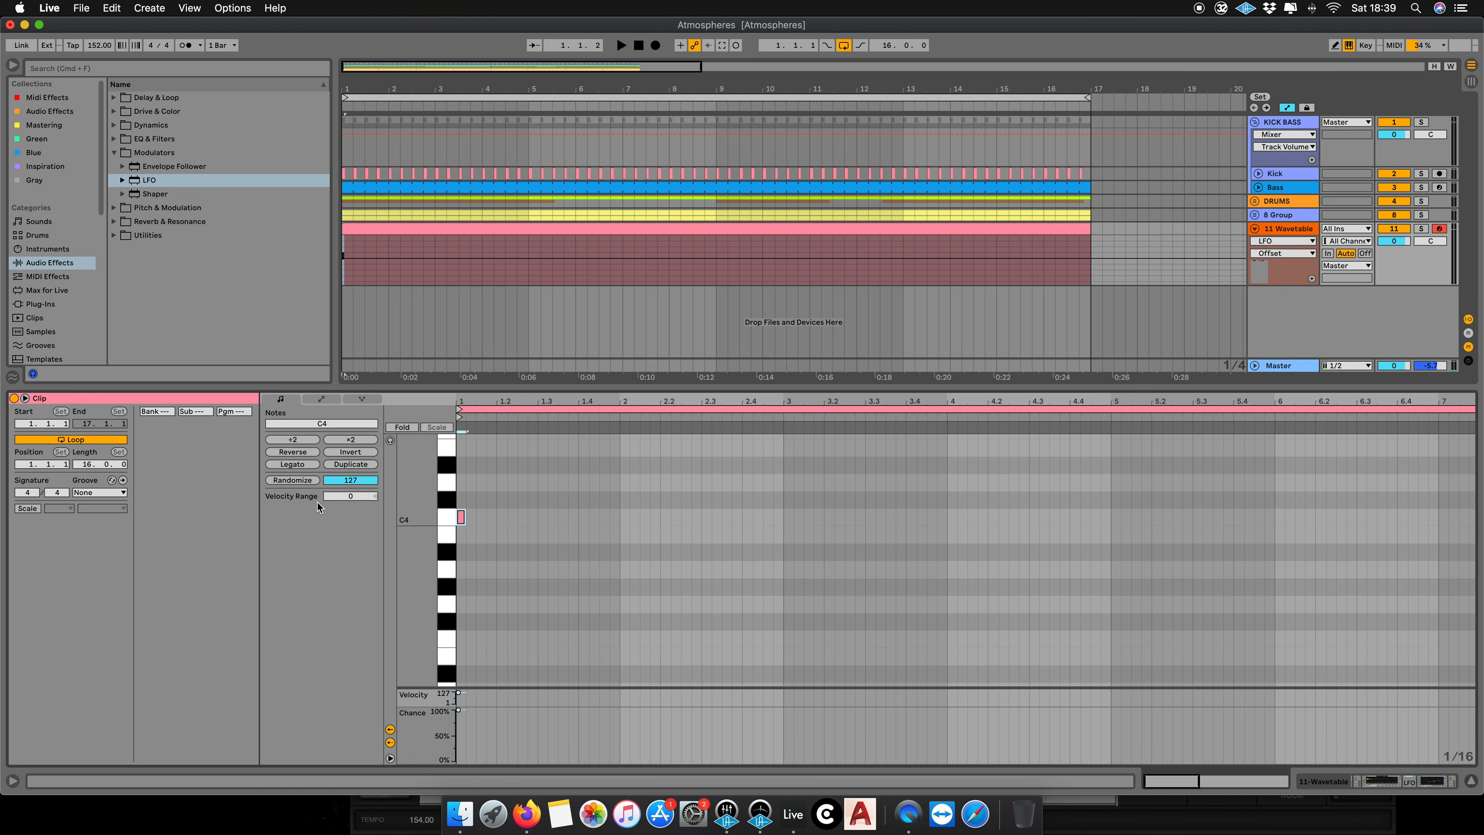
pyautogui.click(292, 463)
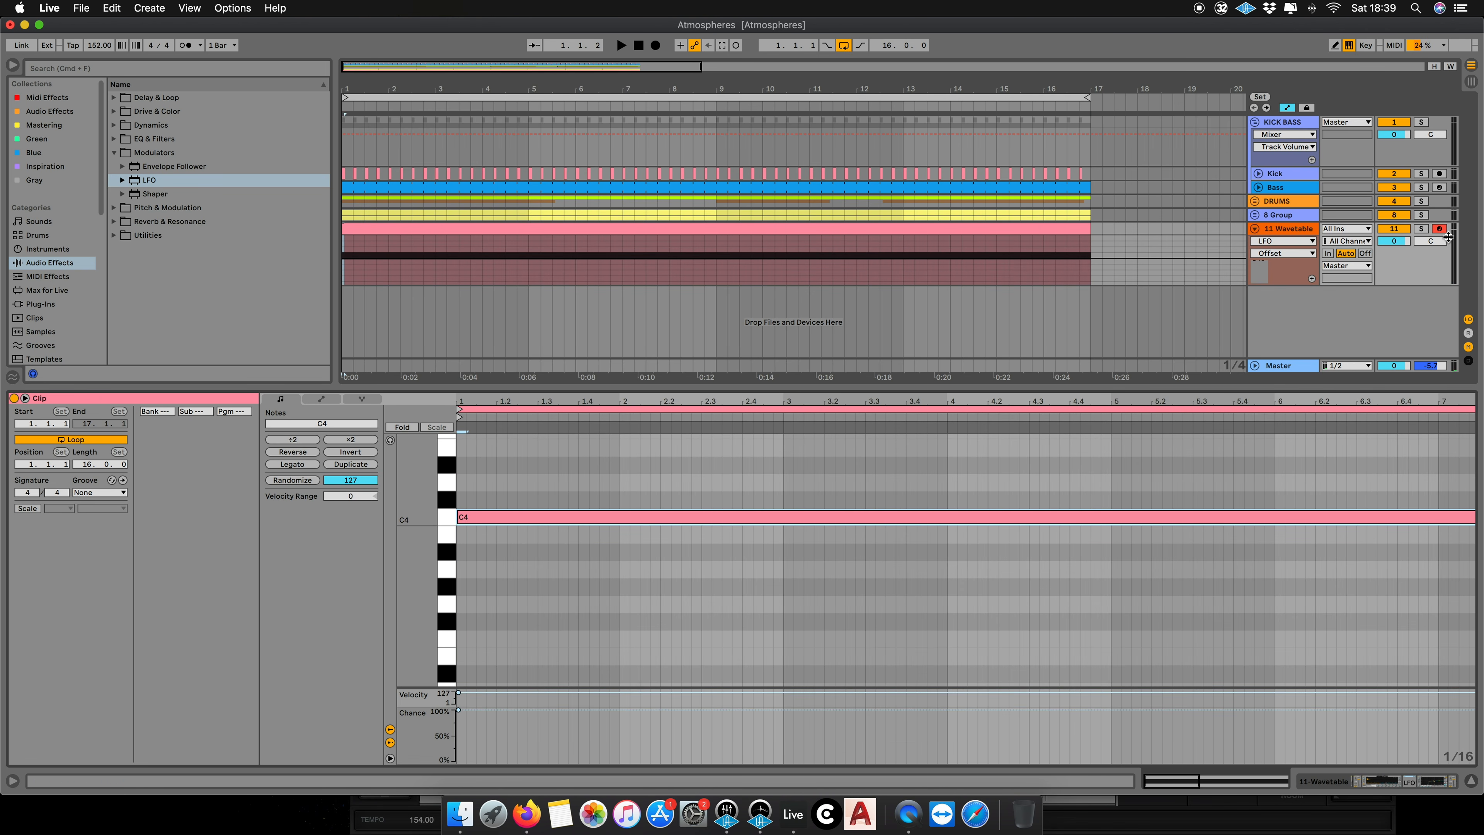
# Step: Play the arrangement, raise the last Limiter's gain to 4.40 dB and slow the reverb-size LFO's rate to 0.08 Hz
pyautogui.click(549, 226)
pyautogui.press('space')
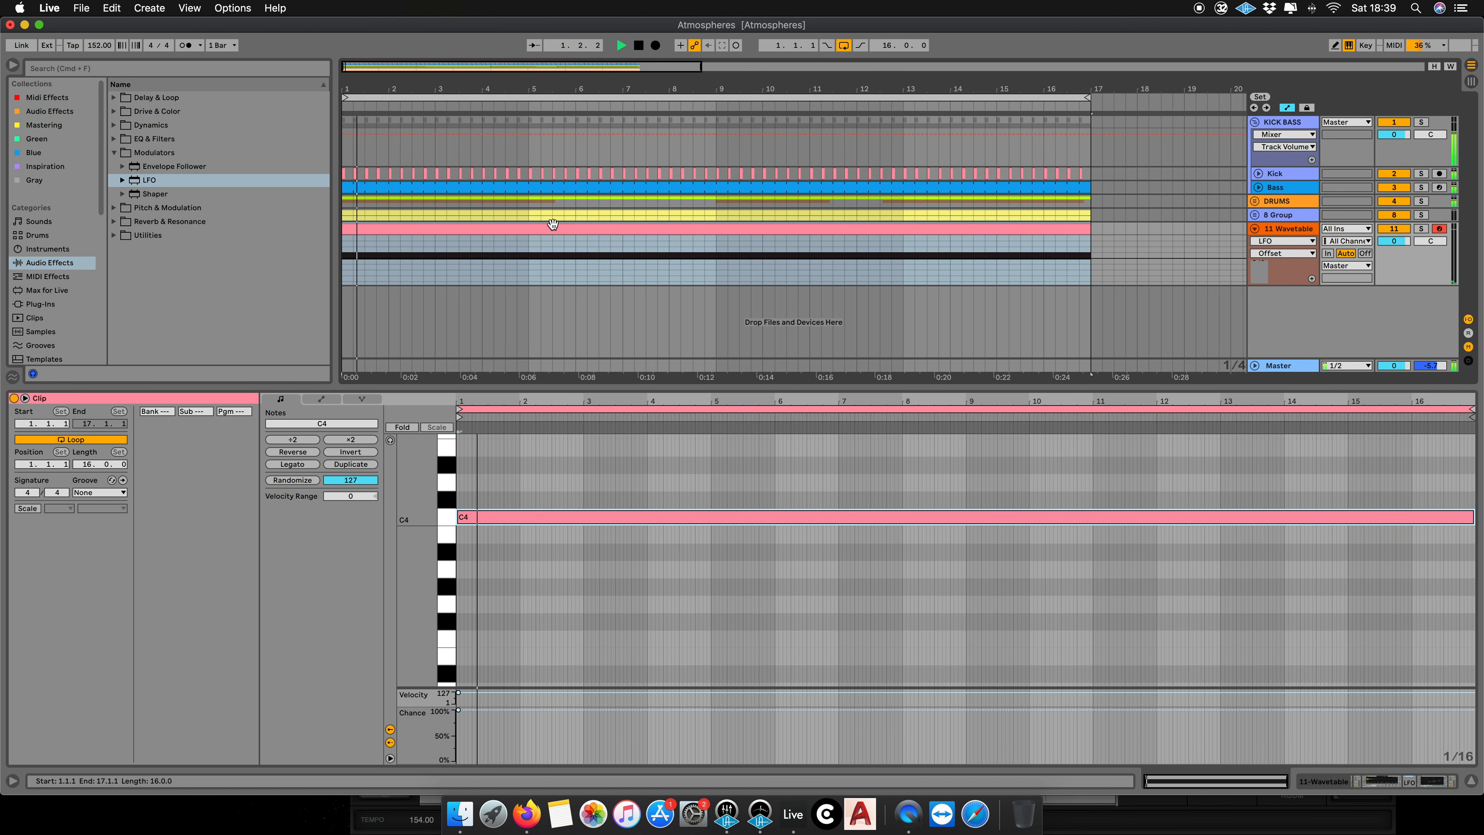
pyautogui.doubleClick(1295, 228)
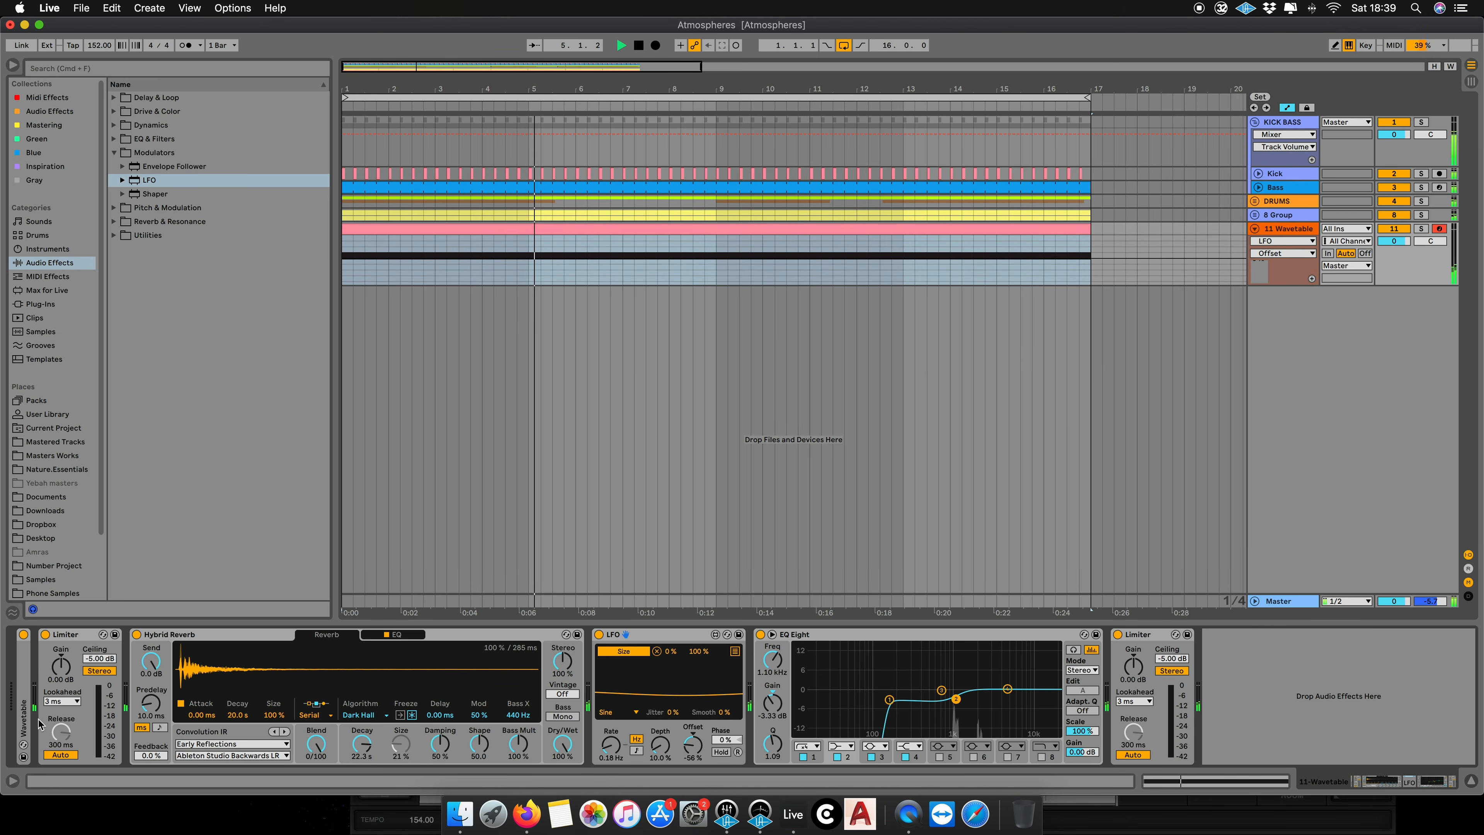
pyautogui.moveTo(1133, 667); pyautogui.dragTo(1133, 641)
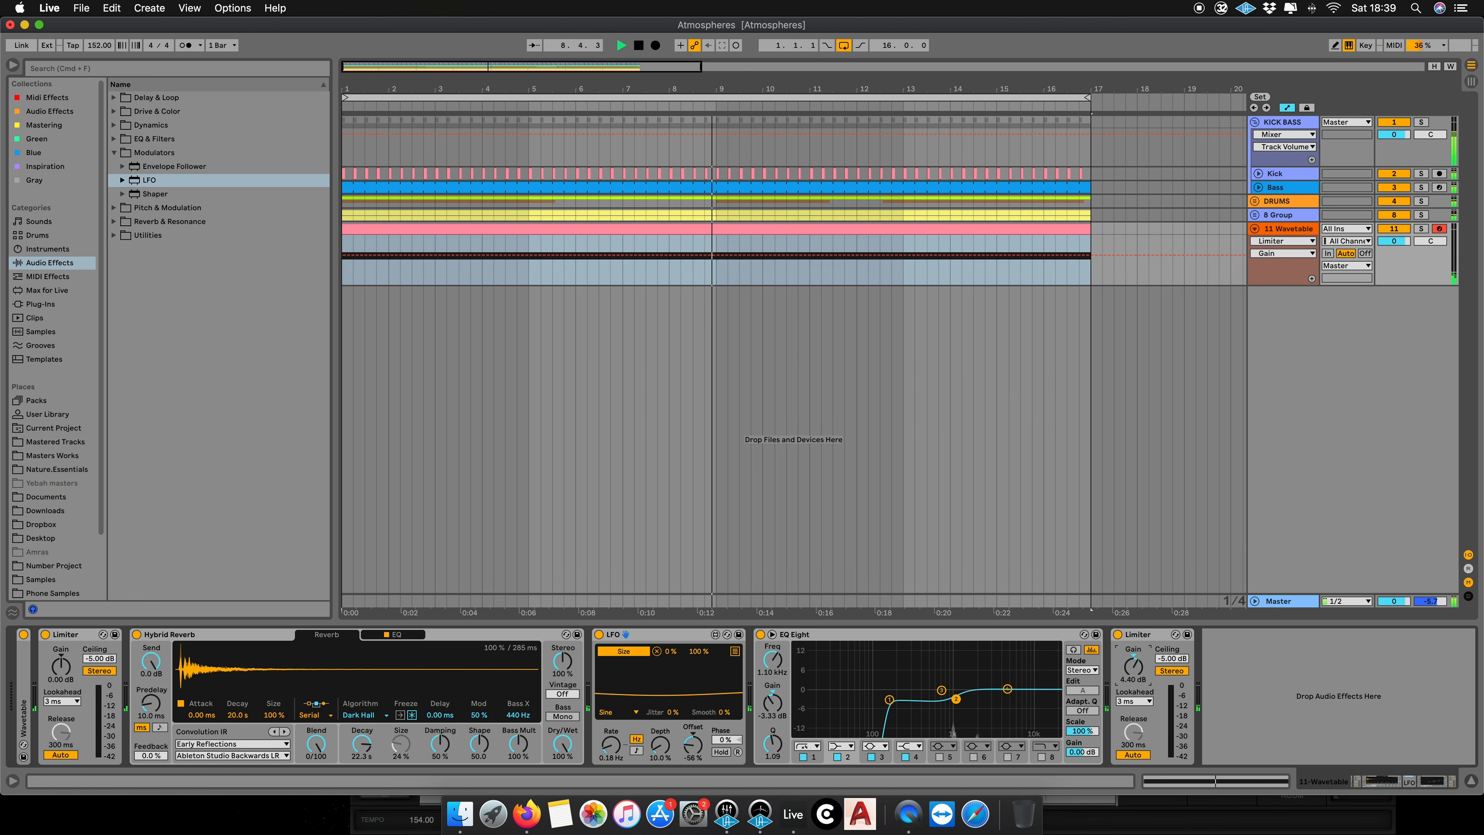
pyautogui.click(610, 743)
pyautogui.moveTo(609, 751); pyautogui.dragTo(608, 756)
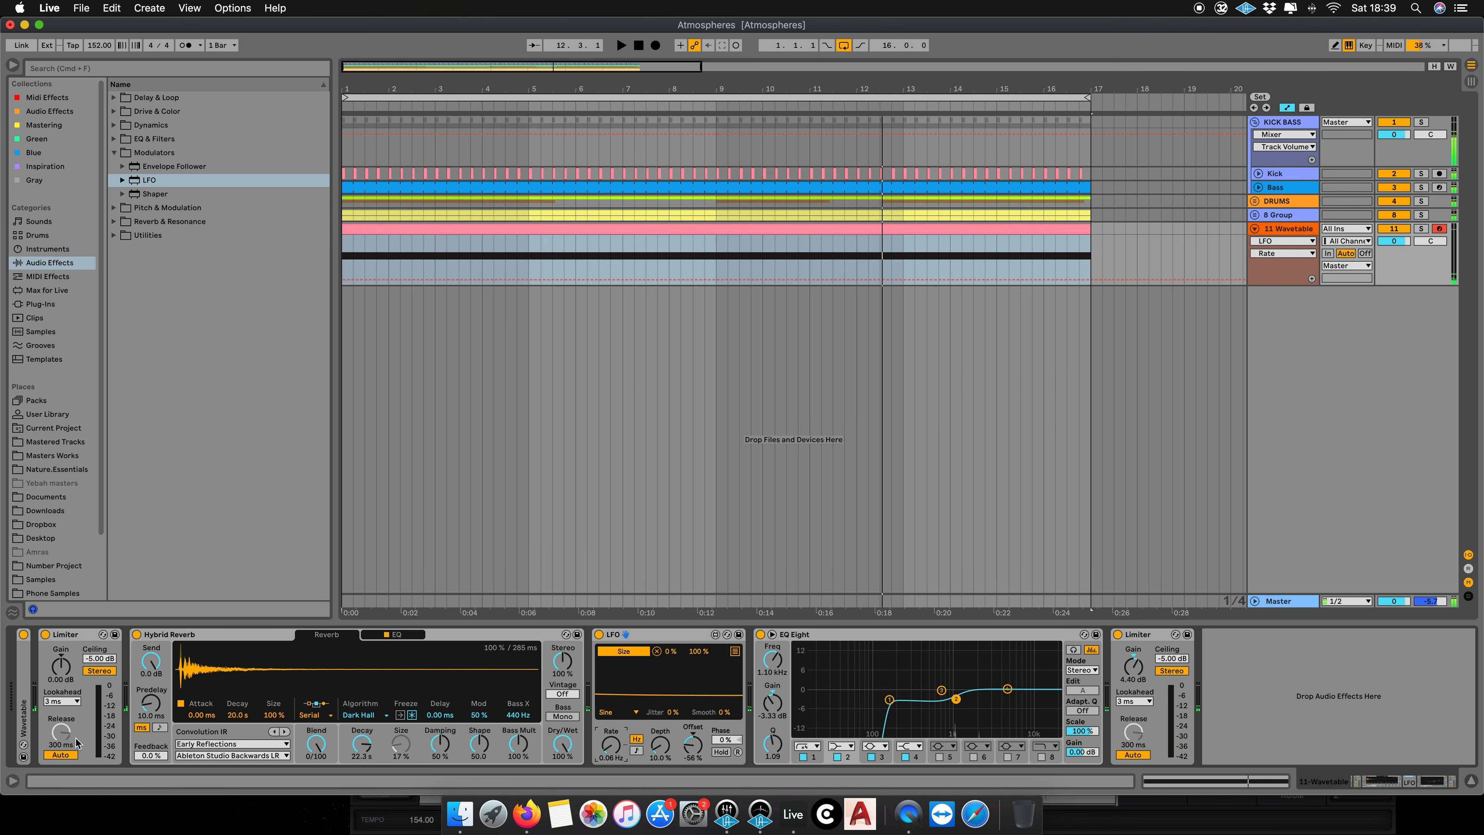
# Step: Set Wavetable's Filter 1 frequency to 6.82 kHz during playback and the reverb-size LFO's depth to 16.3%
pyautogui.doubleClick(25, 703)
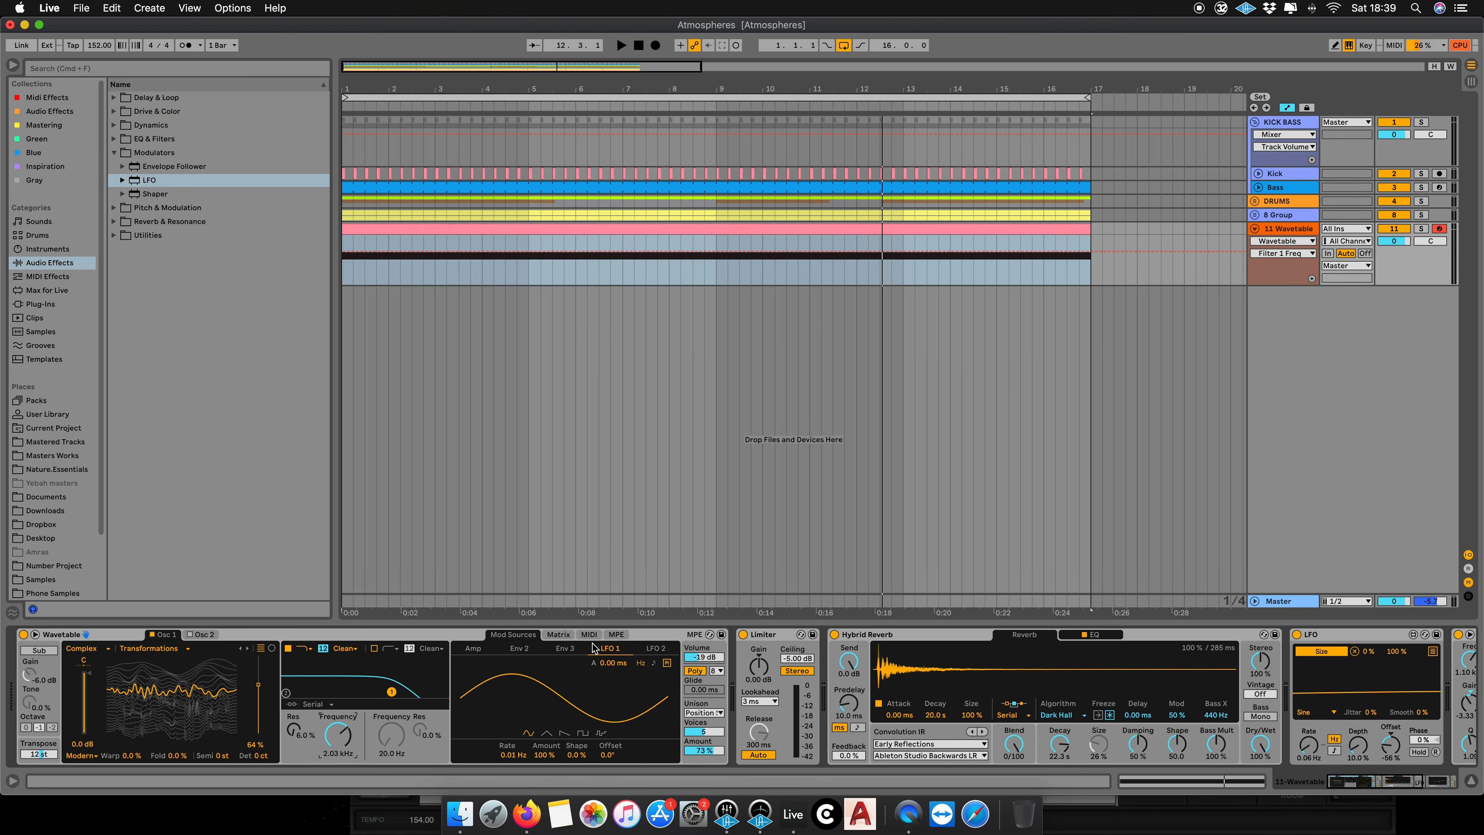
pyautogui.moveTo(332, 738); pyautogui.dragTo(341, 740)
pyautogui.press('space')
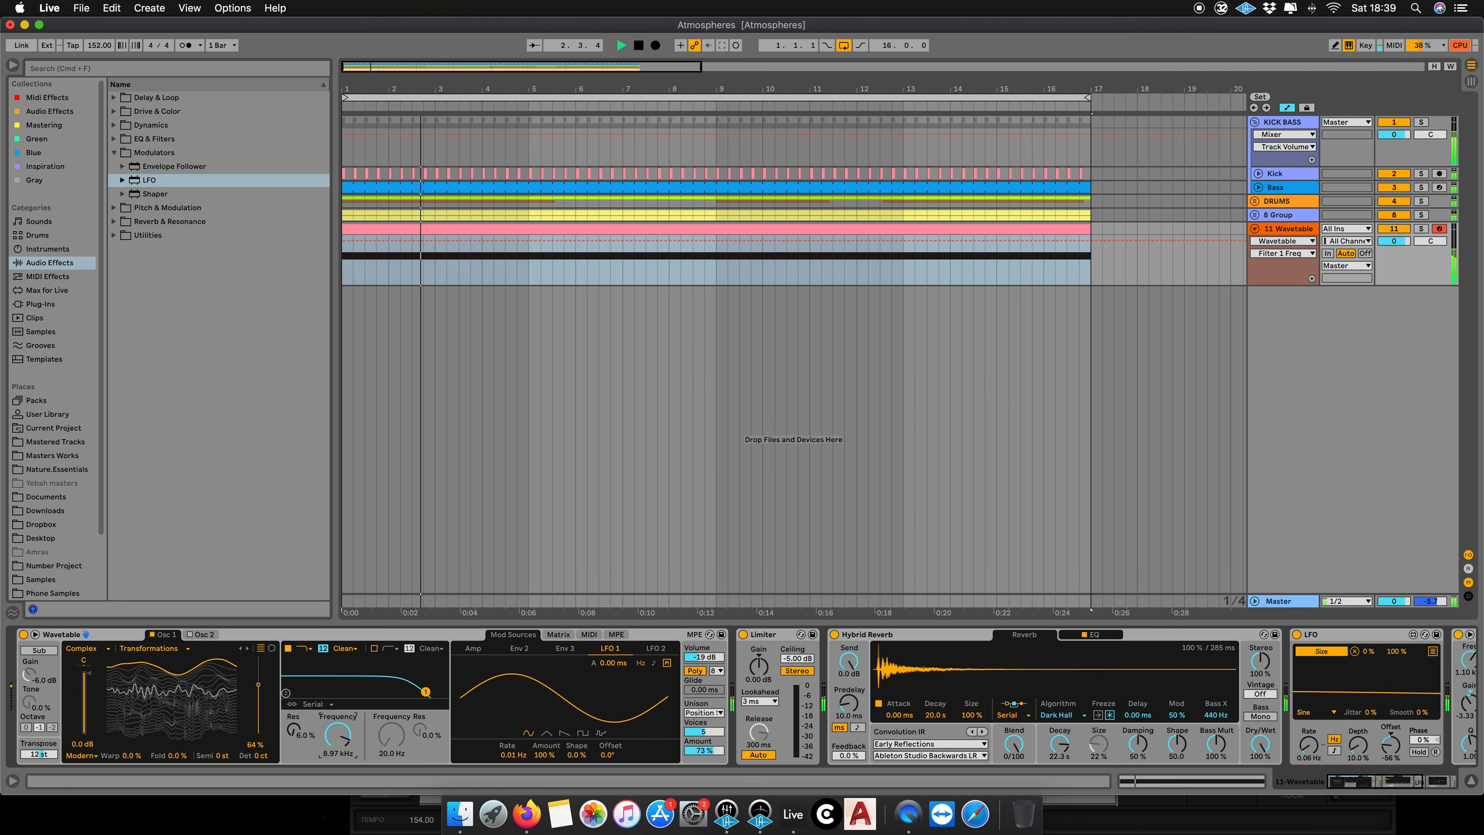
pyautogui.moveTo(337, 737); pyautogui.dragTo(336, 746)
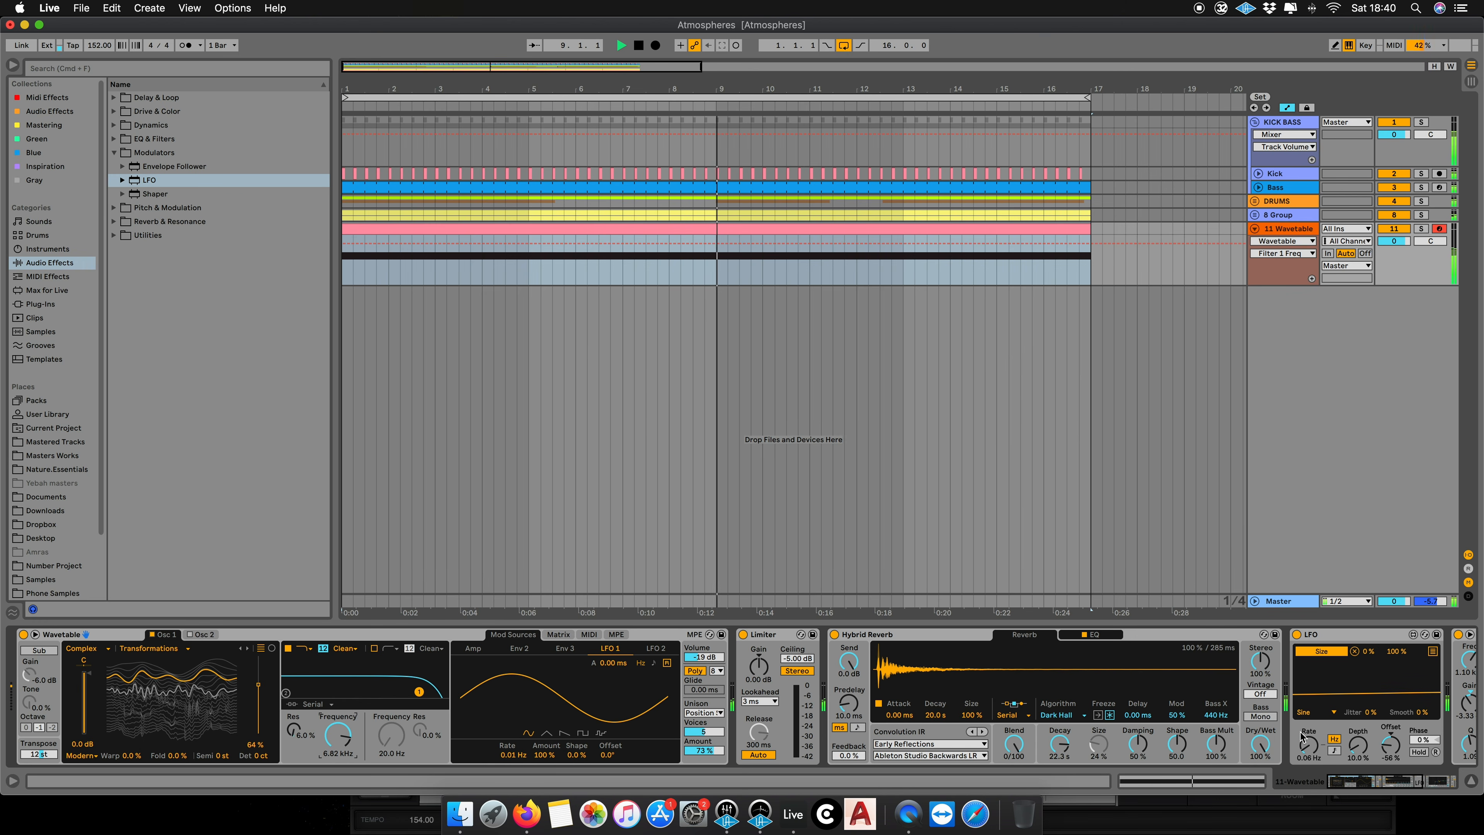
pyautogui.click(1359, 750)
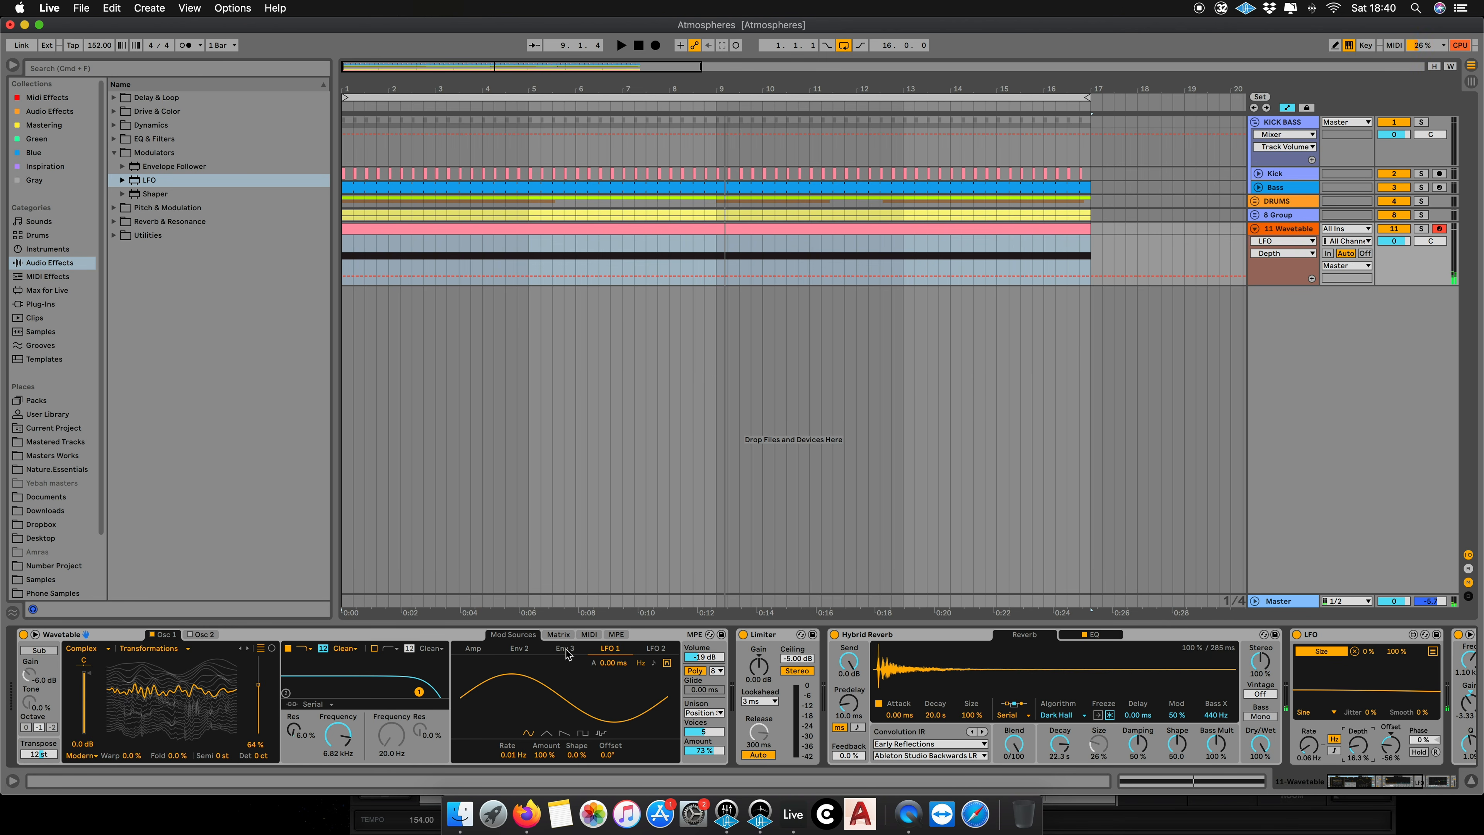
# Step: Set LFO 1's modulation of Filter 1 frequency to 45 in Wavetable's matrix, and set LFO 1's rate to 0.03 Hz
pyautogui.click(471, 649)
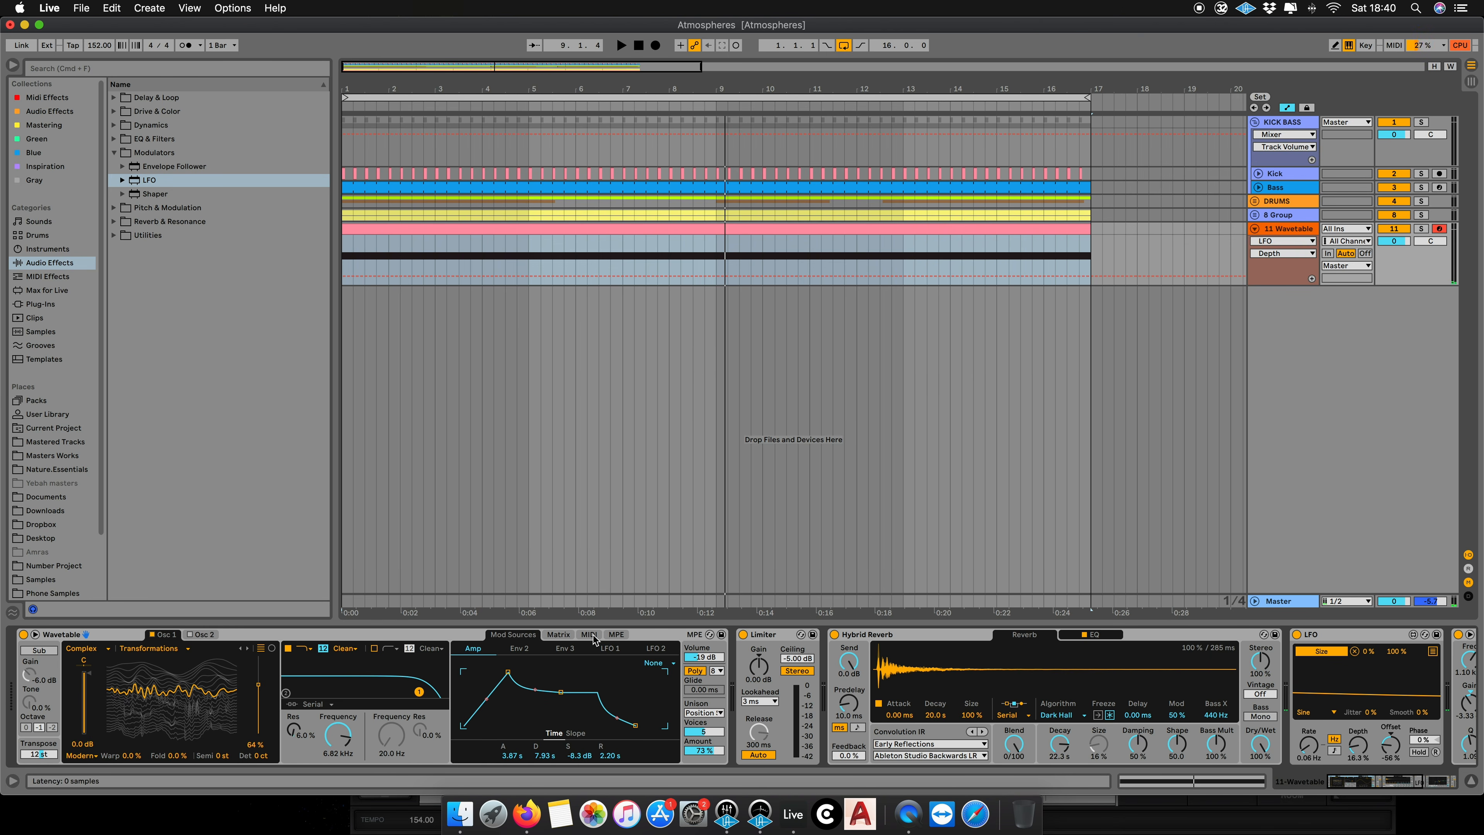
pyautogui.click(567, 635)
pyautogui.moveTo(618, 719); pyautogui.dragTo(620, 729)
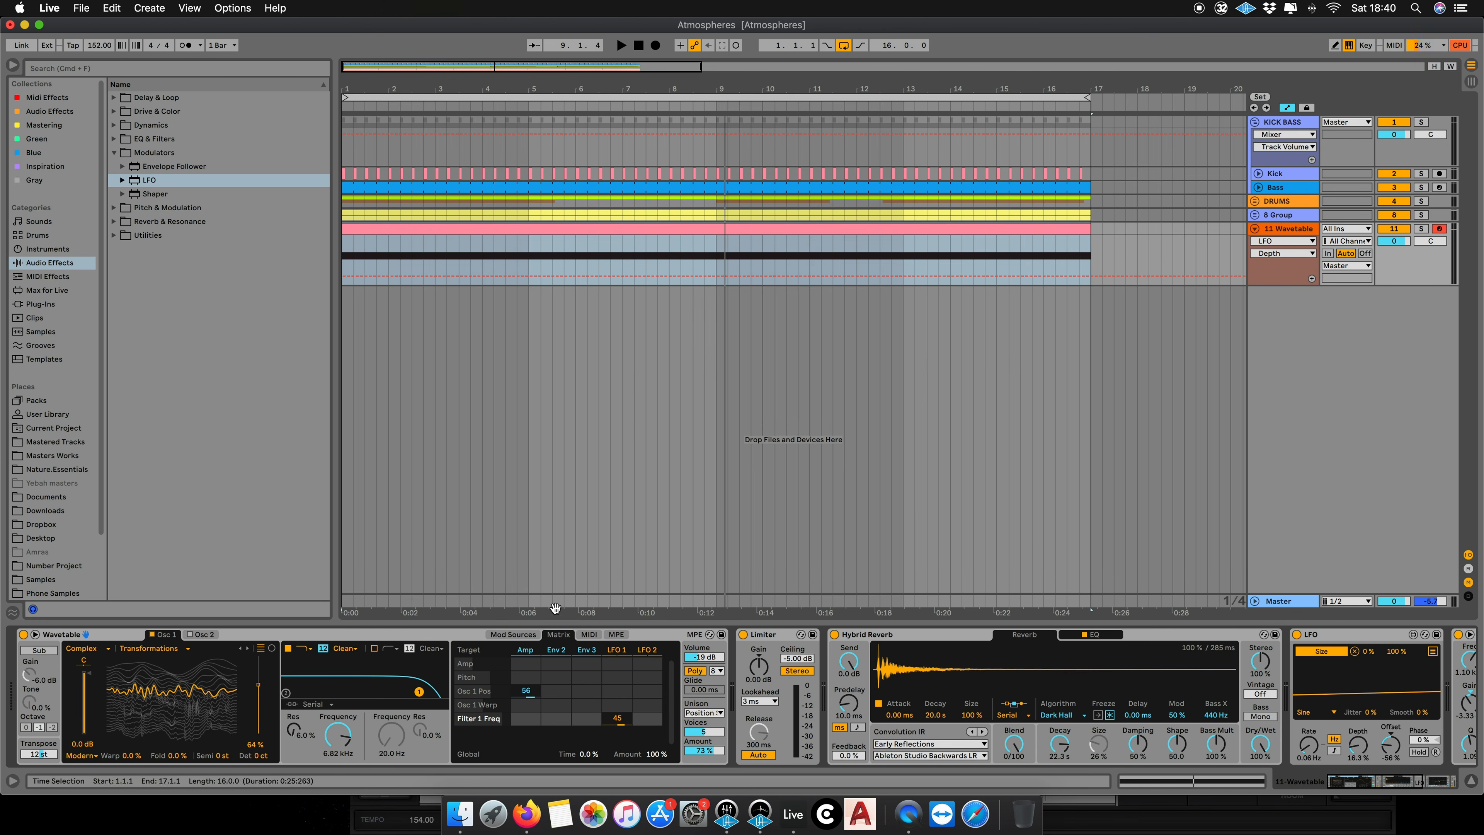
pyautogui.click(528, 635)
pyautogui.click(587, 635)
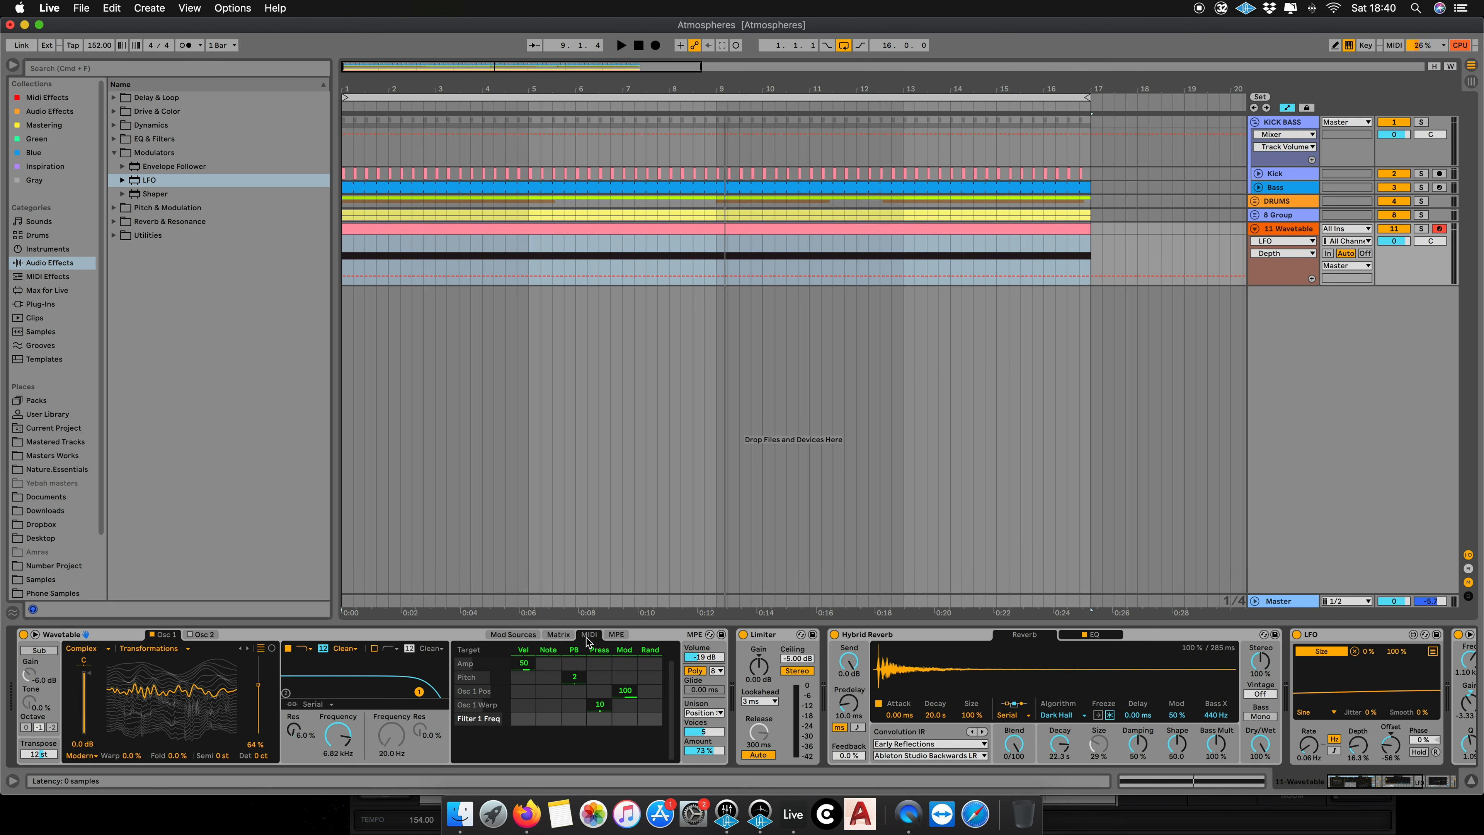
pyautogui.click(558, 635)
pyautogui.click(528, 636)
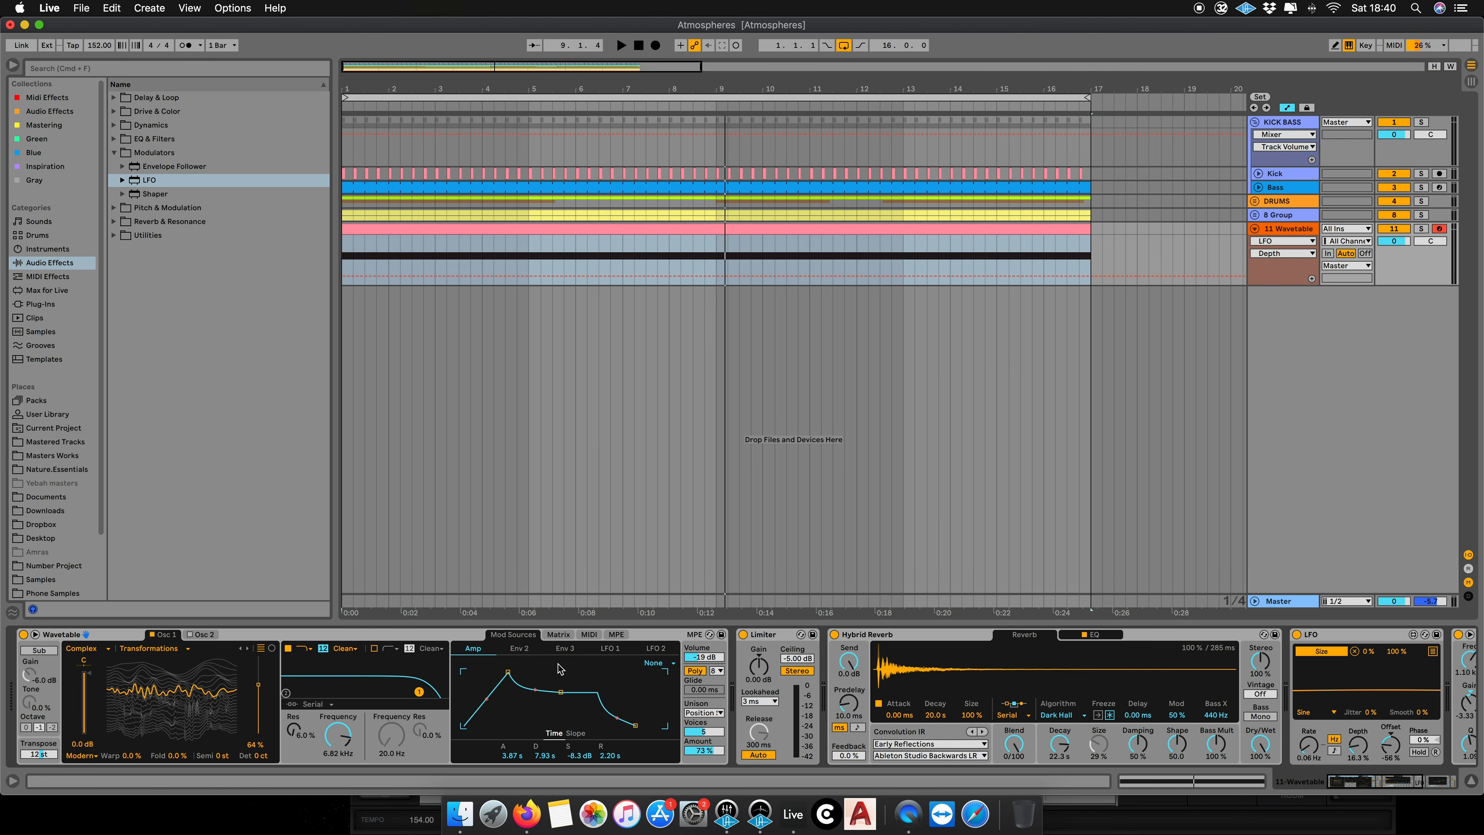
pyautogui.click(608, 649)
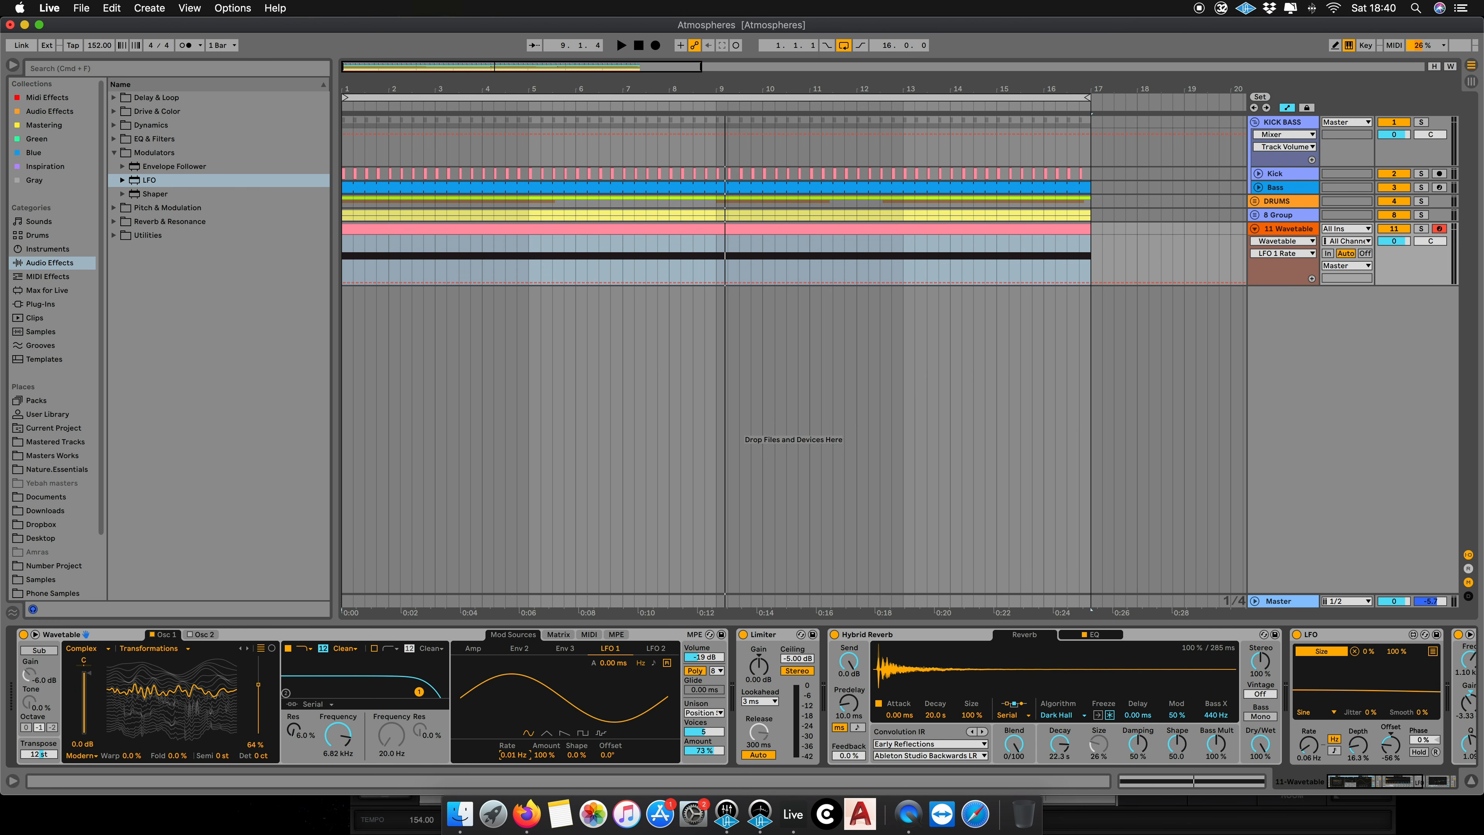
pyautogui.press('space')
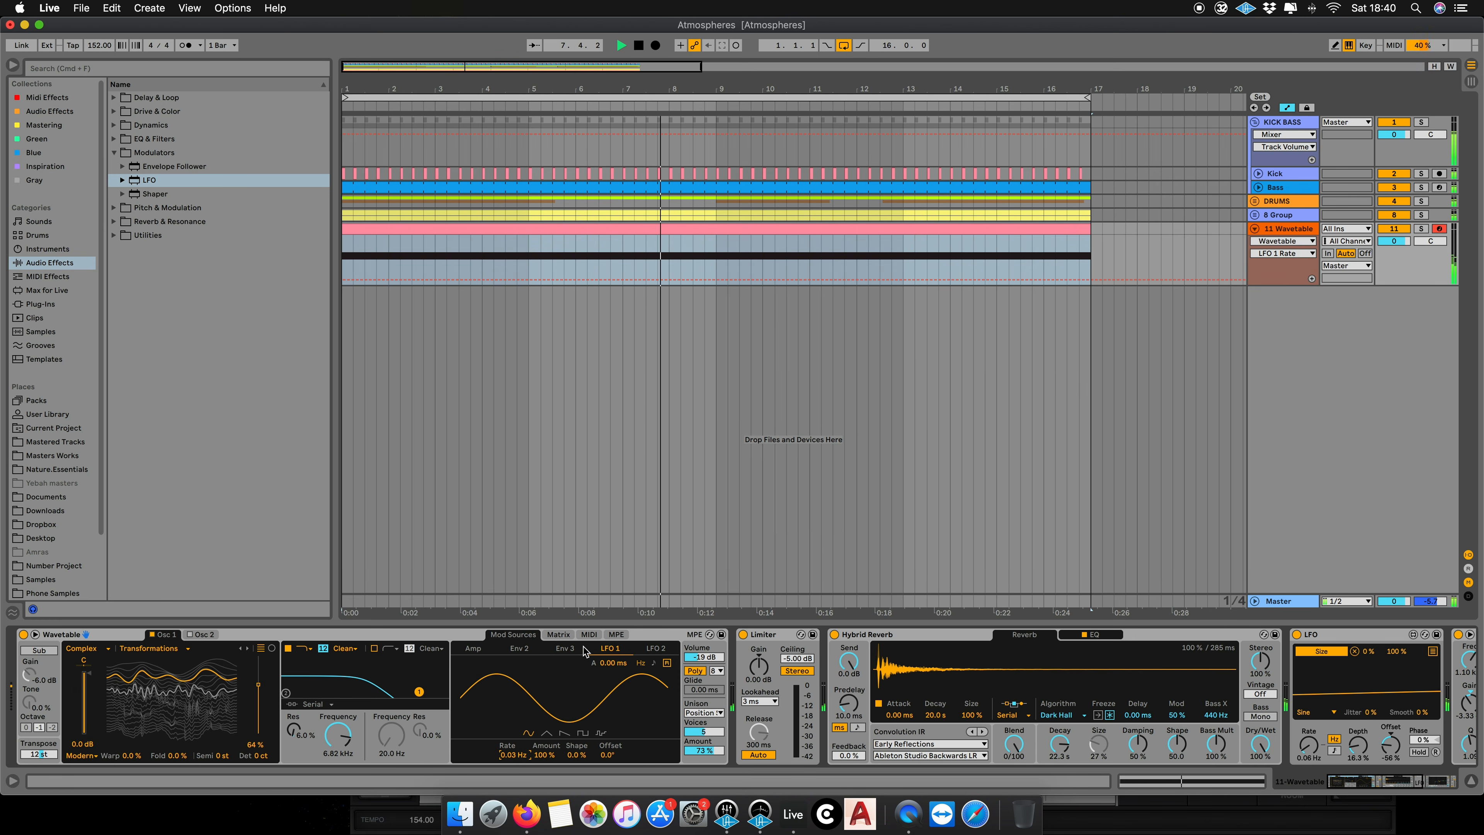
# Step: Set Wavetable's LFO 1 to a 20% amount and 0.12 Hz rate, and lower the Filter 1 frequency to 4.39 kHz
pyautogui.click(558, 634)
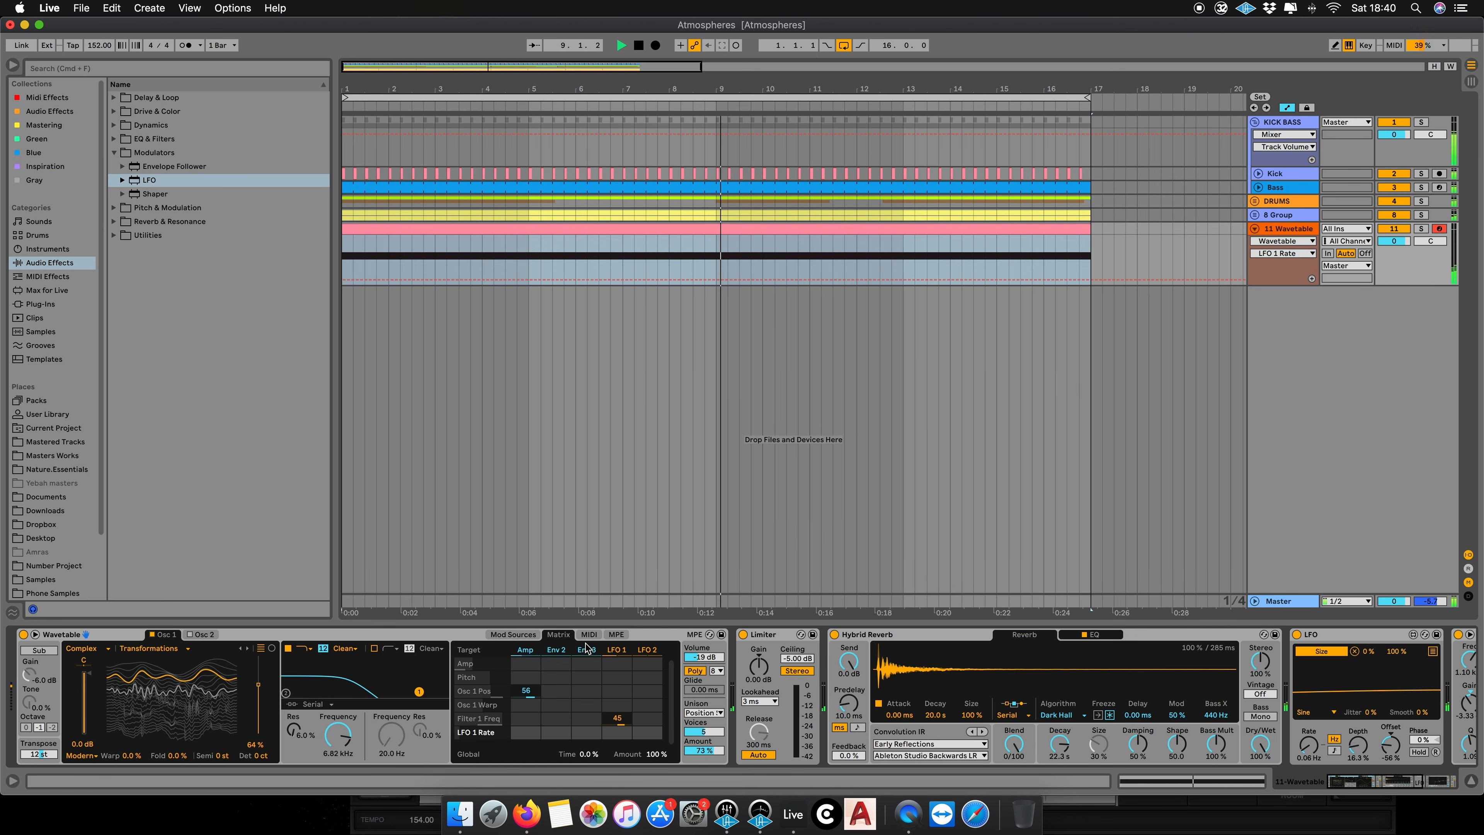
pyautogui.moveTo(617, 718); pyautogui.dragTo(618, 740)
pyautogui.click(513, 634)
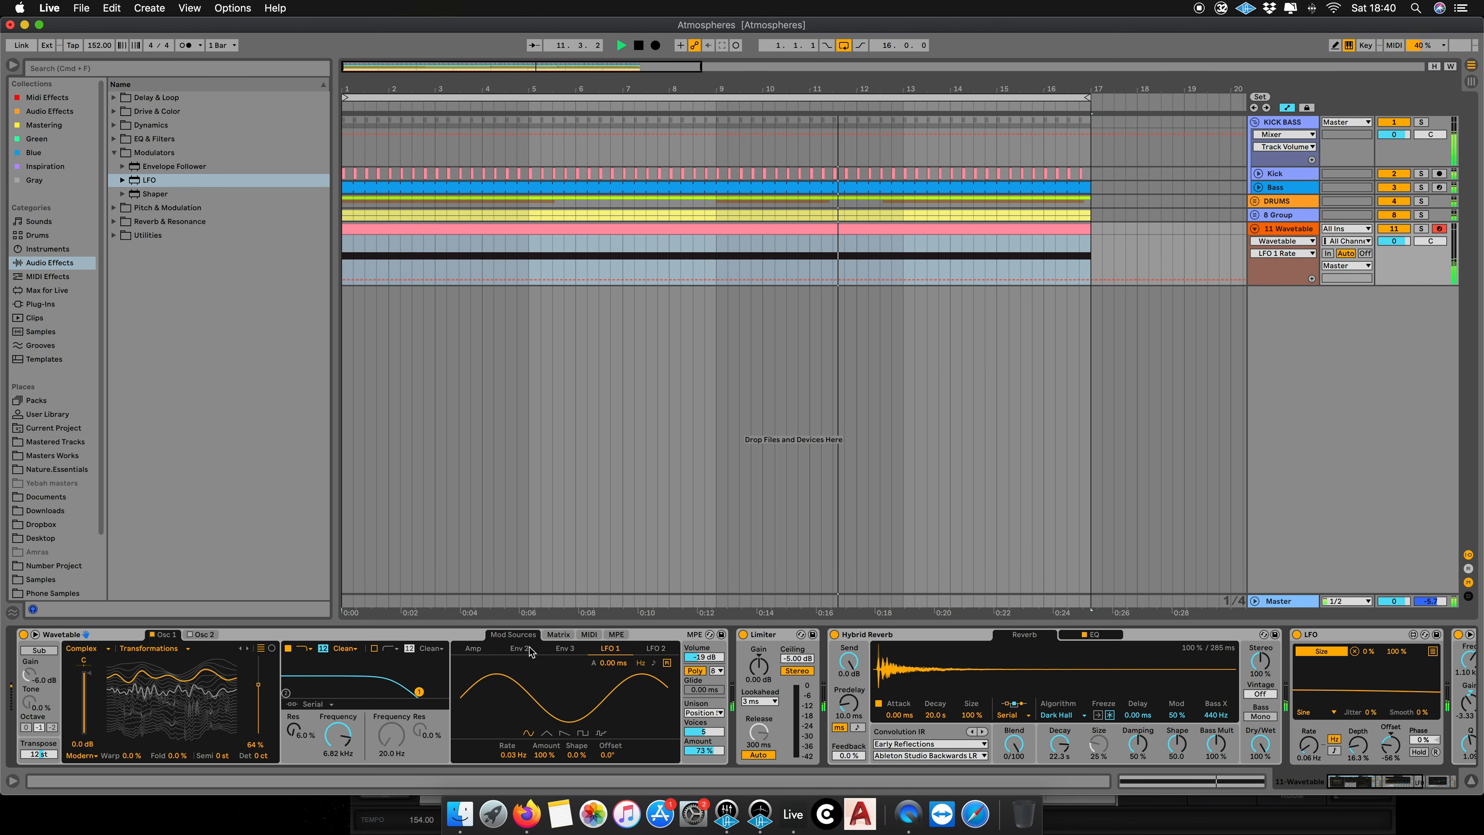
pyautogui.moveTo(514, 754); pyautogui.dragTo(544, 783)
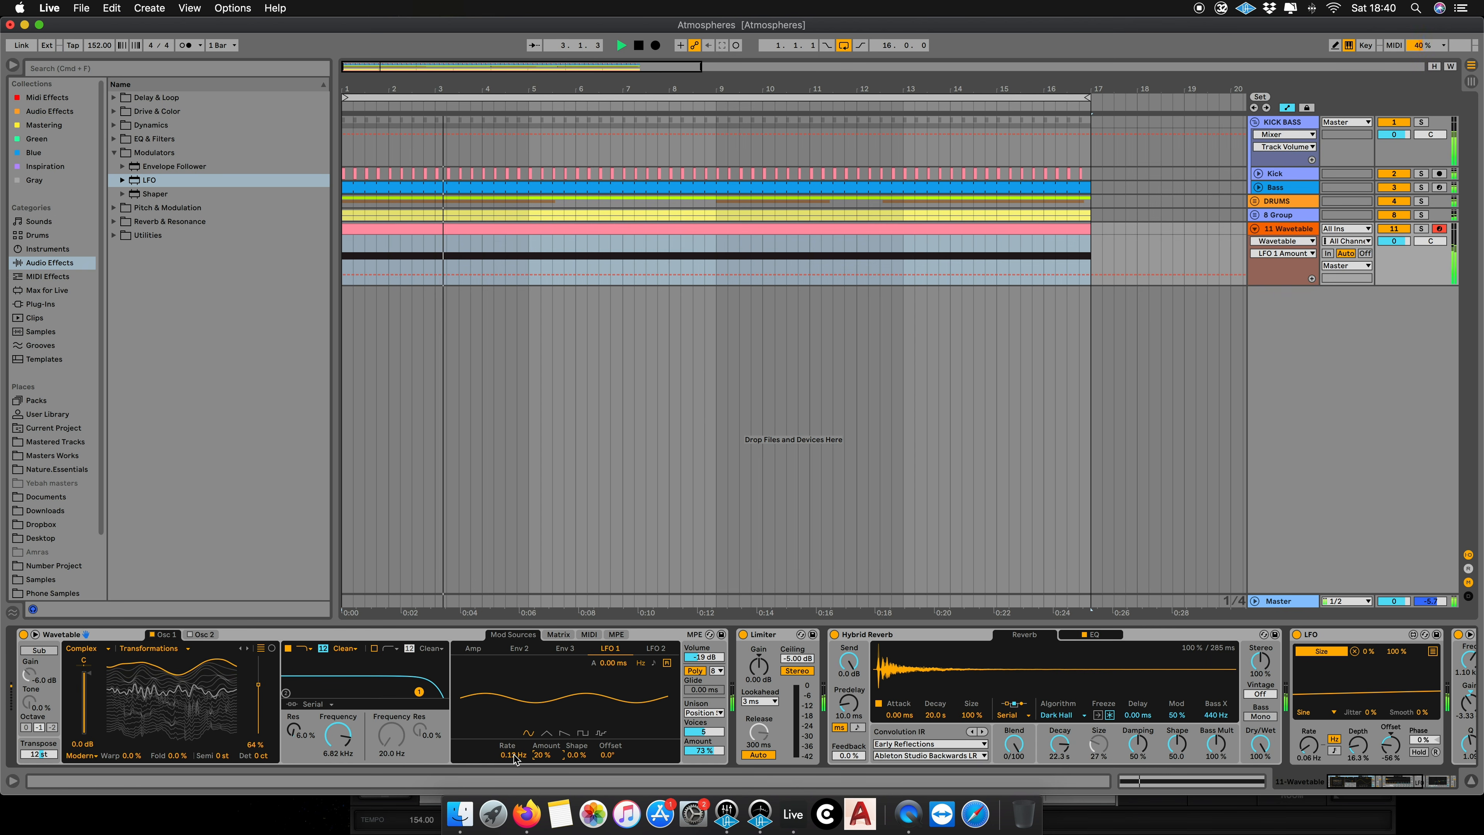
pyautogui.moveTo(338, 734); pyautogui.dragTo(337, 745)
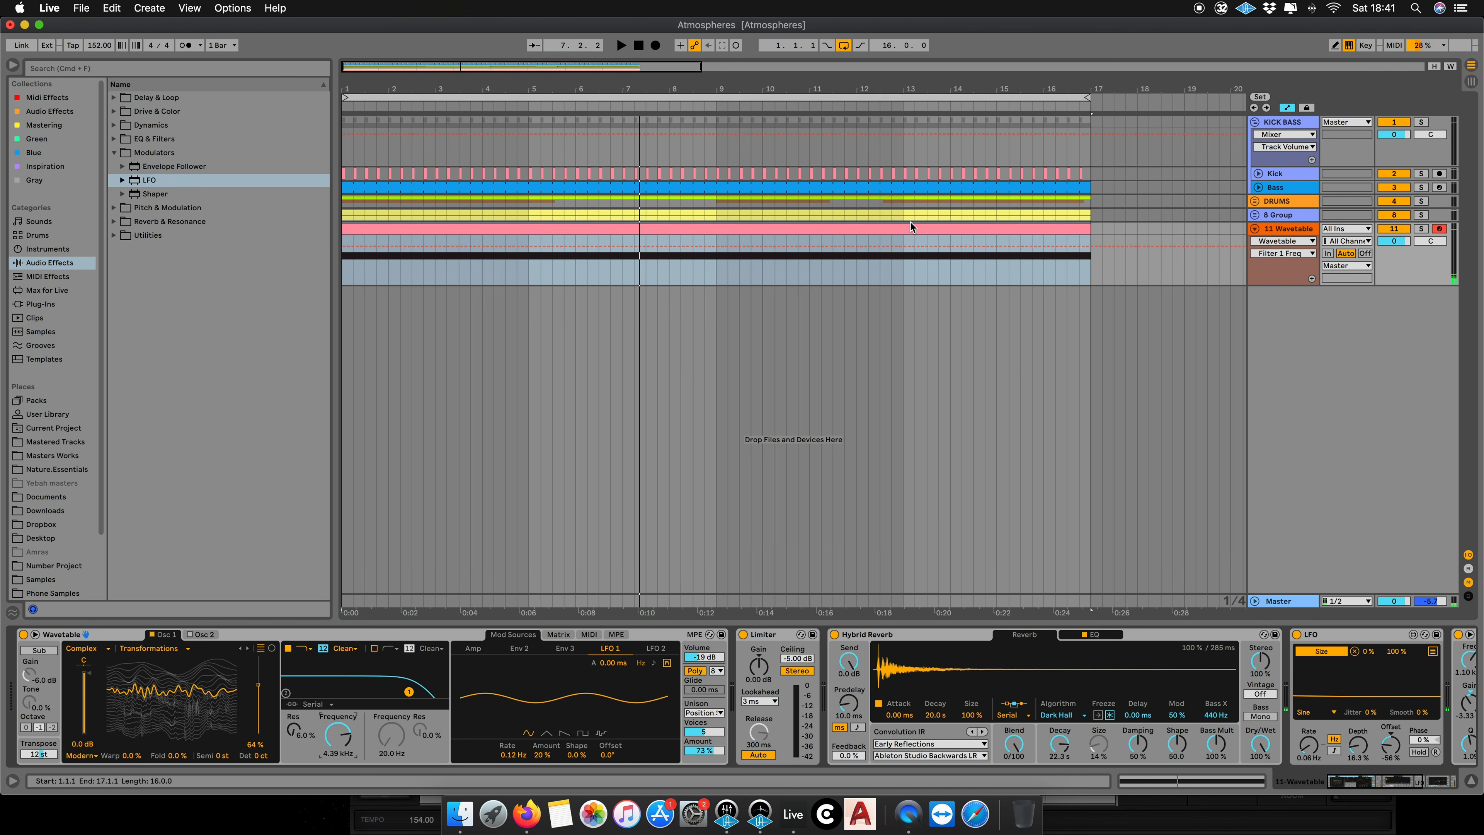
# Step: Switch Wavetable's voice mode to Mono and play the arrangement from the start of the clip
pyautogui.click(401, 233)
pyautogui.hscroll(1, 401, 238)
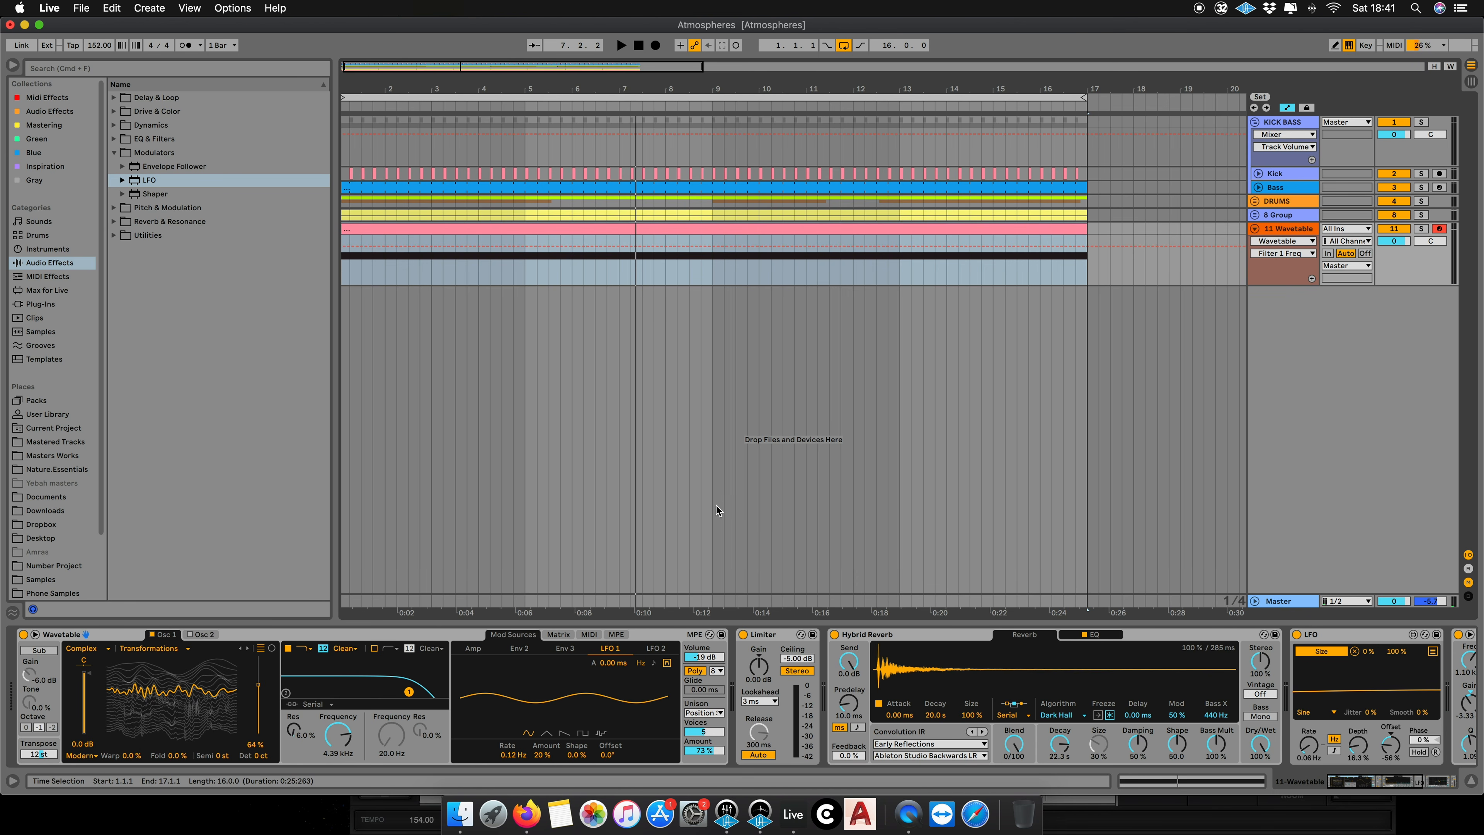
pyautogui.click(700, 673)
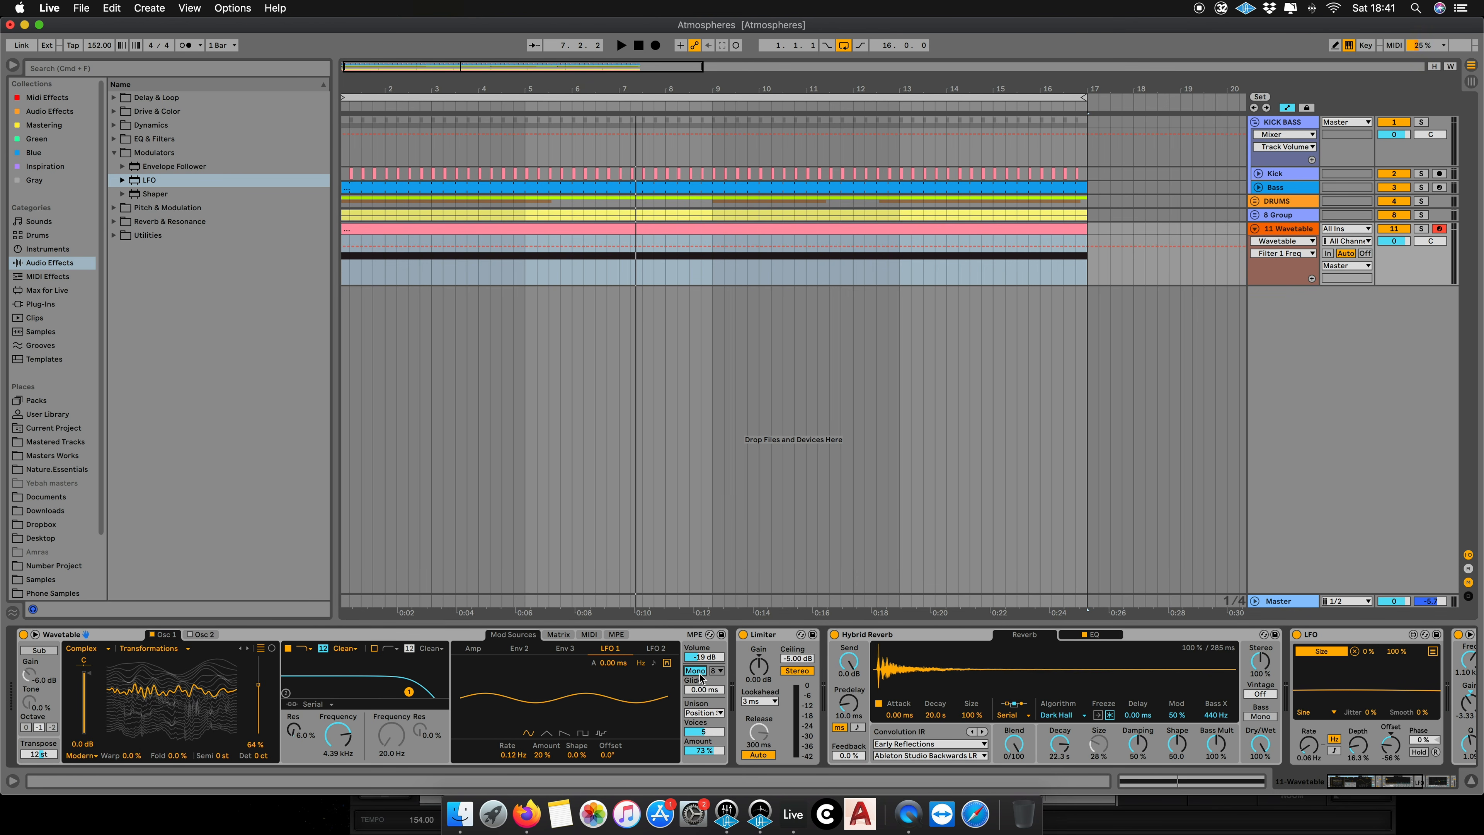
pyautogui.moveTo(521, 66); pyautogui.dragTo(519, 68)
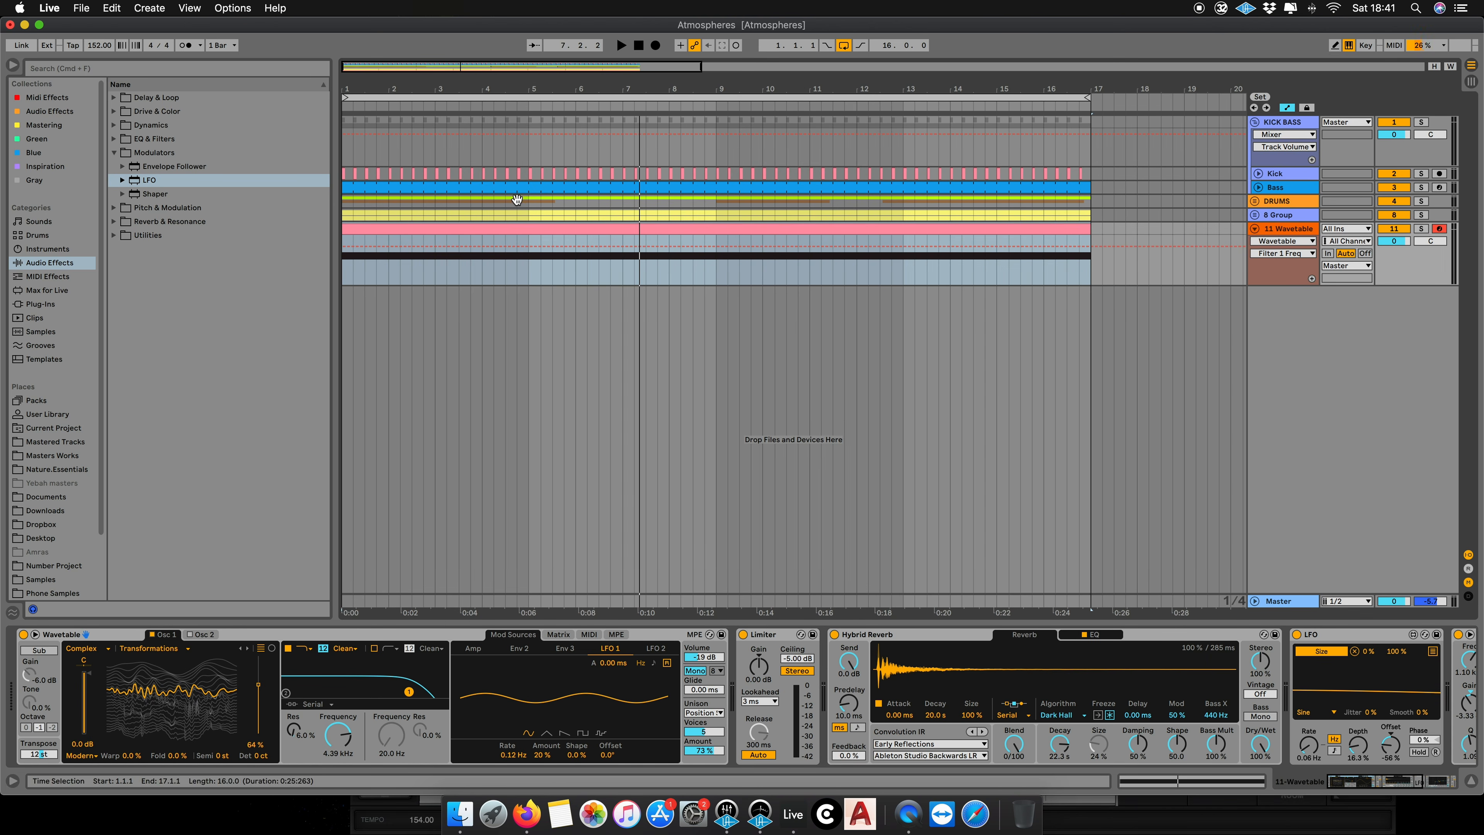
pyautogui.press('space')
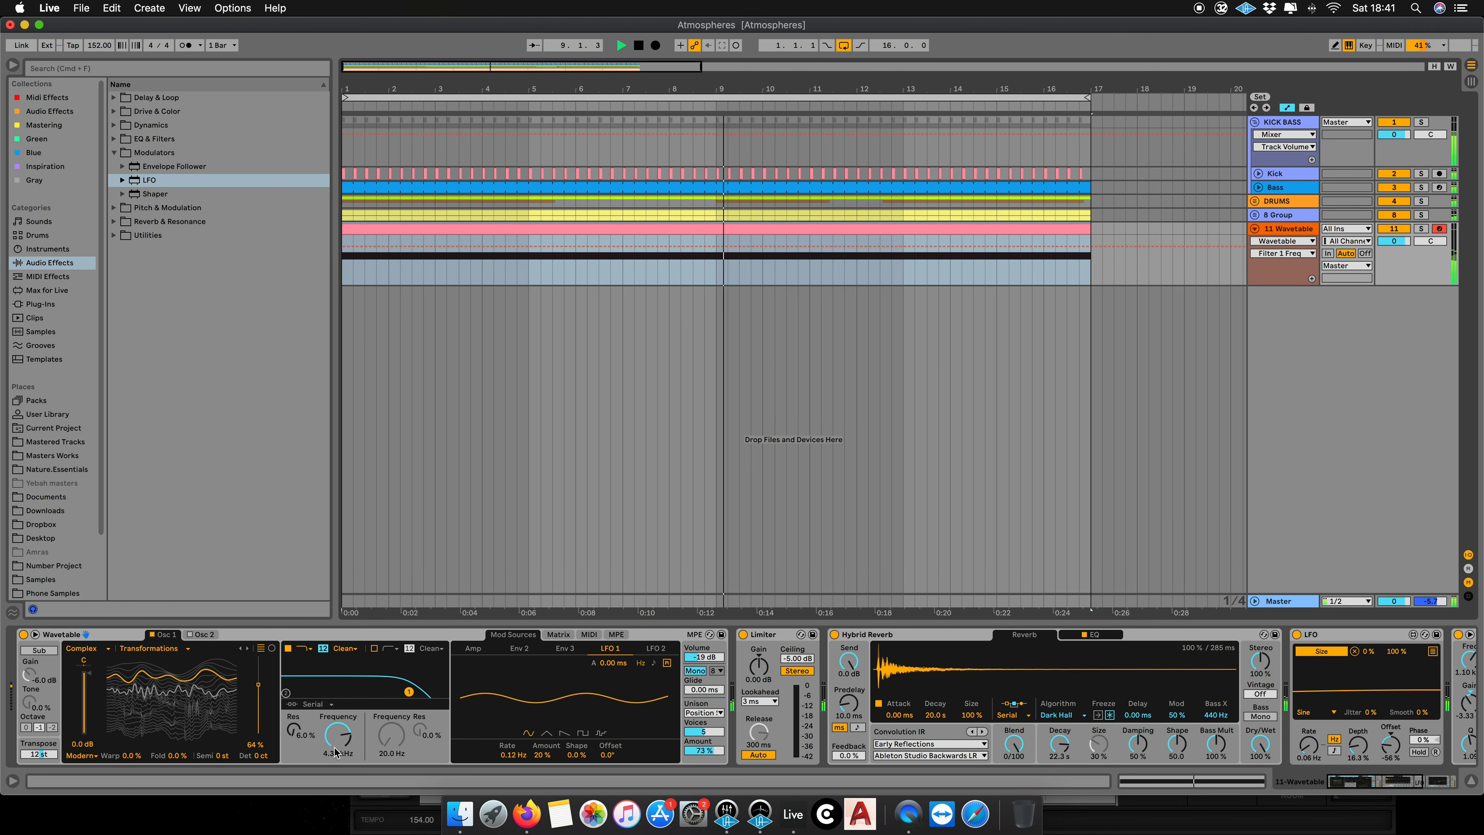
# Step: Set Wavetable's Filter 1 resonance to 17% and frequency to 2.27 kHz, and raise the reverb-size LFO's depth to 22.6%
pyautogui.moveTo(314, 737)
pyautogui.mouseDown()
pyautogui.moveTo(314, 725)
pyautogui.moveTo(338, 753)
pyautogui.mouseUp()
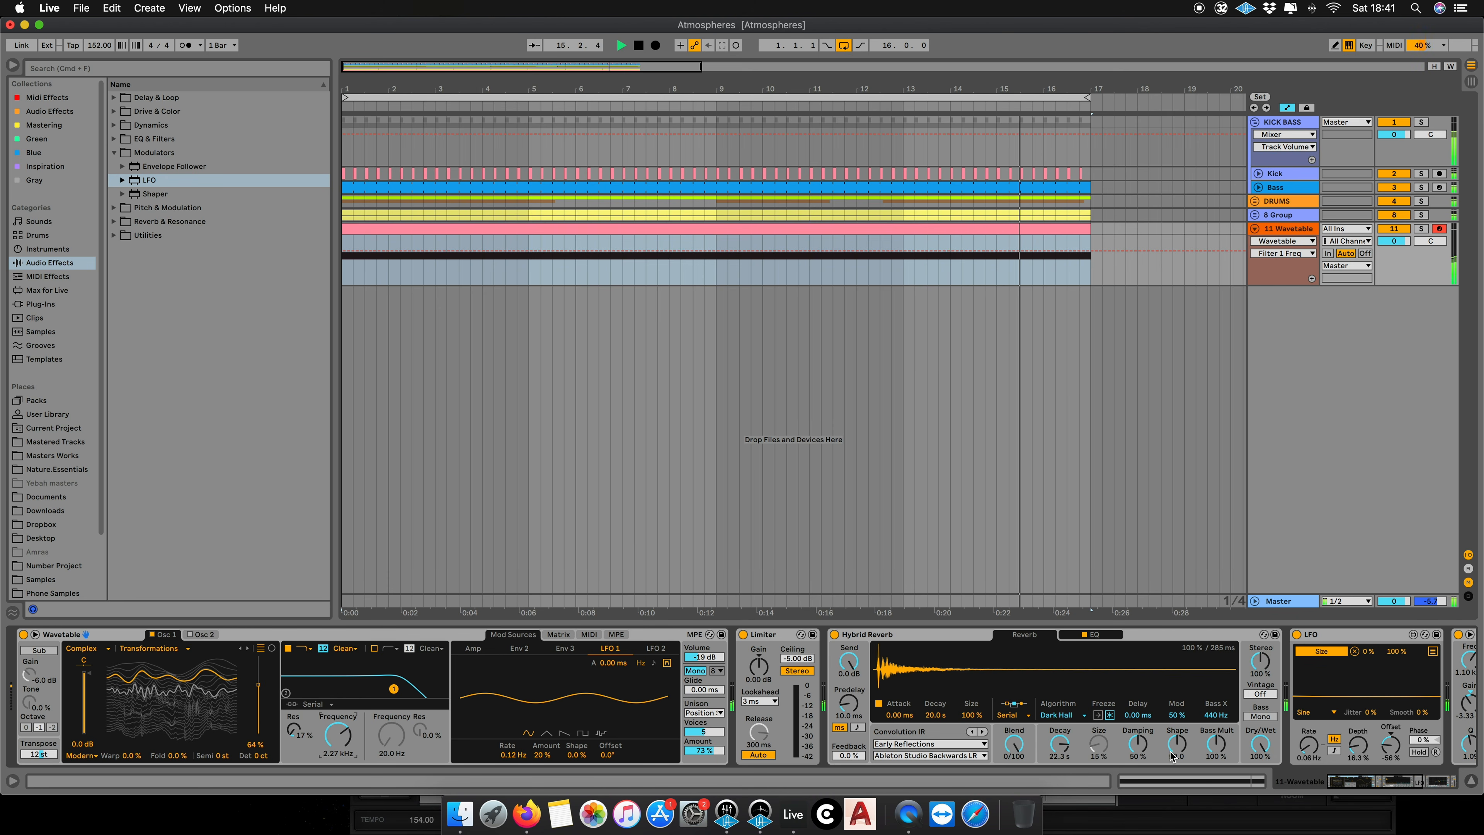
pyautogui.moveTo(1357, 753); pyautogui.dragTo(1356, 743)
pyautogui.click(1309, 745)
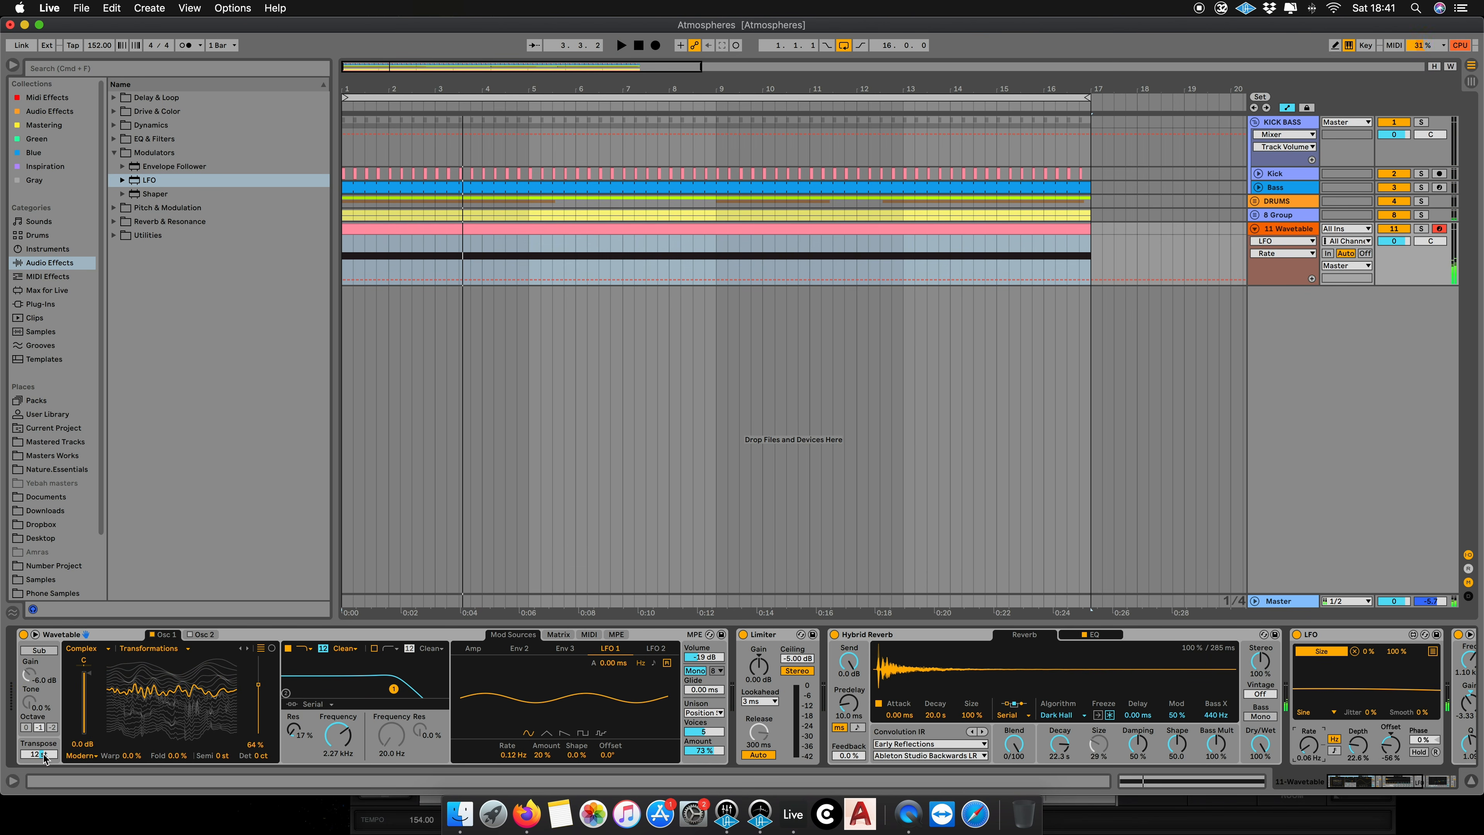
# Step: Set Wavetable's transpose to -12 st and play the arrangement
pyautogui.moveTo(45, 754); pyautogui.dragTo(46, 775)
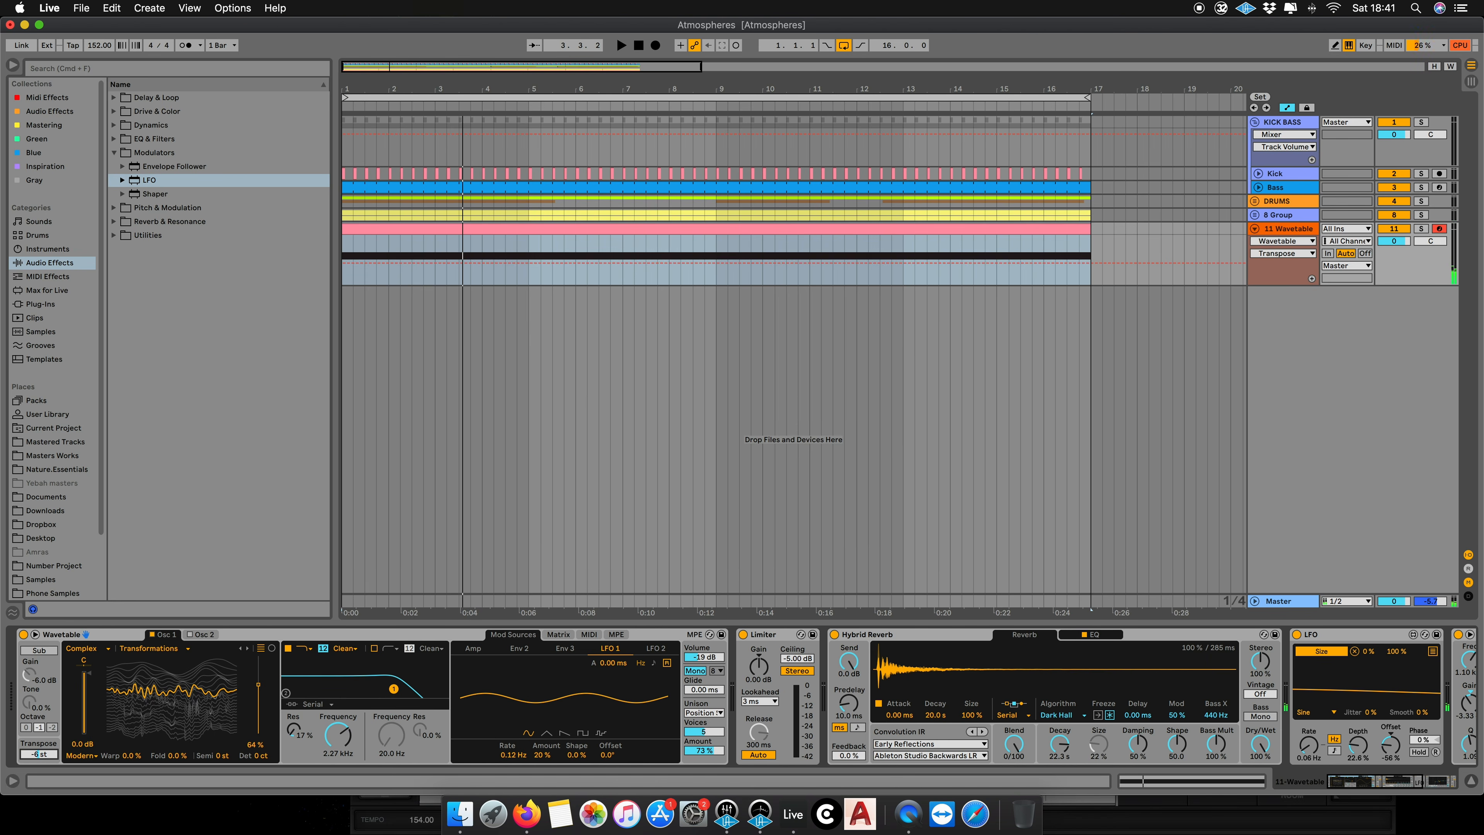
pyautogui.press('space')
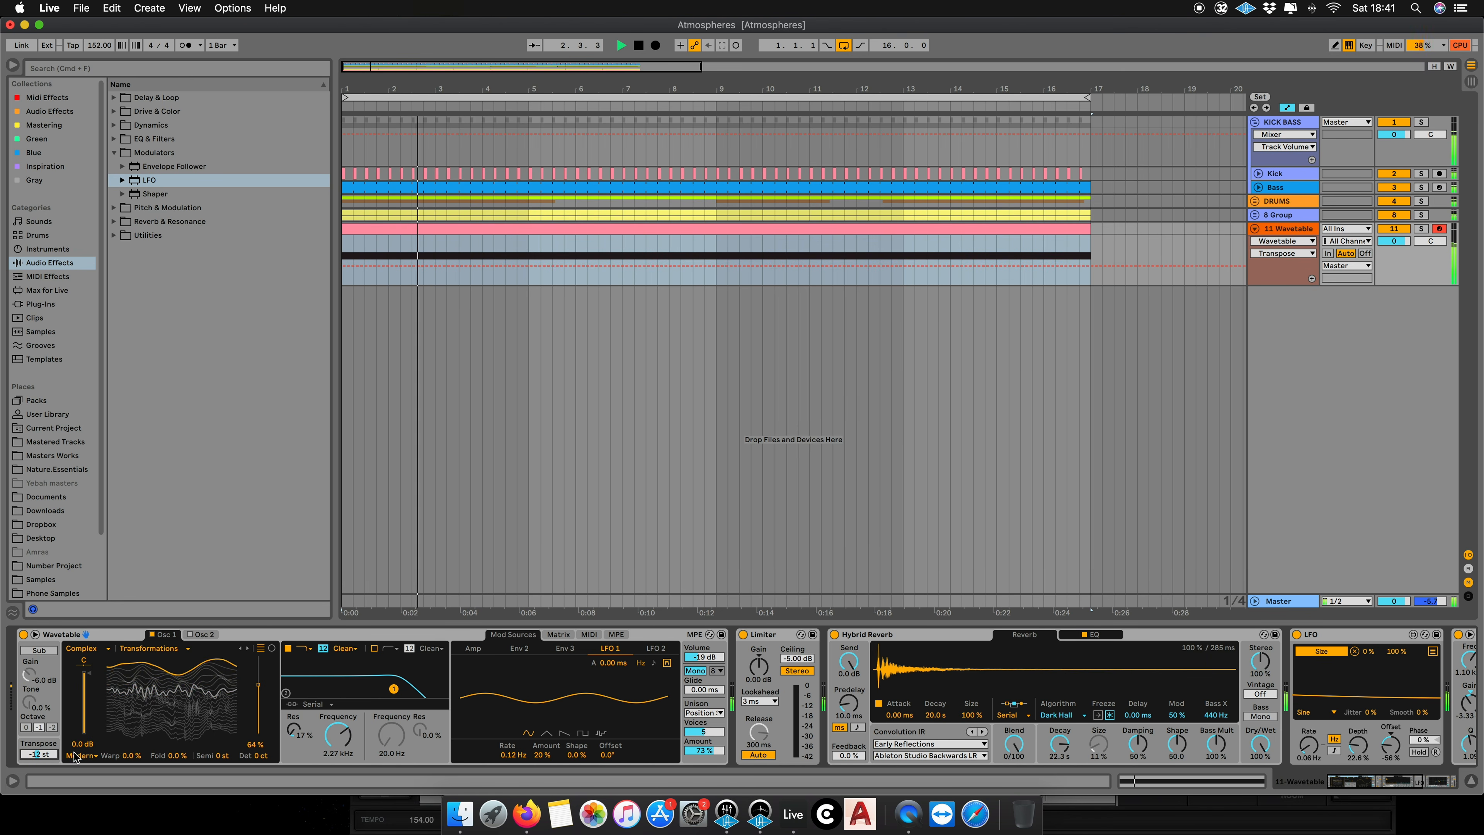
# Step: Set the selected EQ Eight band to 1.16 kHz and -4.59 dB, and lower the reverb-size LFO's rate to 0.02 Hz
pyautogui.hscroll(10, 1104, 705)
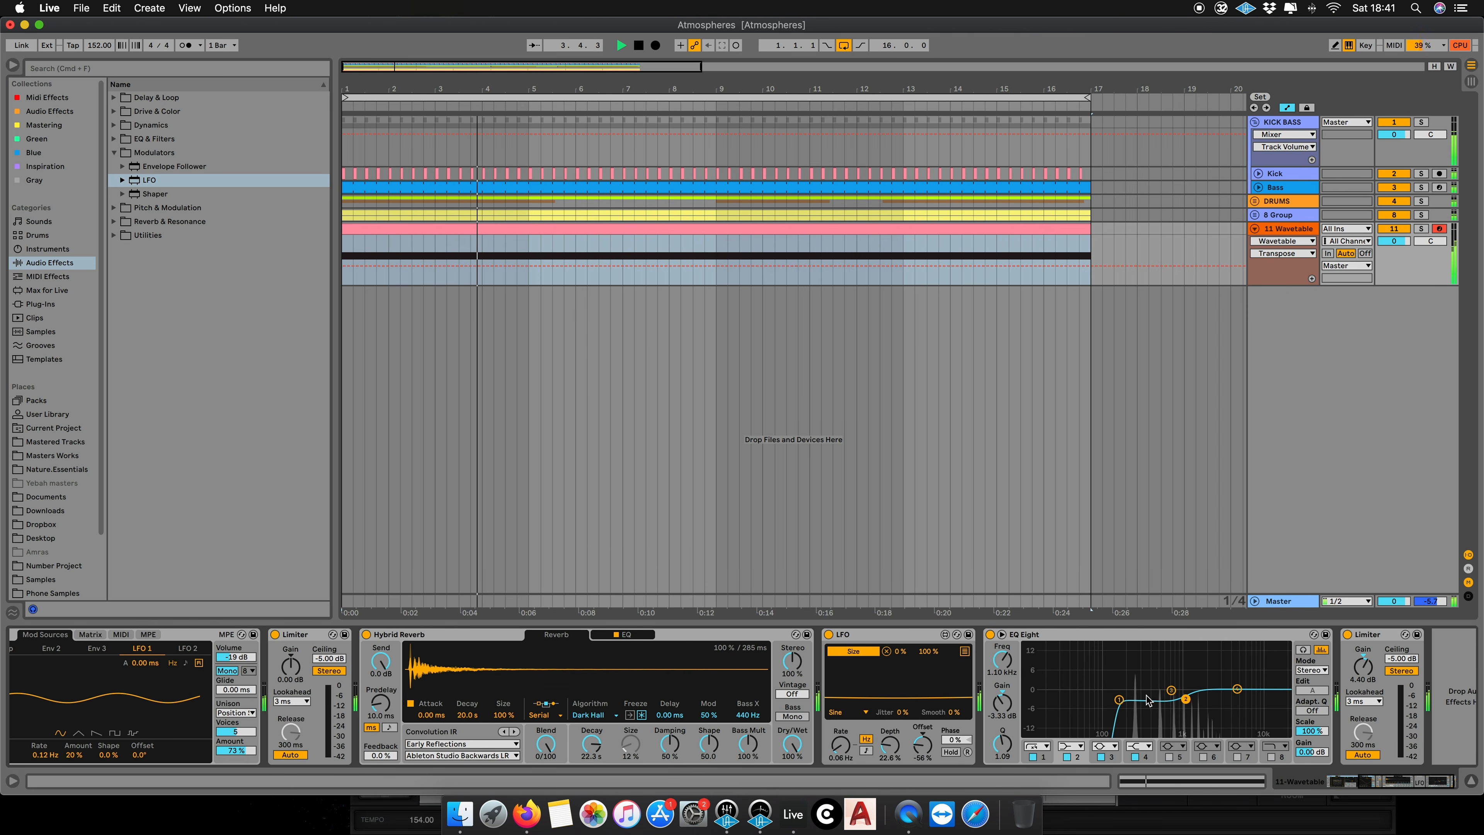
pyautogui.moveTo(1187, 701)
pyautogui.mouseDown()
pyautogui.moveTo(1116, 699)
pyautogui.moveTo(1199, 703)
pyautogui.moveTo(1187, 702)
pyautogui.mouseUp()
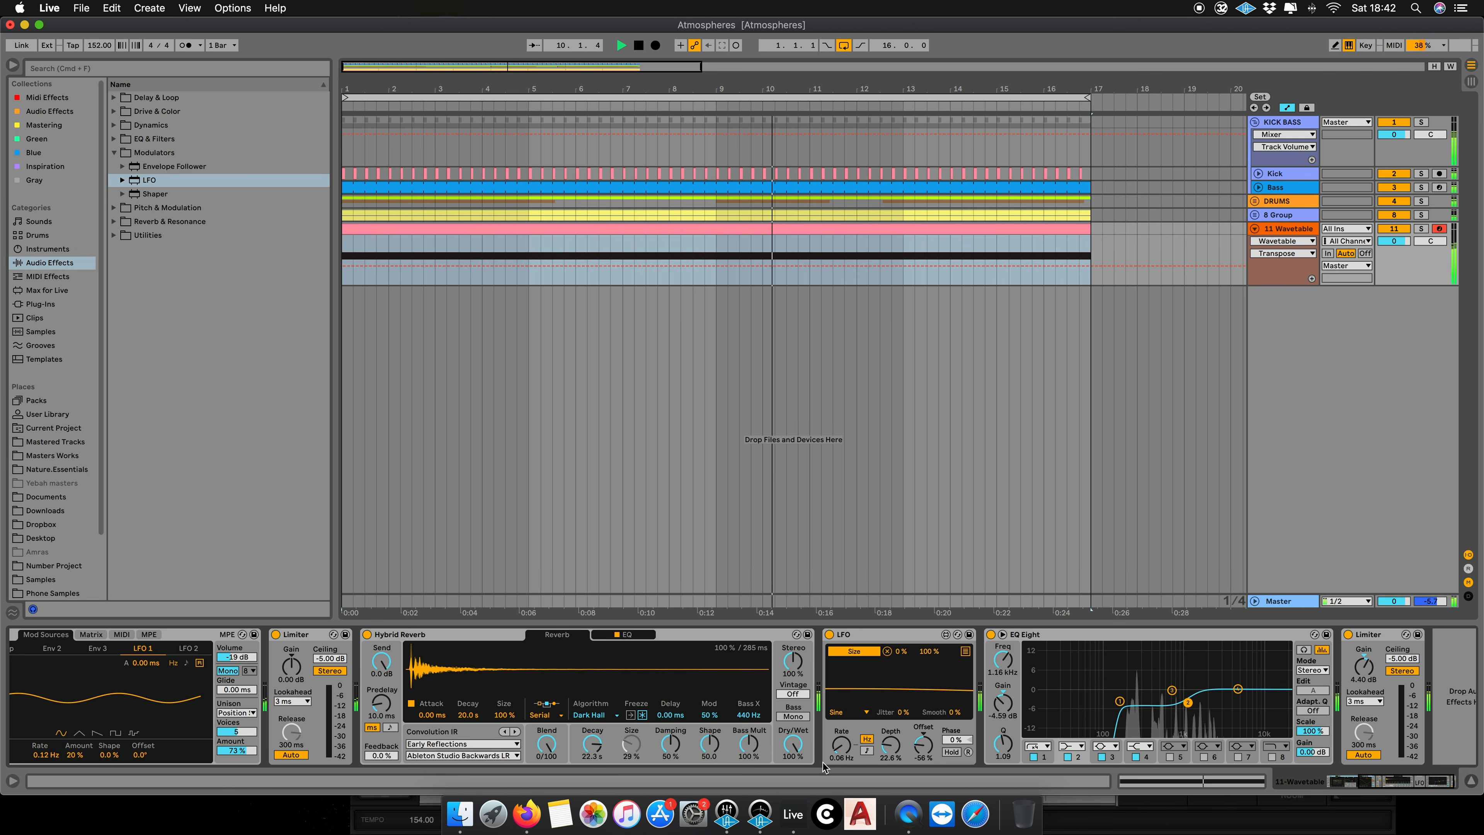
pyautogui.moveTo(852, 754); pyautogui.dragTo(852, 767)
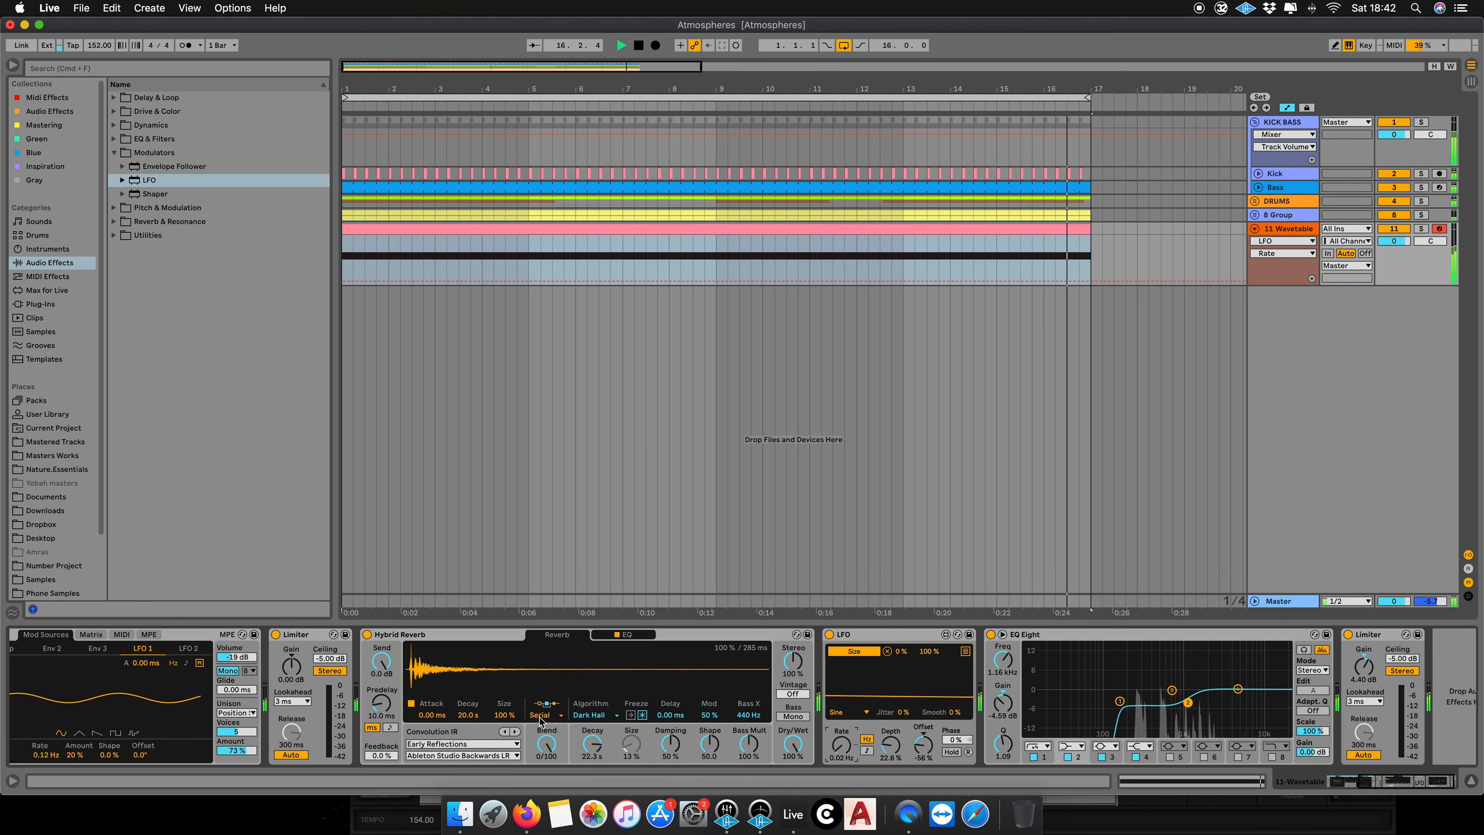
# Step: Lower Wavetable's volume to -24 dB and set its unison amount to 29%, with the modulation matrix shown
pyautogui.hscroll(-10, 467, 707)
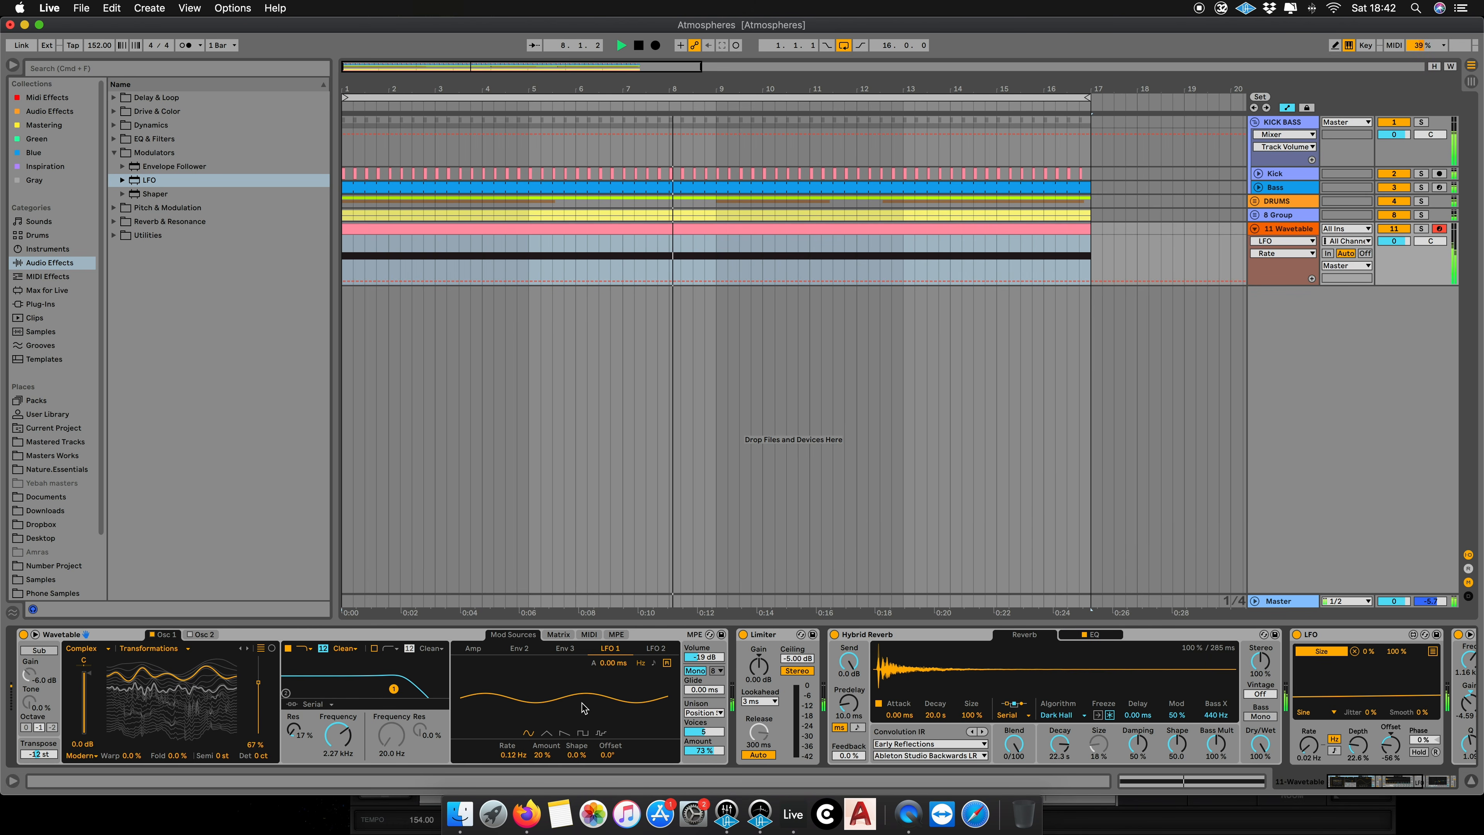
pyautogui.moveTo(704, 656); pyautogui.dragTo(704, 671)
pyautogui.click(558, 634)
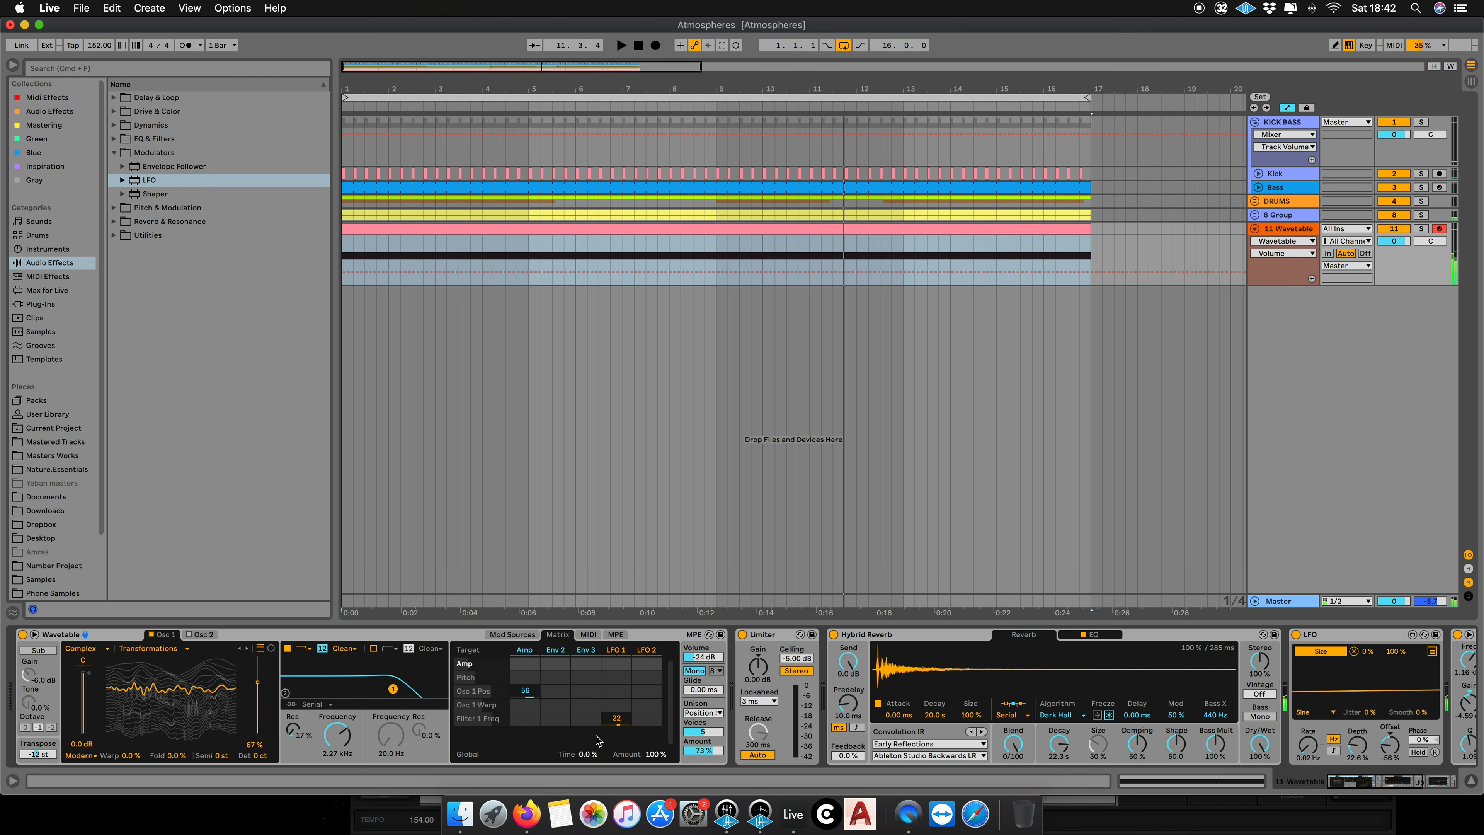
pyautogui.moveTo(712, 753); pyautogui.dragTo(718, 765)
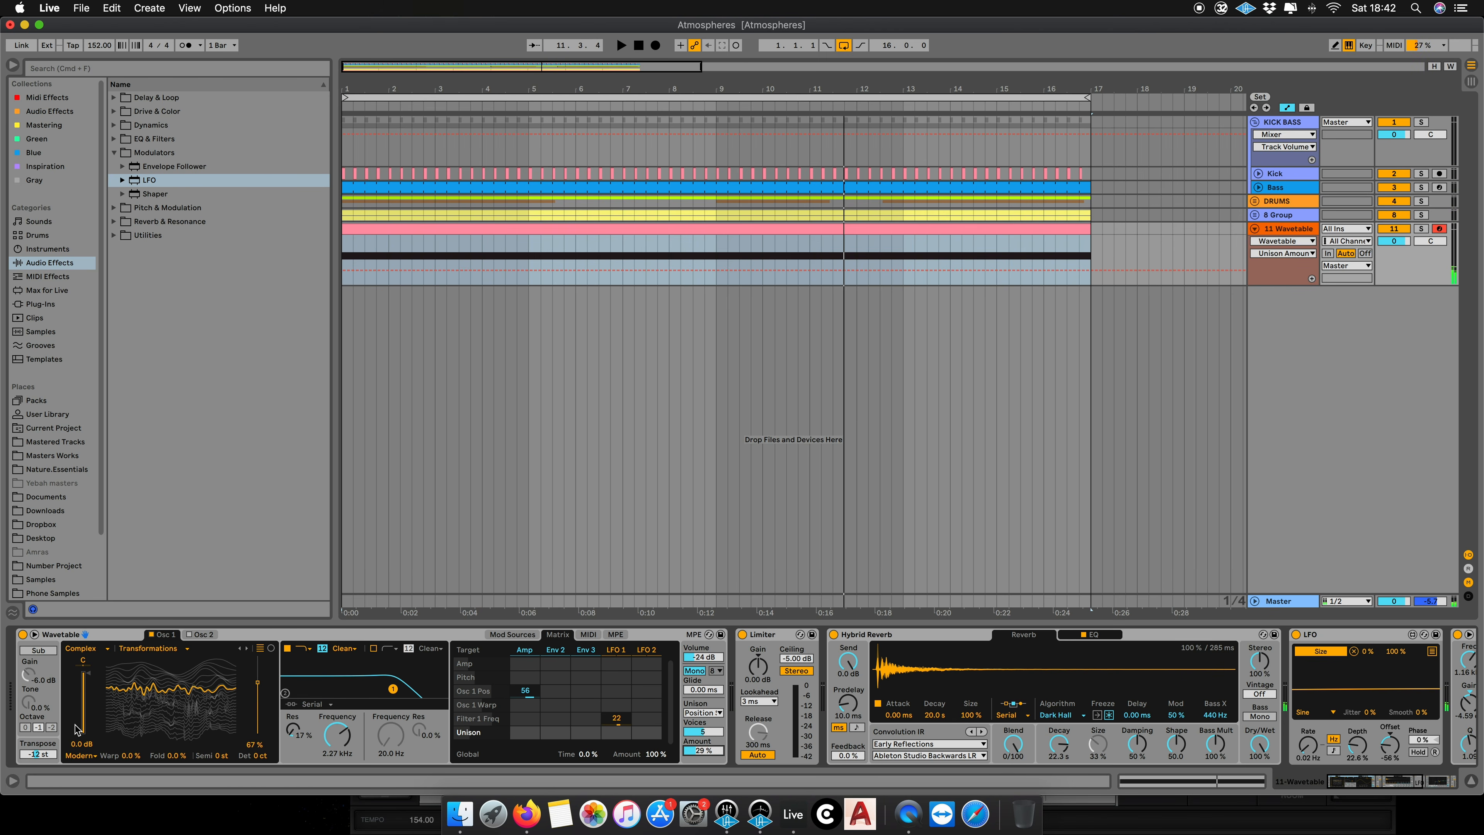
# Step: Set Wavetable's transpose to -23 st while playing the arrangement from the start
pyautogui.moveTo(42, 756)
pyautogui.mouseDown()
pyautogui.moveTo(42, 728)
pyautogui.moveTo(47, 766)
pyautogui.mouseUp()
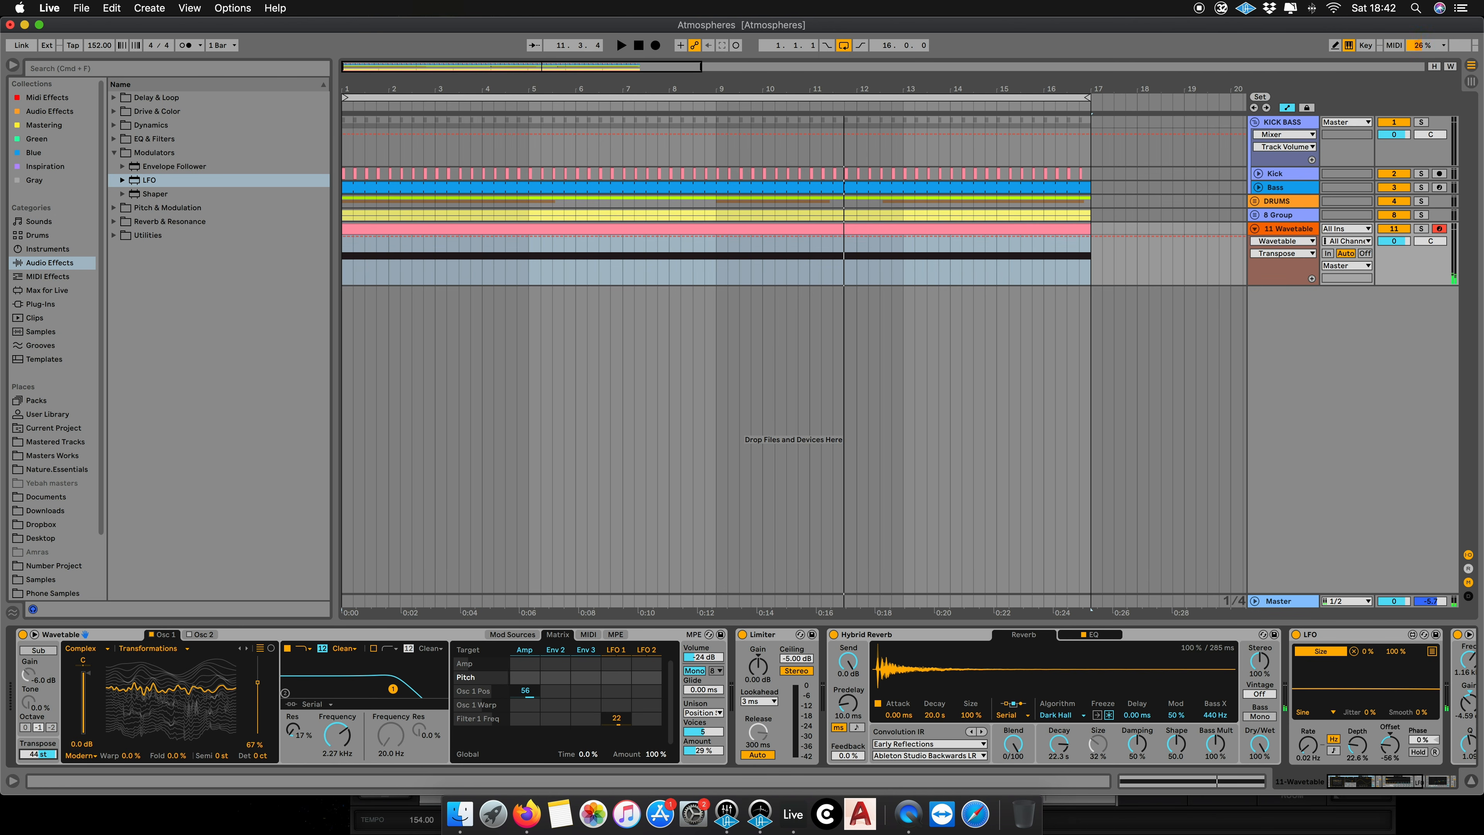
pyautogui.press('space')
pyautogui.moveTo(41, 755); pyautogui.dragTo(40, 786)
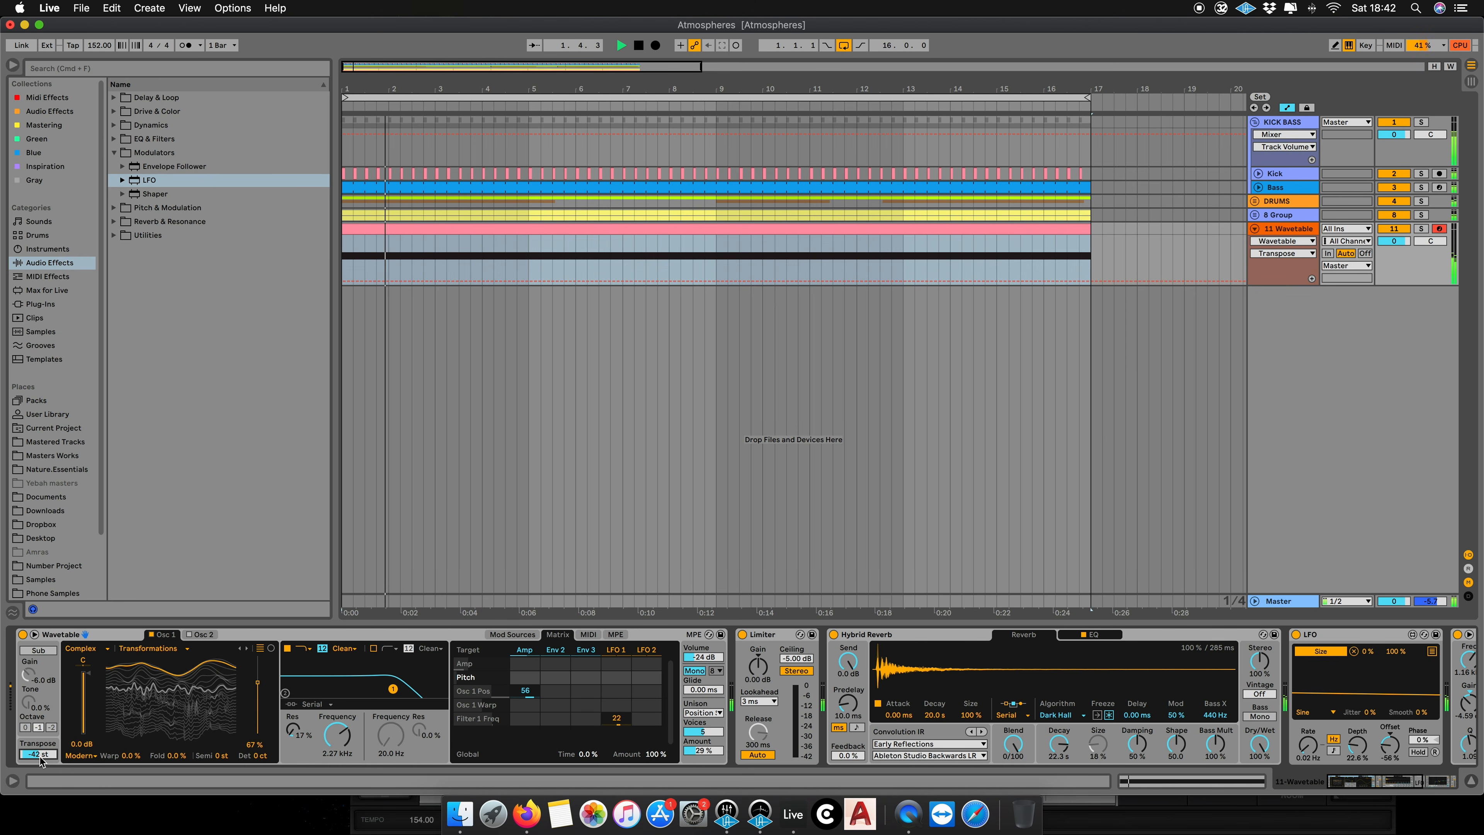
pyautogui.moveTo(40, 757); pyautogui.dragTo(40, 747)
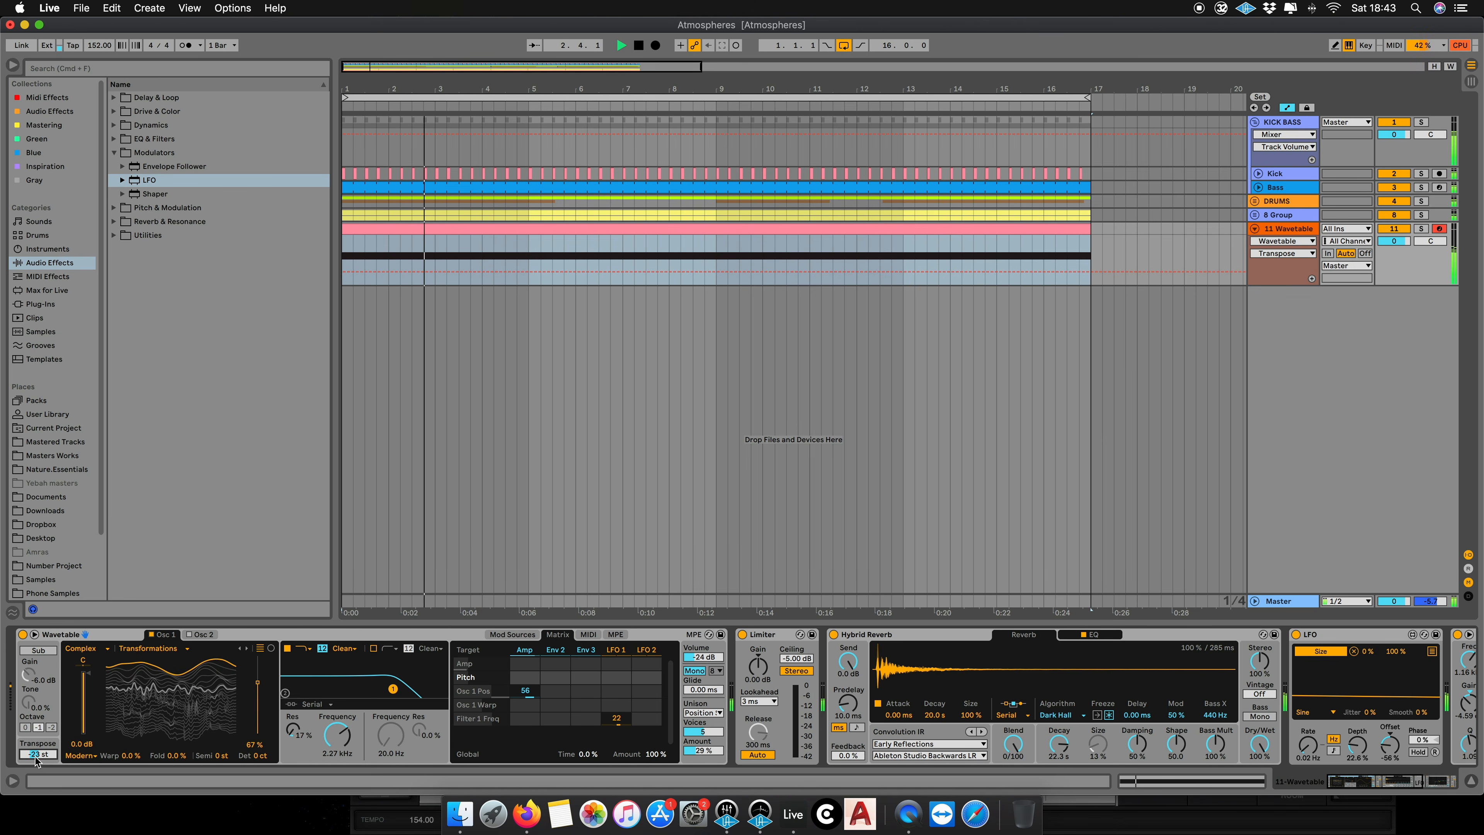
# Step: Solo the Wavetable track, audition it from the start, and return to the full mix
pyautogui.click(1421, 230)
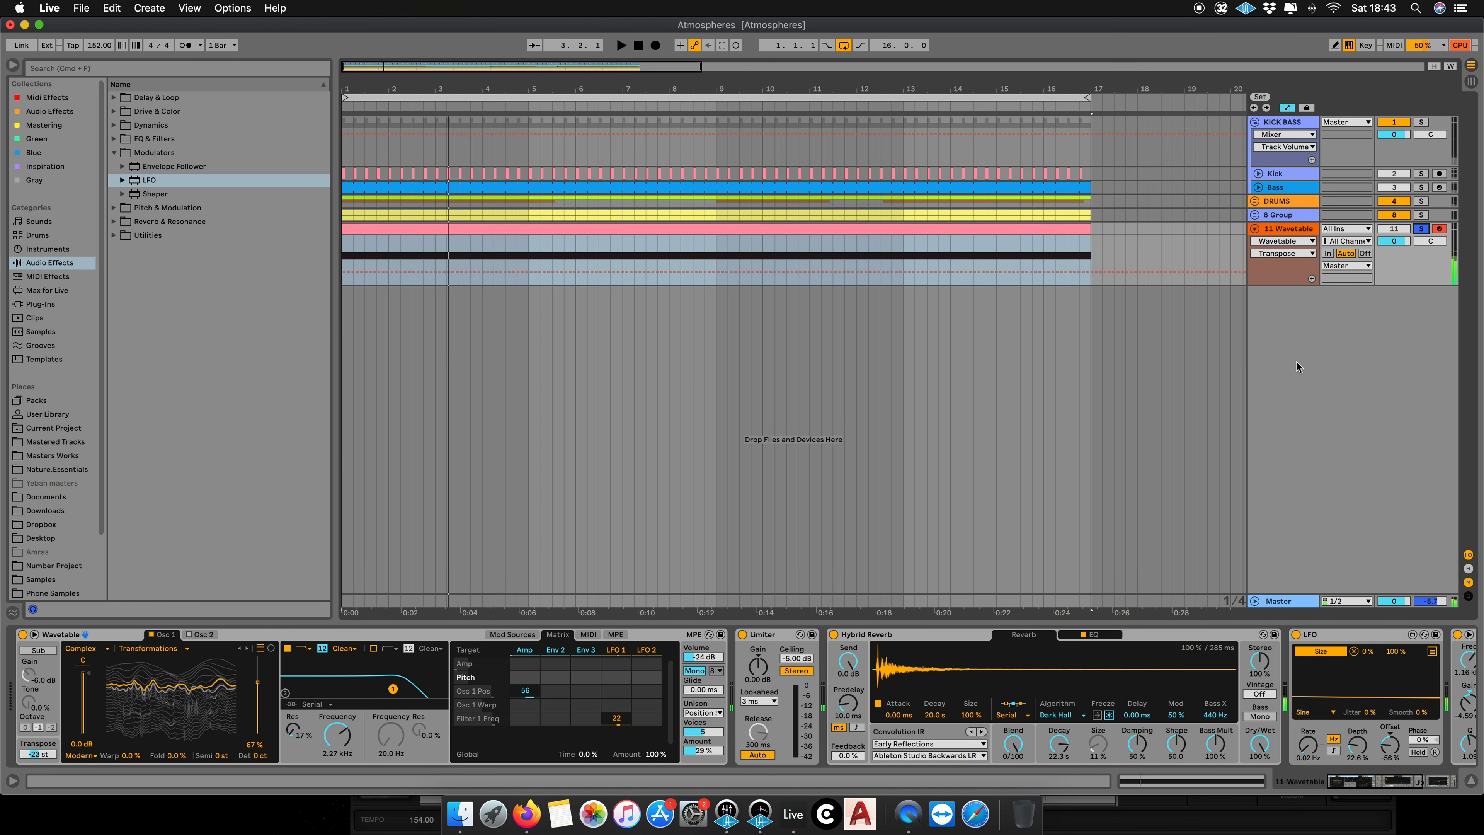
pyautogui.press('space')
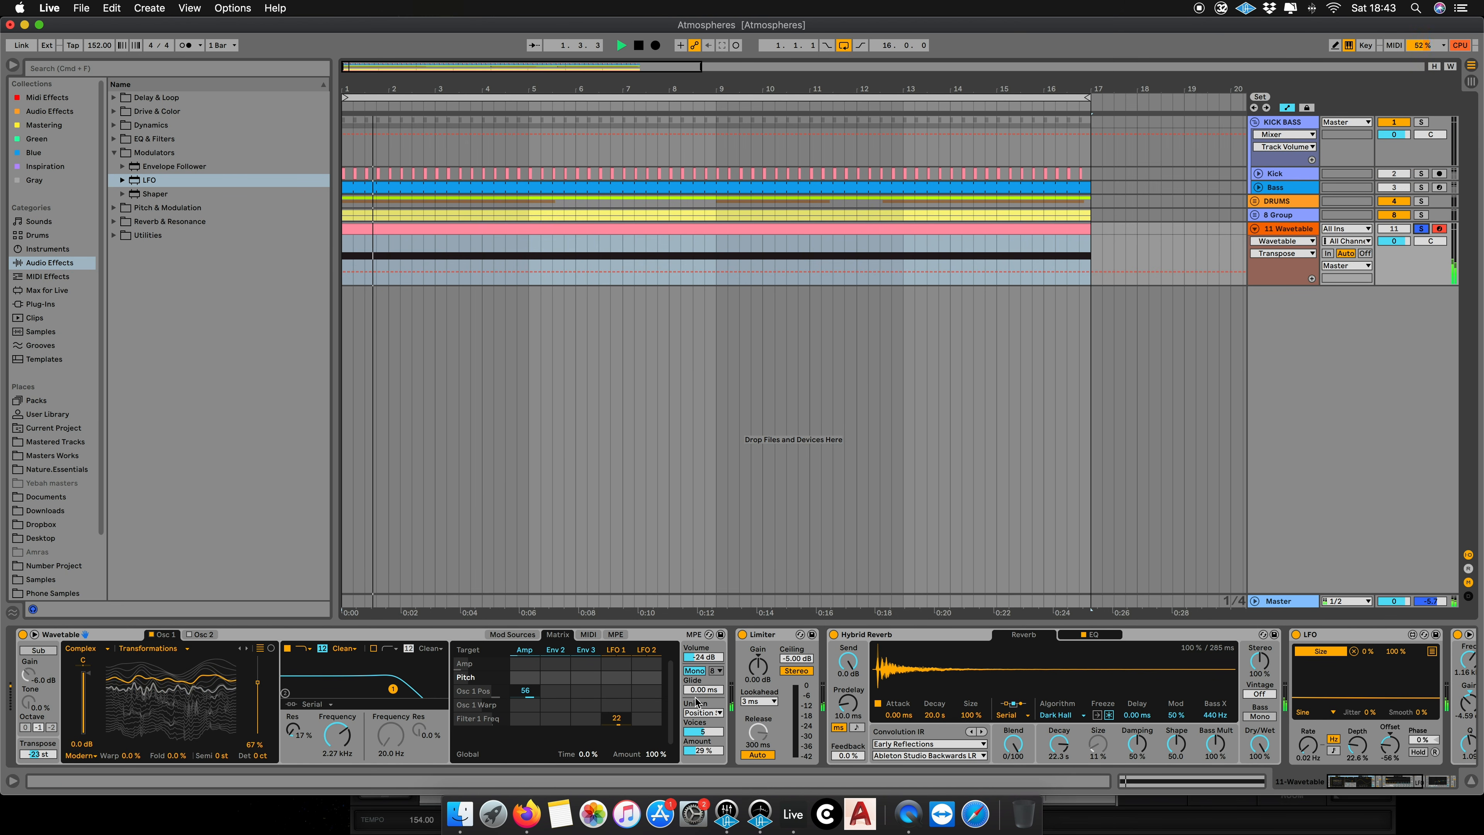
pyautogui.hscroll(5, 839, 688)
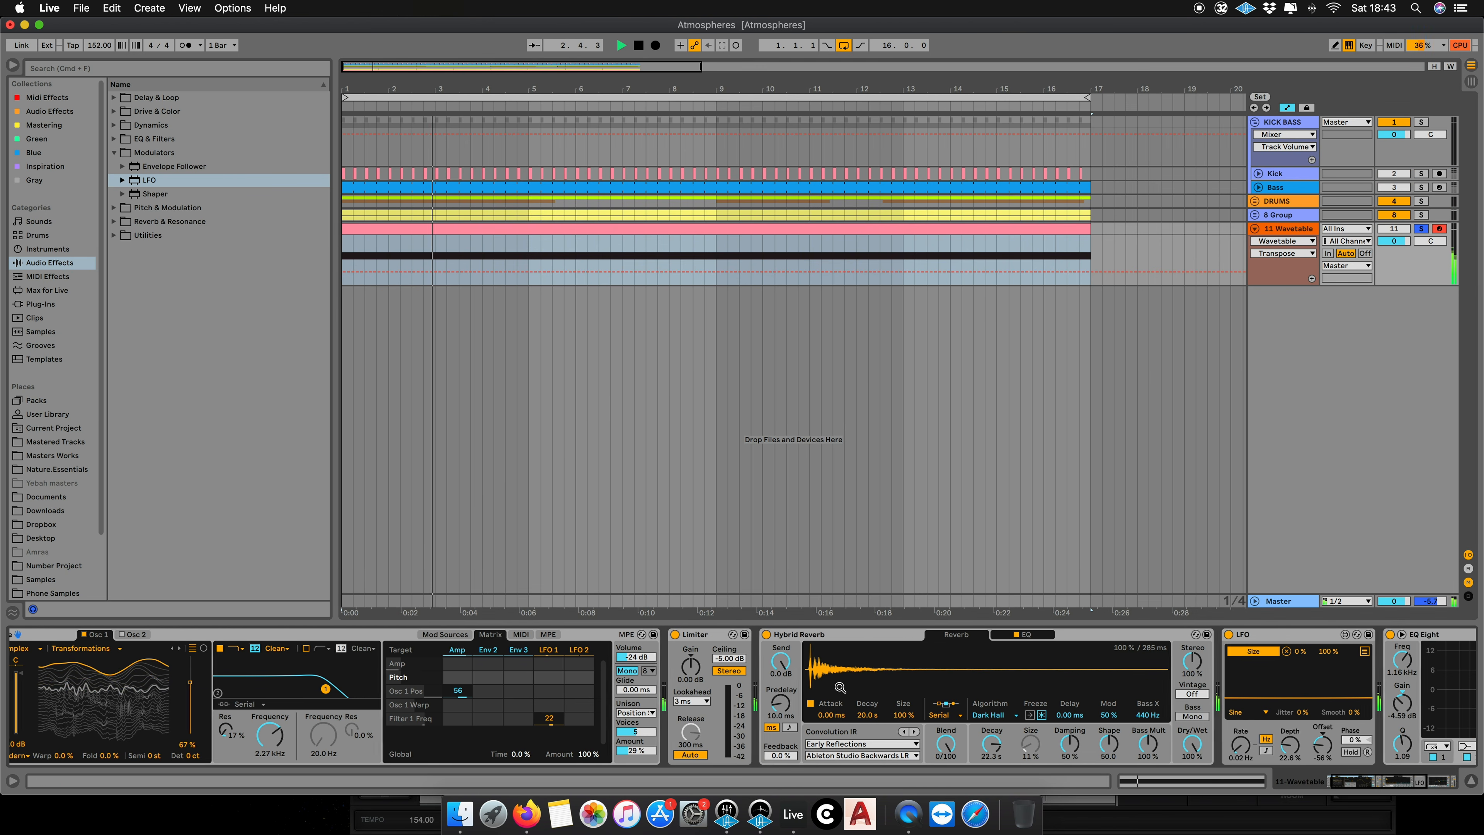
pyautogui.hscroll(1, 839, 688)
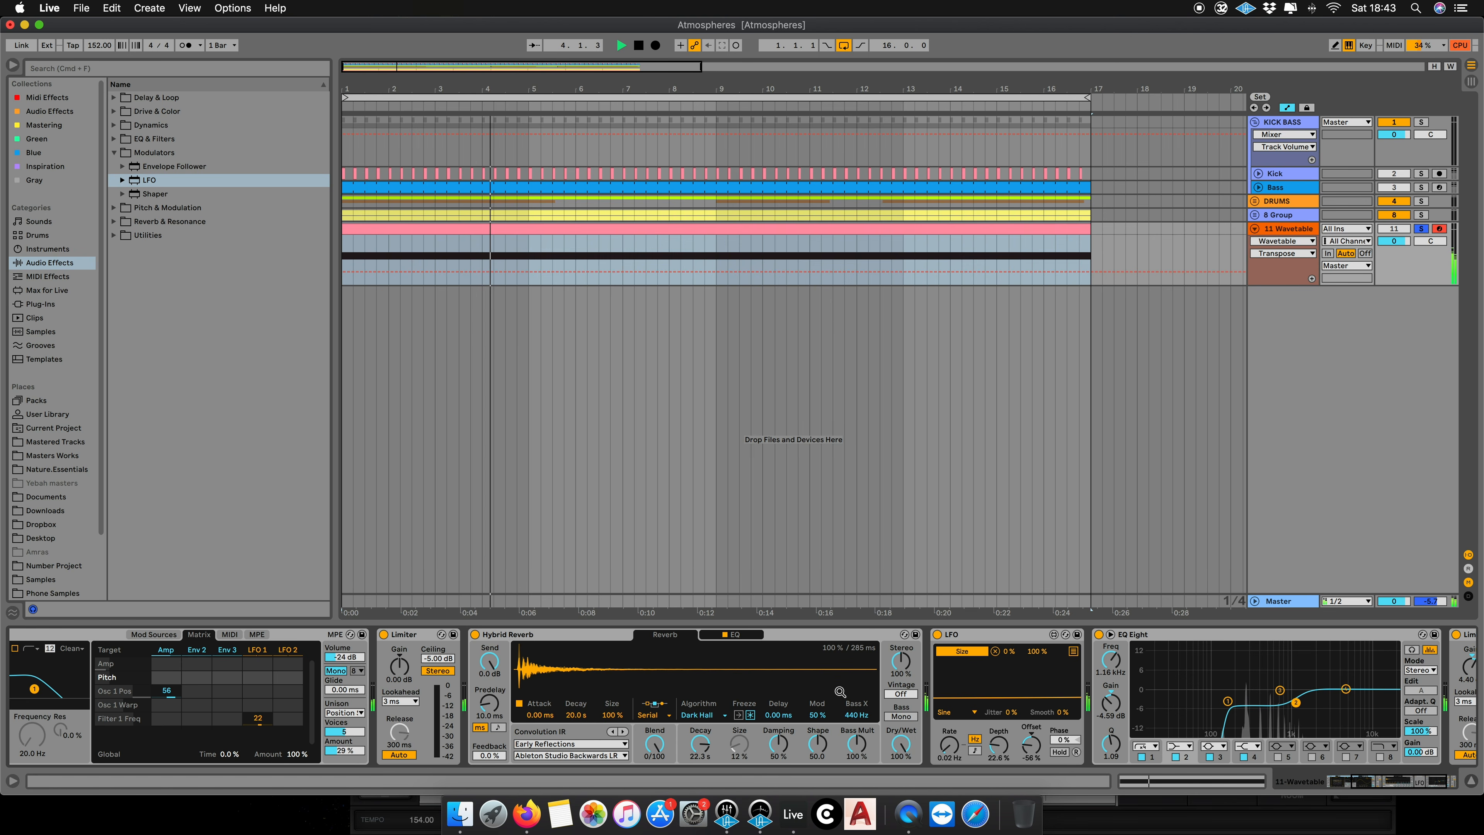
pyautogui.hscroll(1, 953, 722)
pyautogui.hscroll(1, 954, 722)
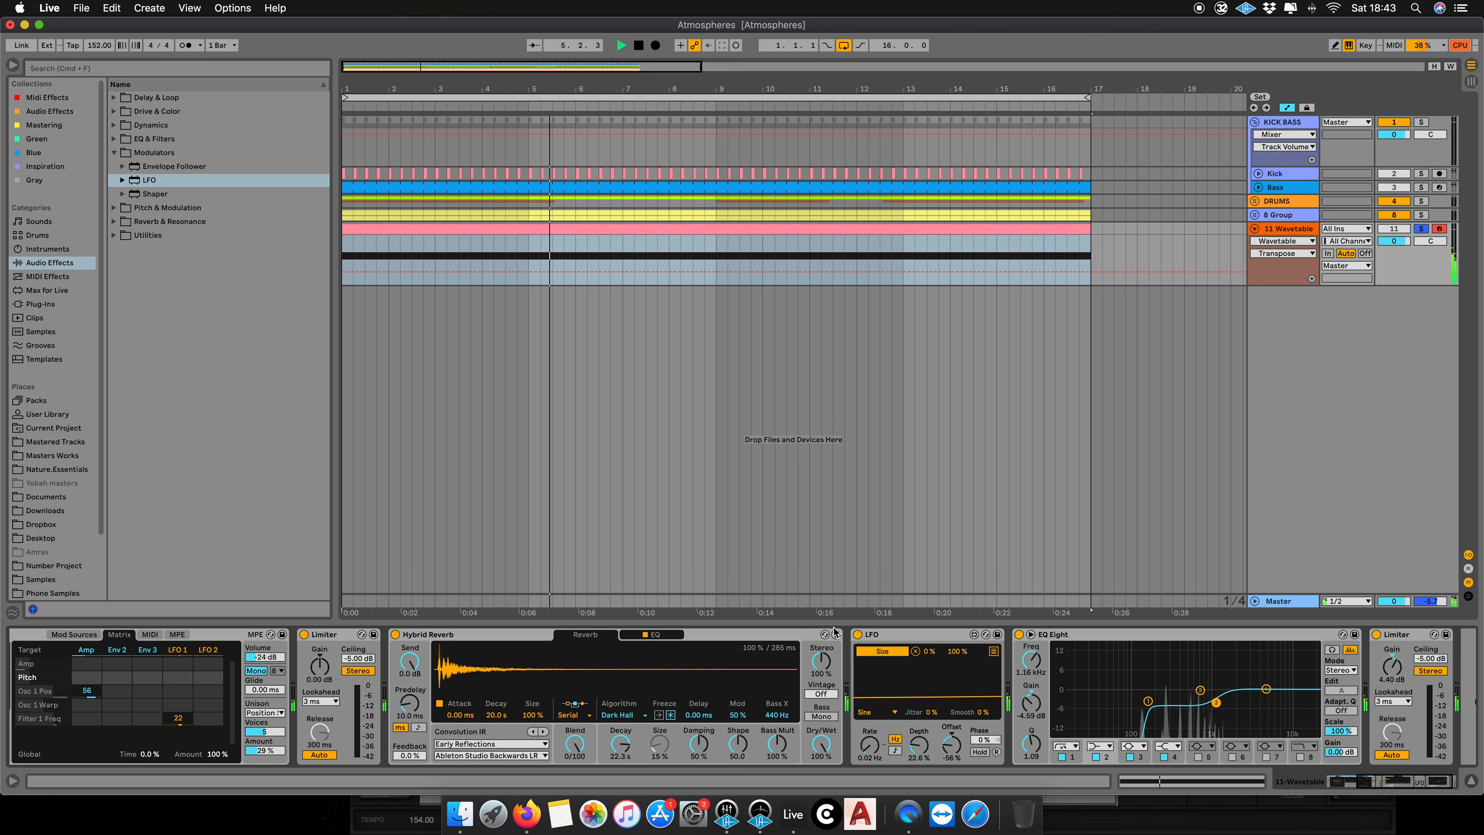
pyautogui.click(1421, 229)
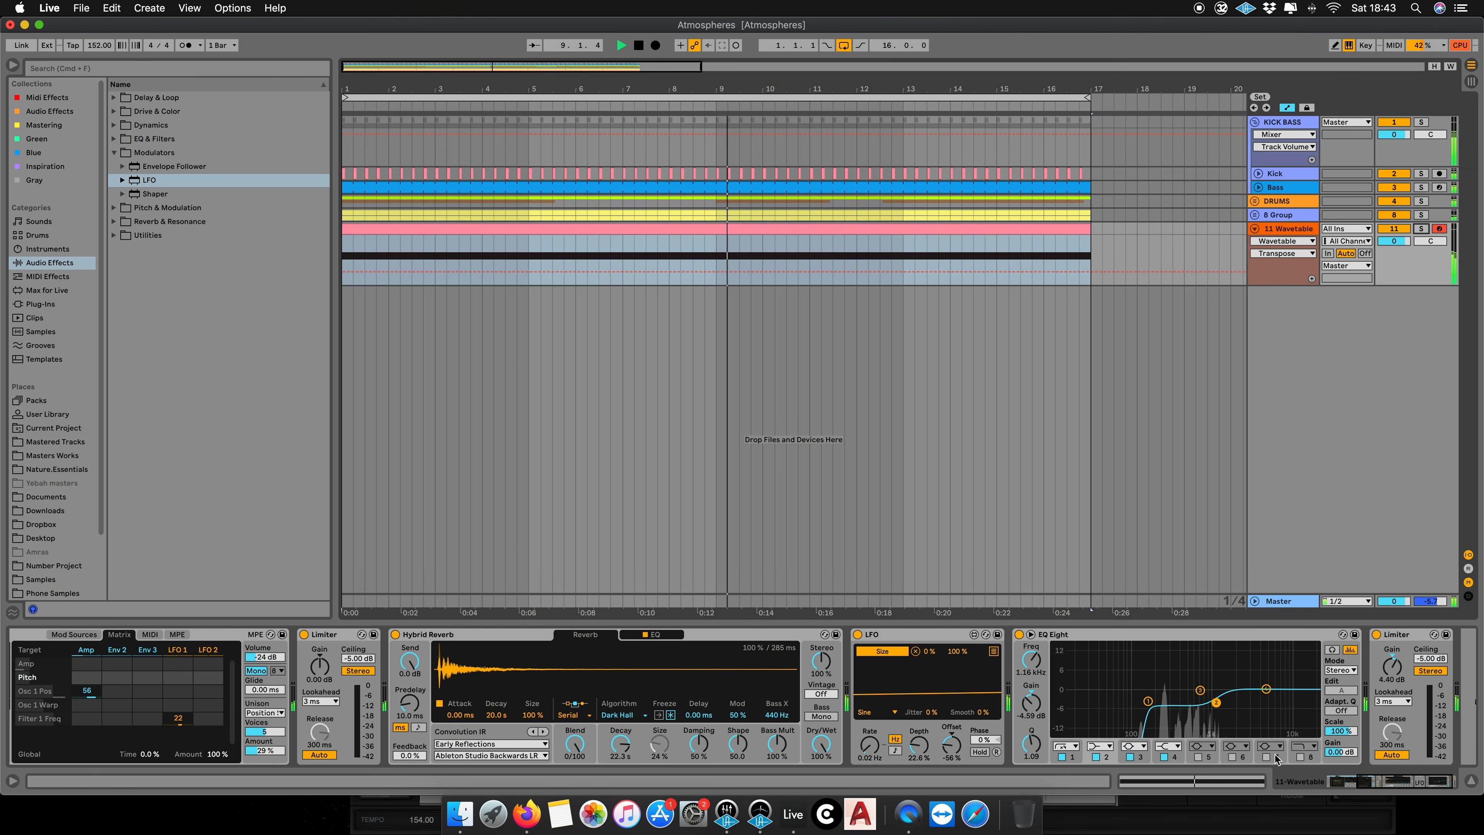
# Step: Set the reverb-size LFO's rate to 0.07 Hz and its depth to 20.2%
pyautogui.click(870, 748)
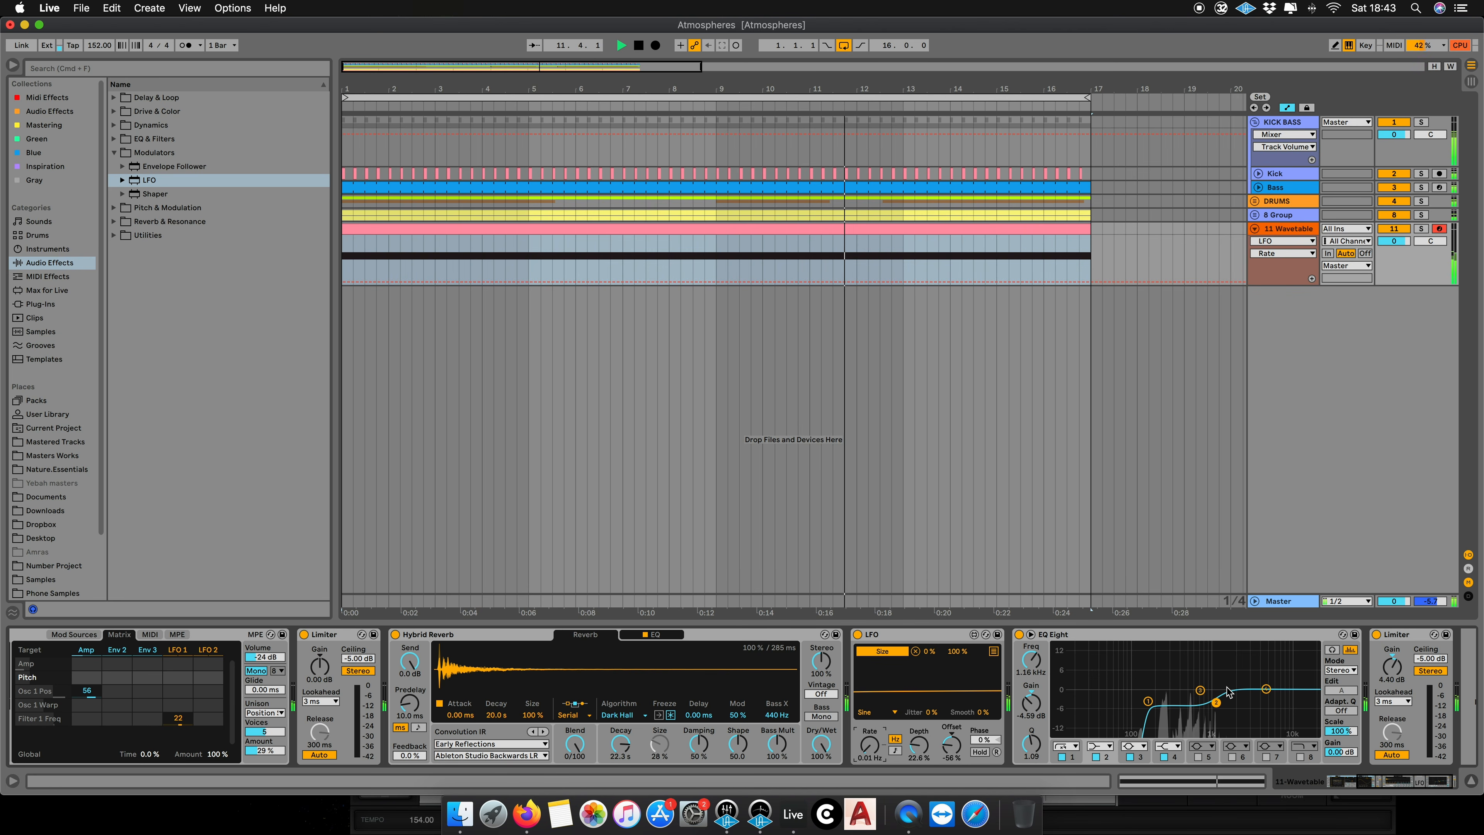
pyautogui.moveTo(918, 743); pyautogui.dragTo(918, 738)
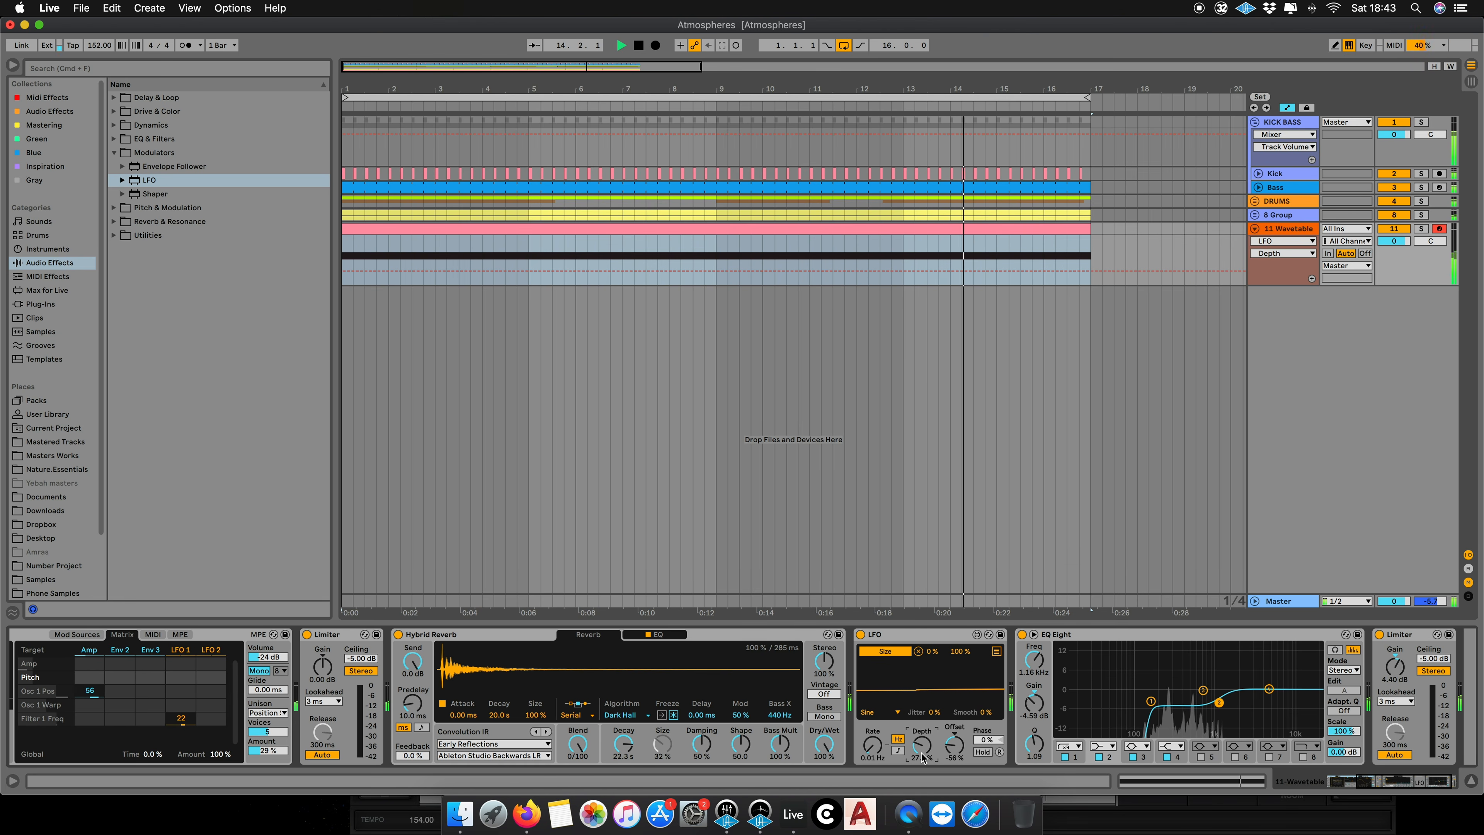
pyautogui.click(872, 751)
pyautogui.moveTo(872, 748); pyautogui.dragTo(872, 745)
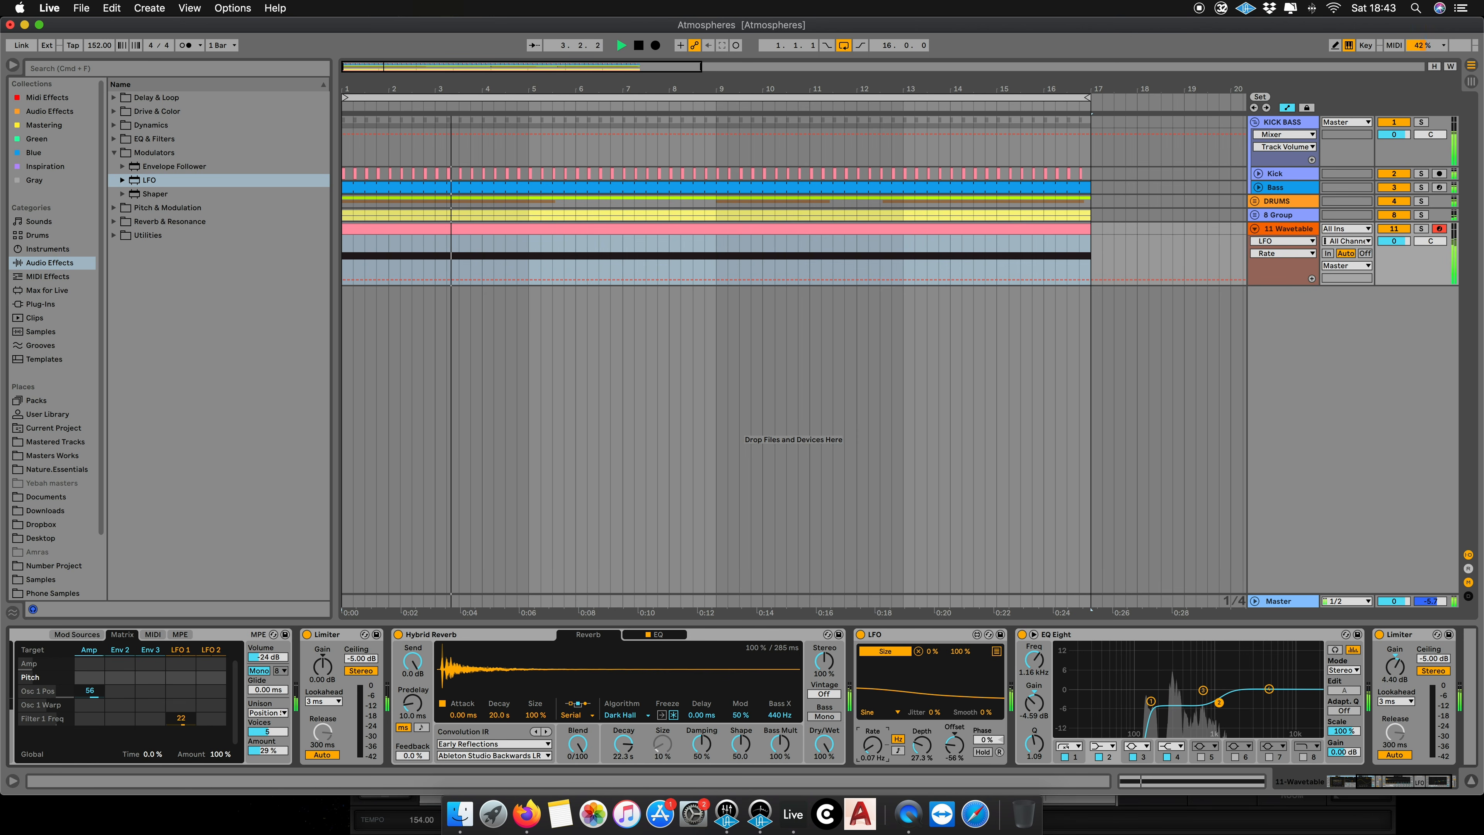
pyautogui.moveTo(922, 746); pyautogui.dragTo(911, 769)
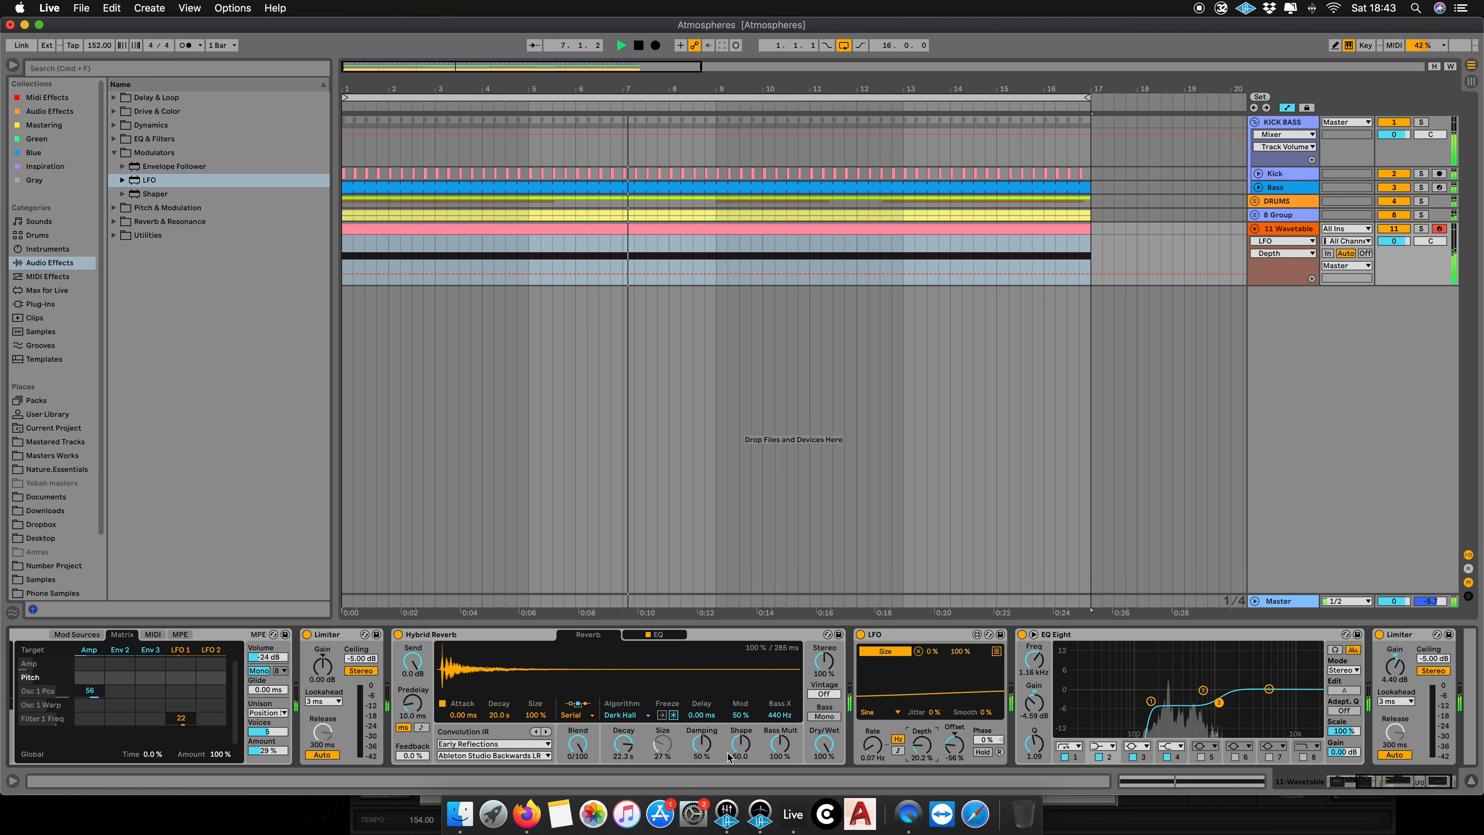
# Step: Set Hybrid Reverb's damping to 12% and modulation to 63%, try a lower shape value and reset shape to 50
pyautogui.moveTo(702, 745); pyautogui.dragTo(707, 751)
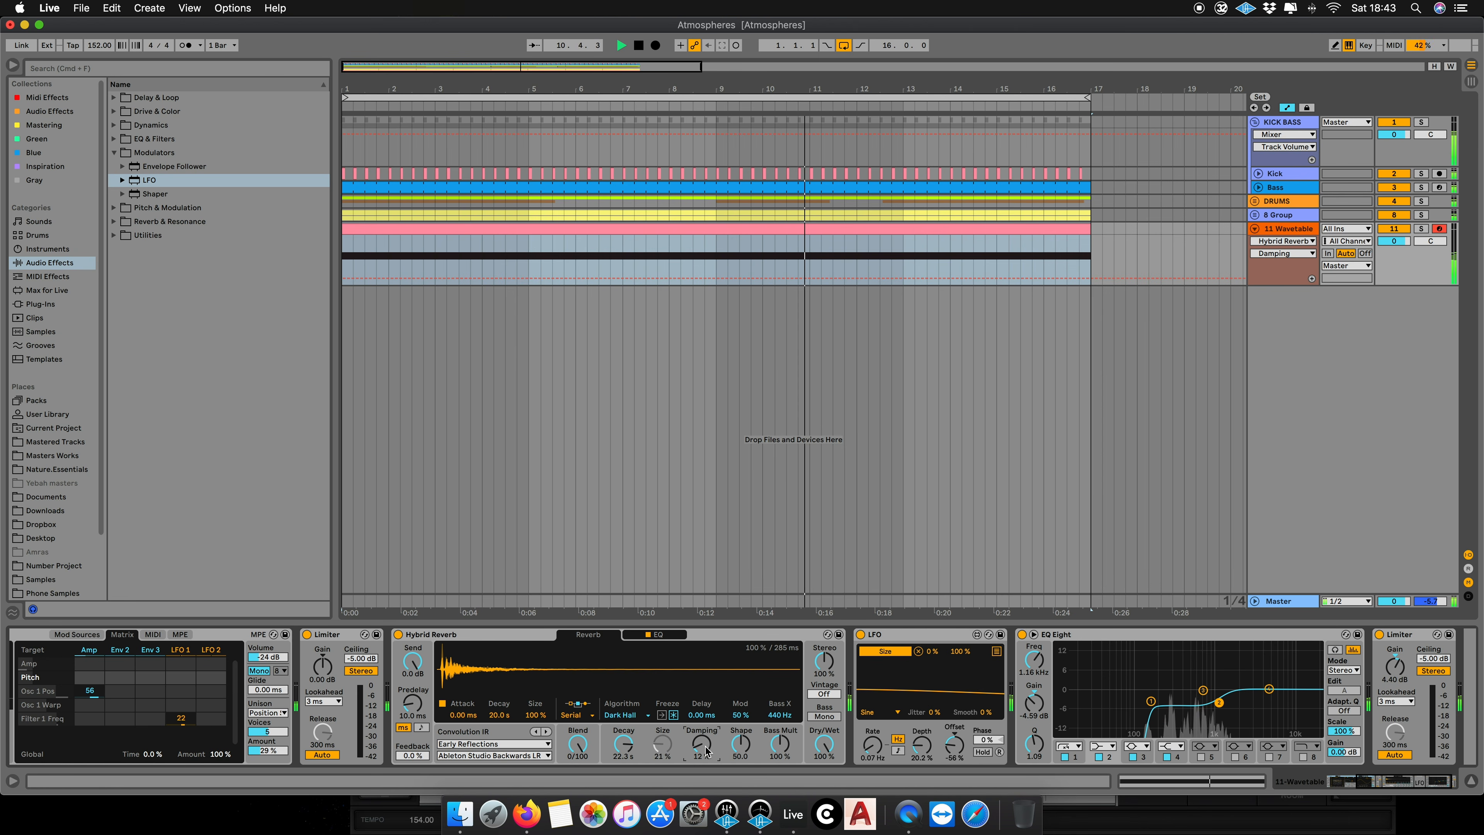
pyautogui.moveTo(740, 744)
pyautogui.mouseDown()
pyautogui.moveTo(741, 730)
pyautogui.moveTo(741, 772)
pyautogui.mouseUp()
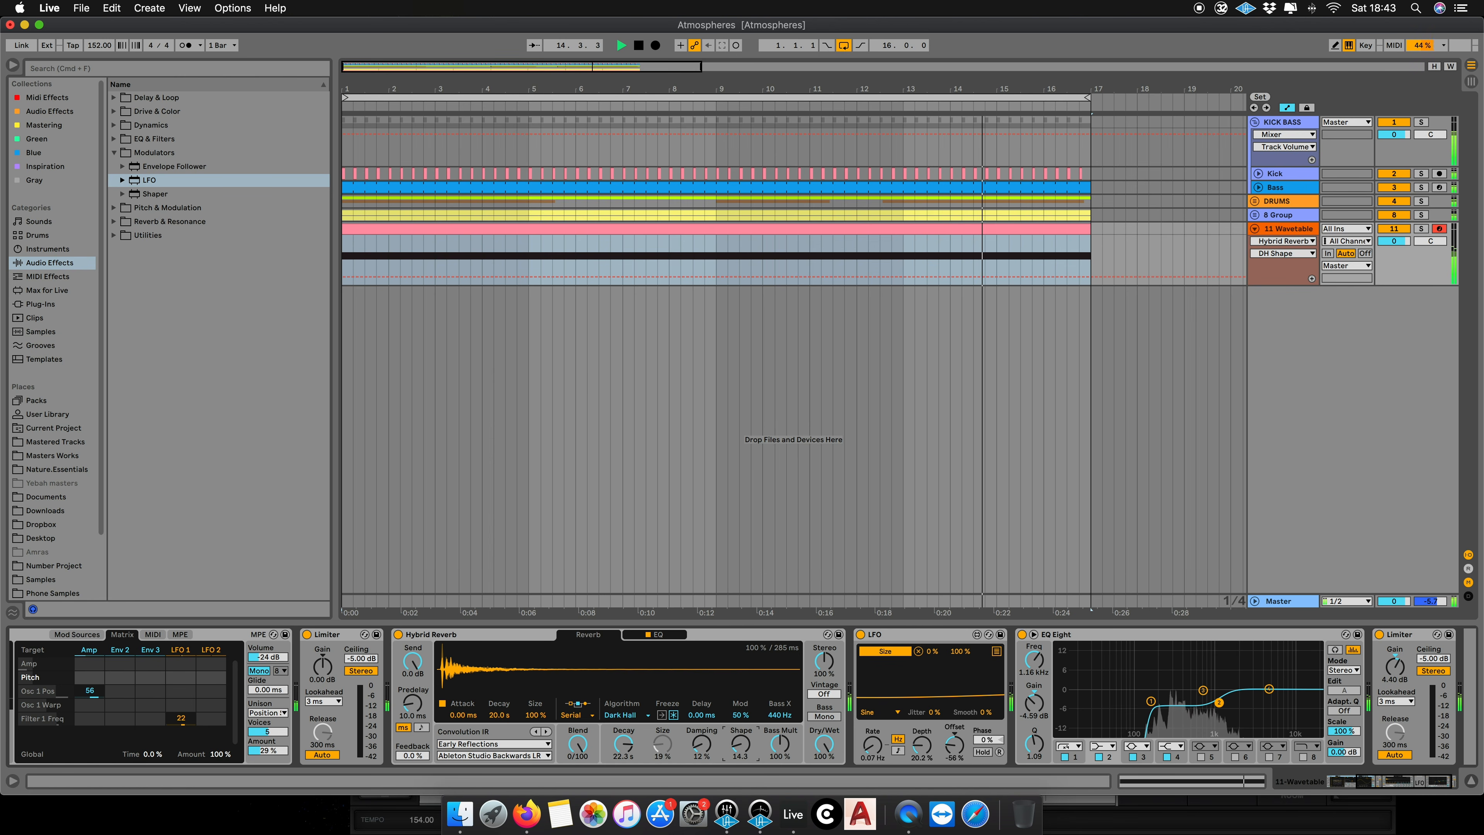
pyautogui.doubleClick(745, 744)
pyautogui.doubleClick(741, 715)
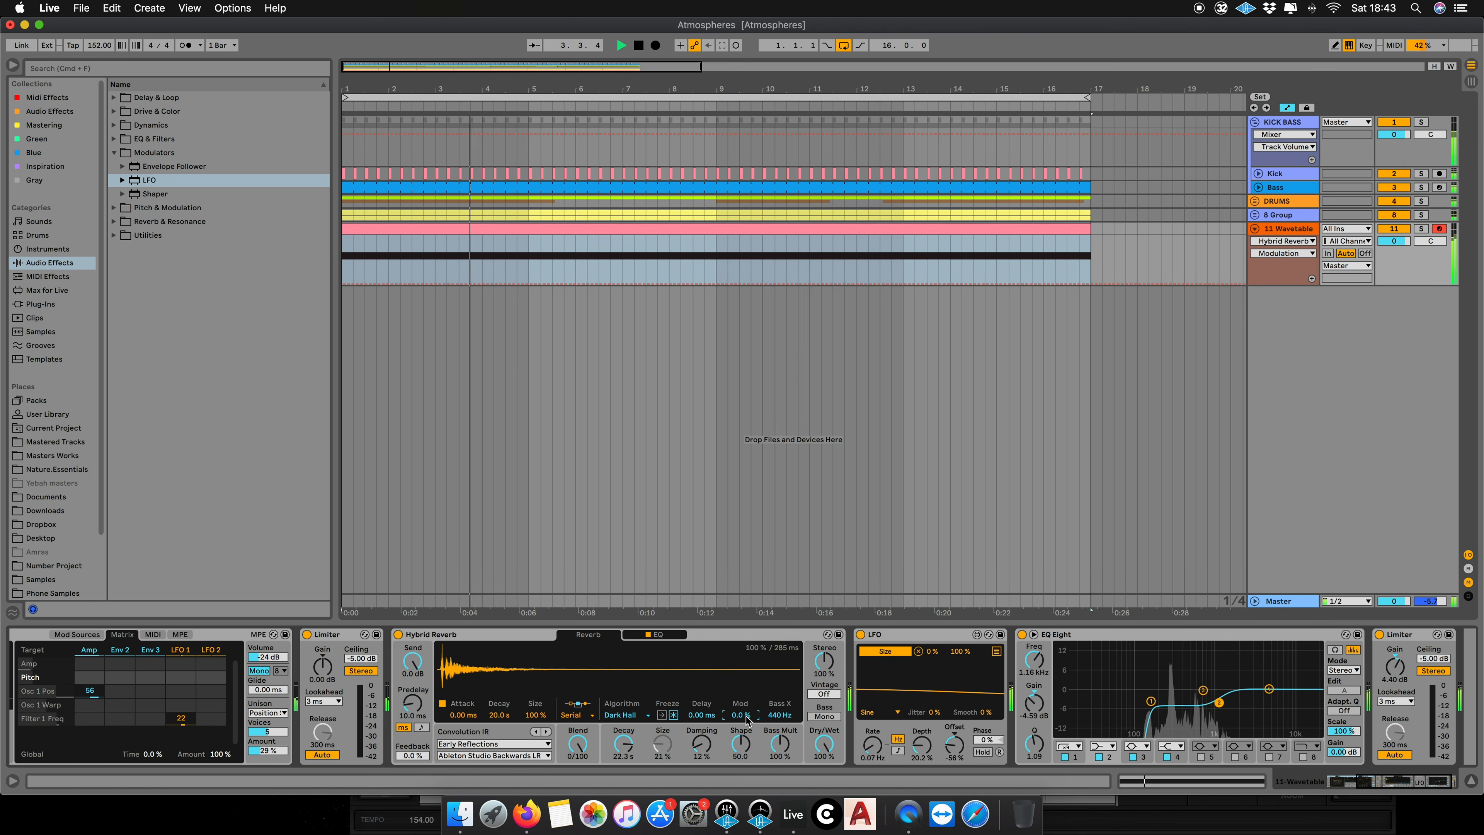
pyautogui.moveTo(748, 720); pyautogui.dragTo(747, 683)
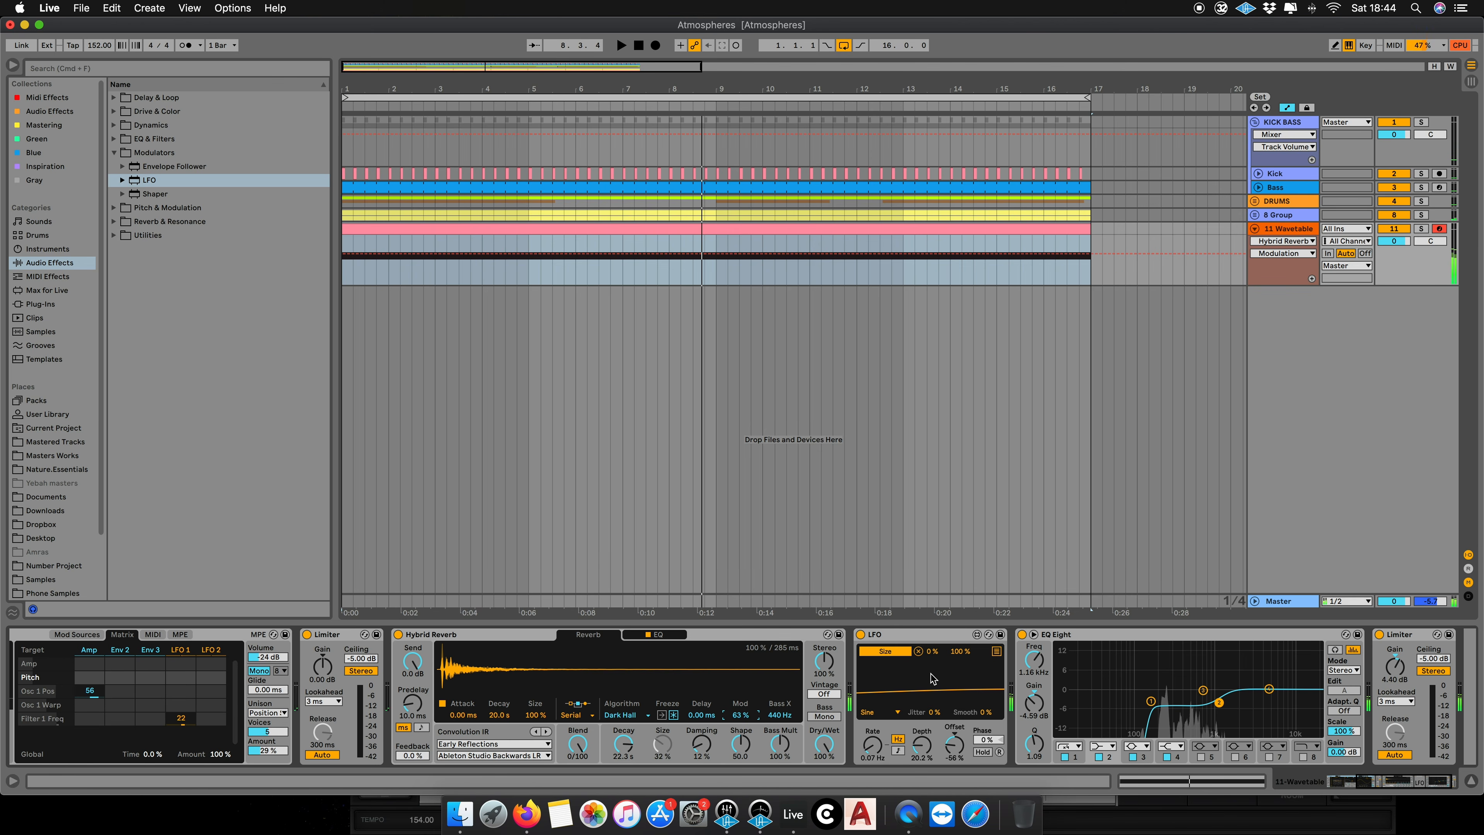
# Step: Switch Wavetable's Osc 1 to the AEIOU table from the Formant category, set its position to 45%, and play the arrangement
pyautogui.scroll(5, 590, 706)
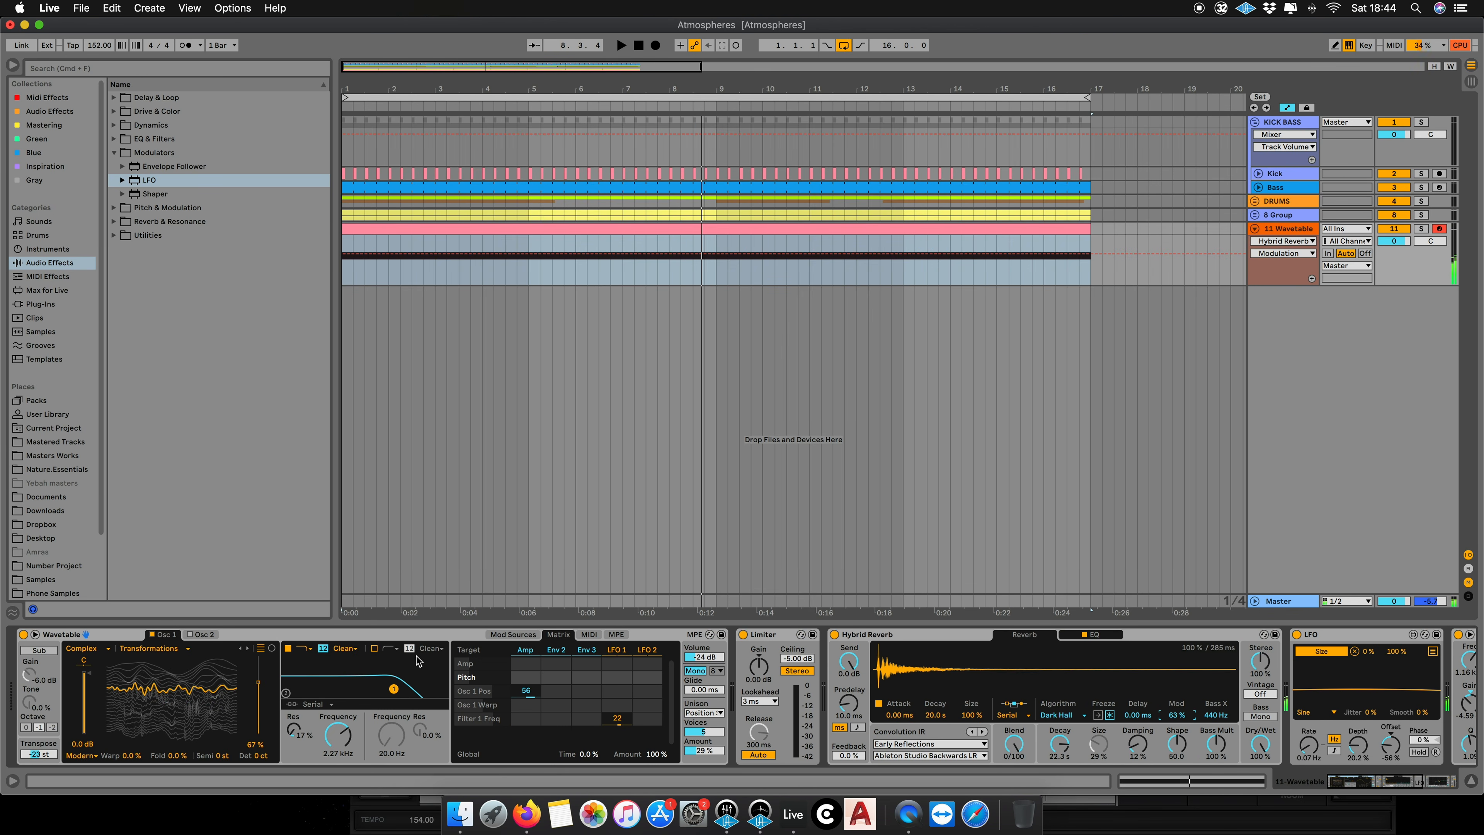
pyautogui.click(164, 648)
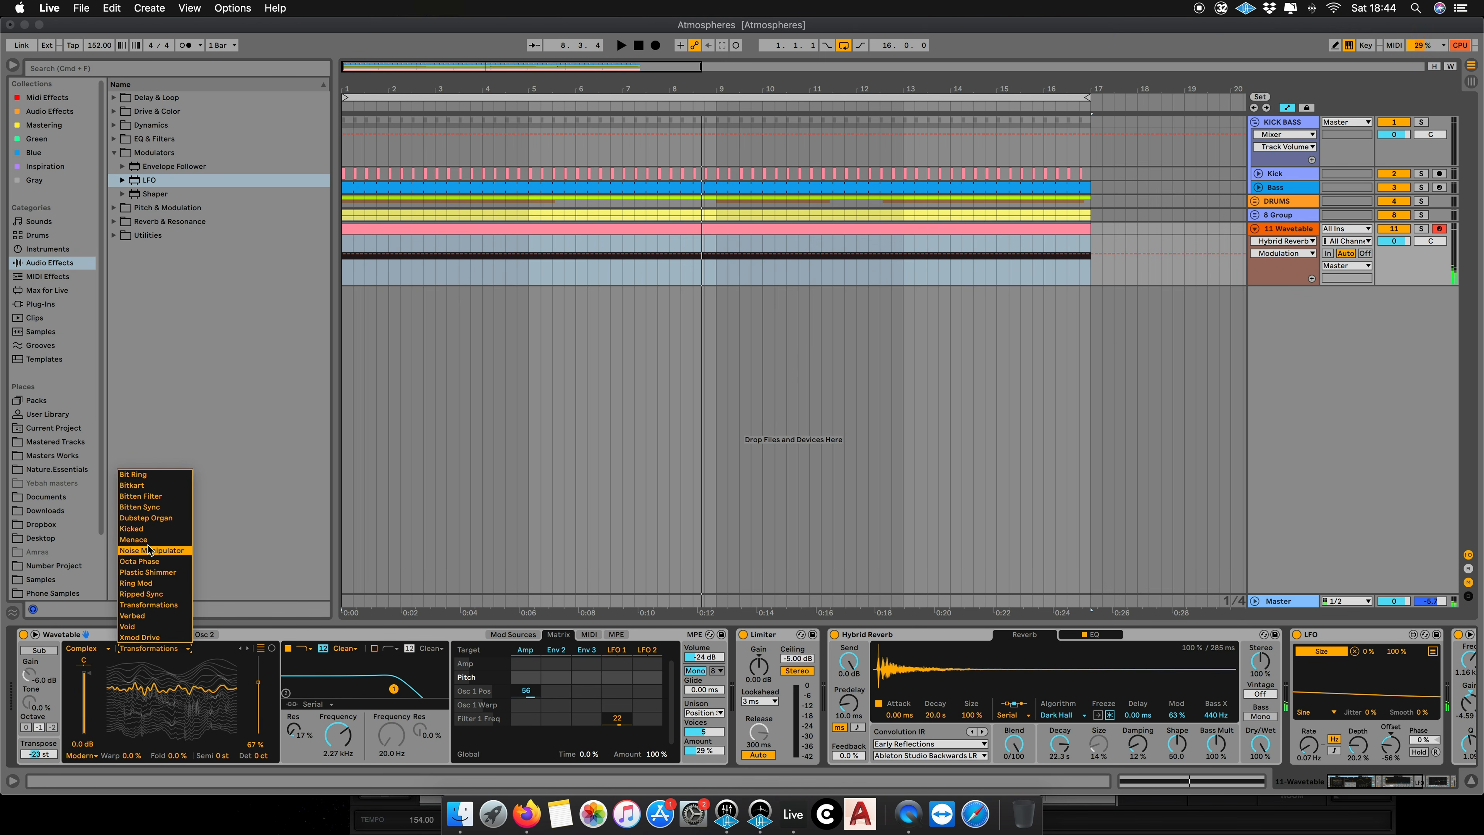
pyautogui.click(149, 549)
pyautogui.click(174, 649)
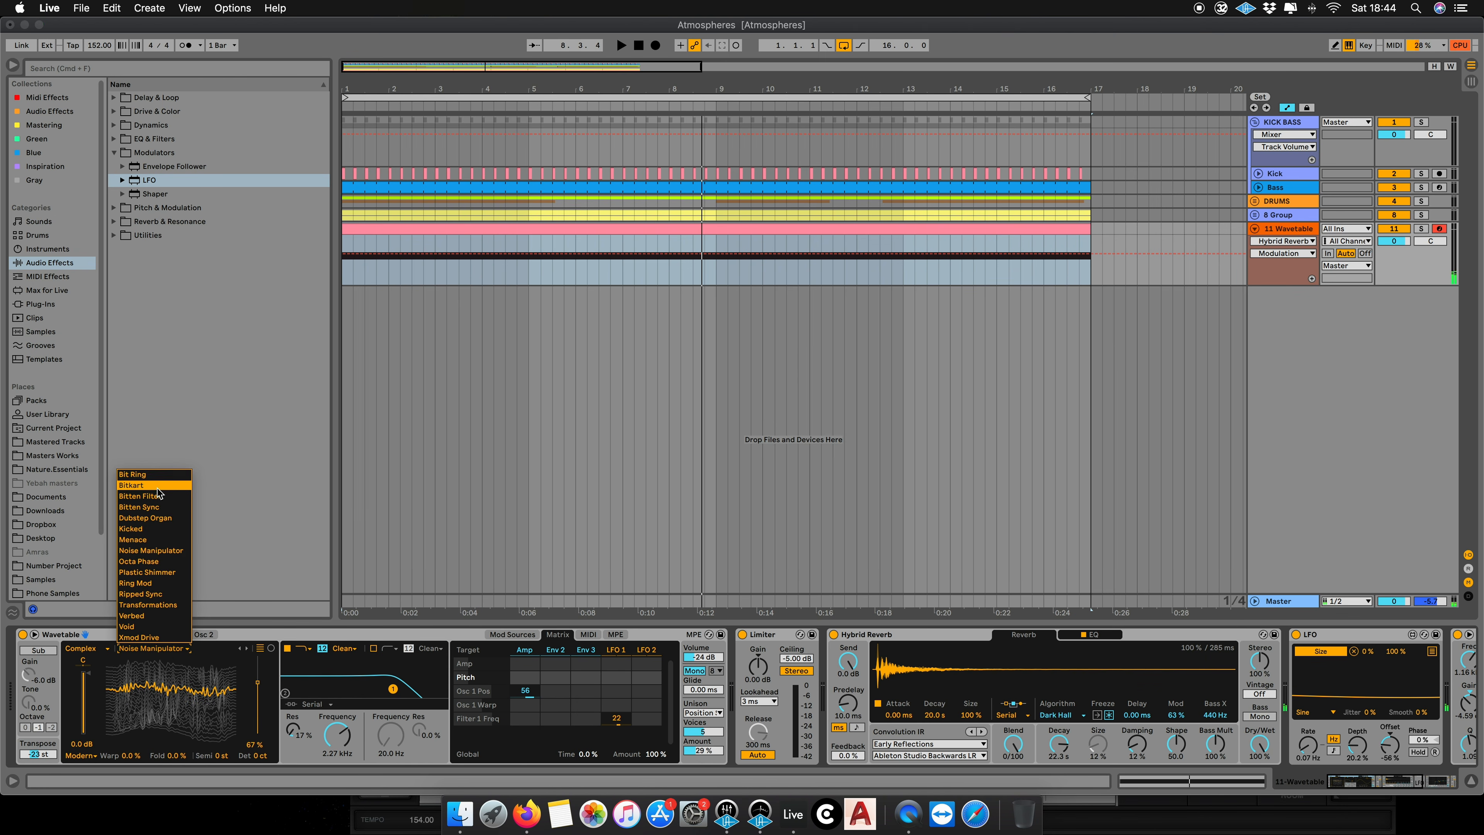
pyautogui.click(81, 647)
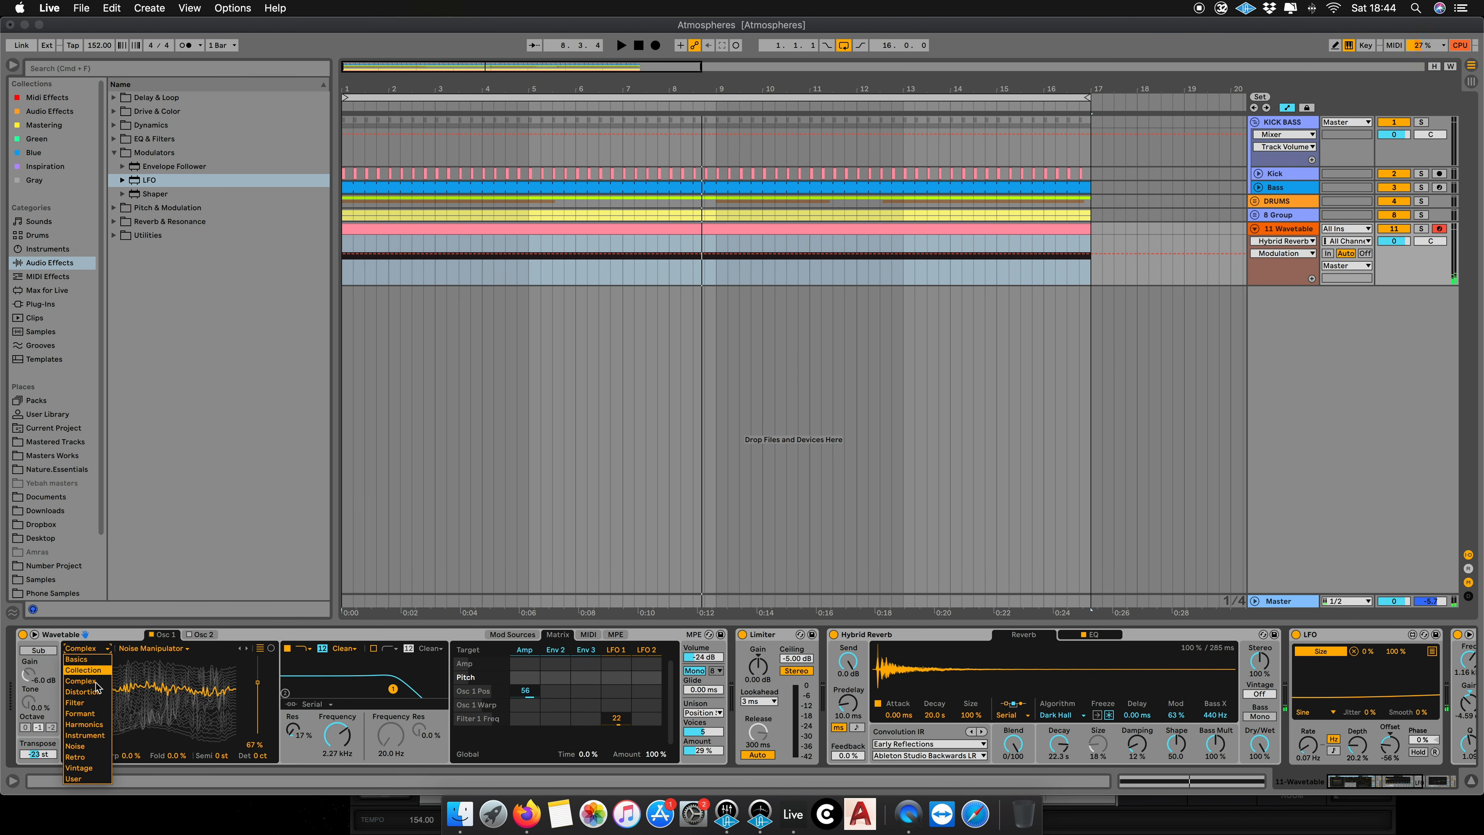
pyautogui.click(82, 713)
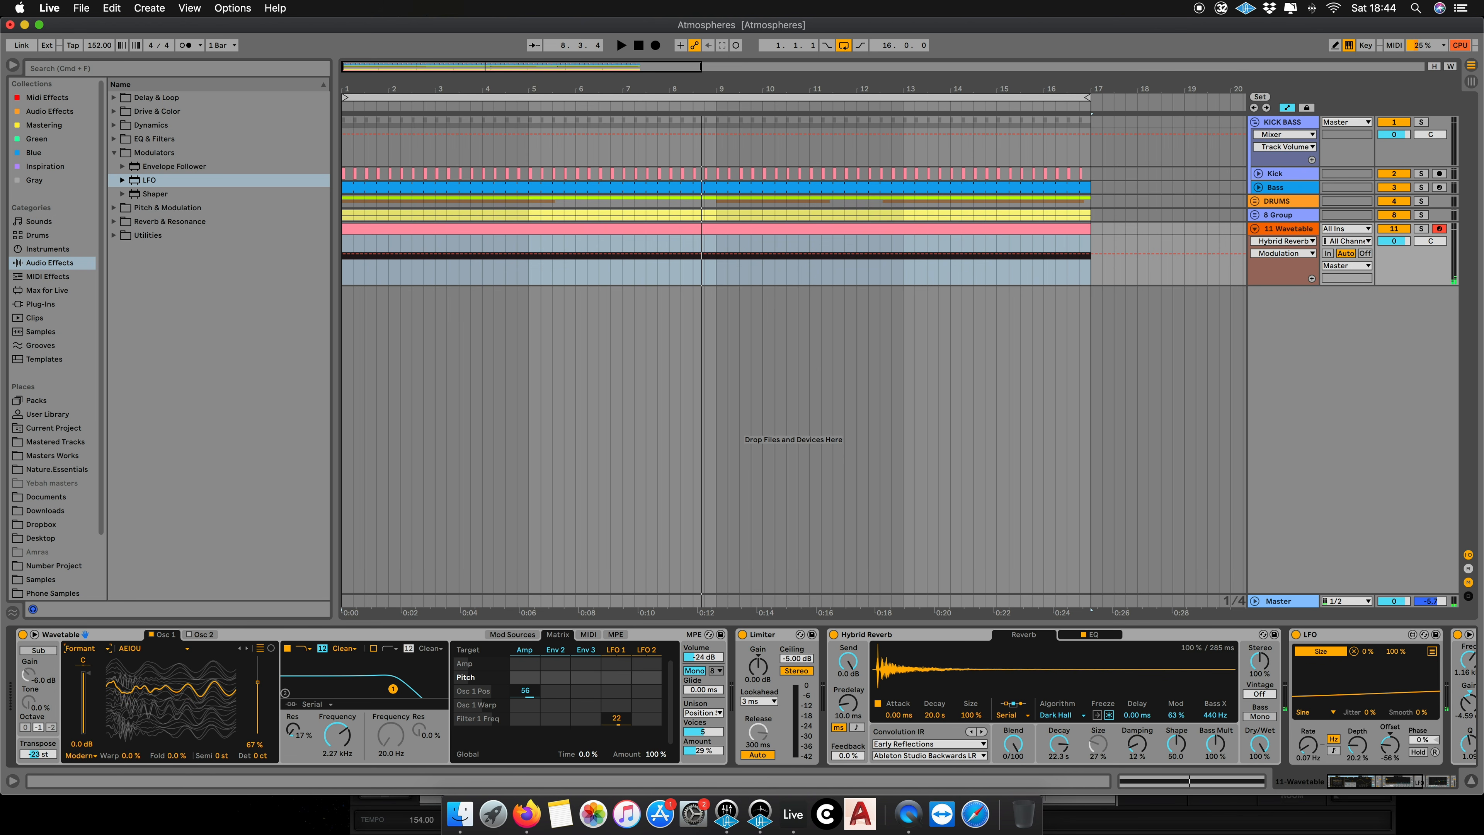
pyautogui.press('space')
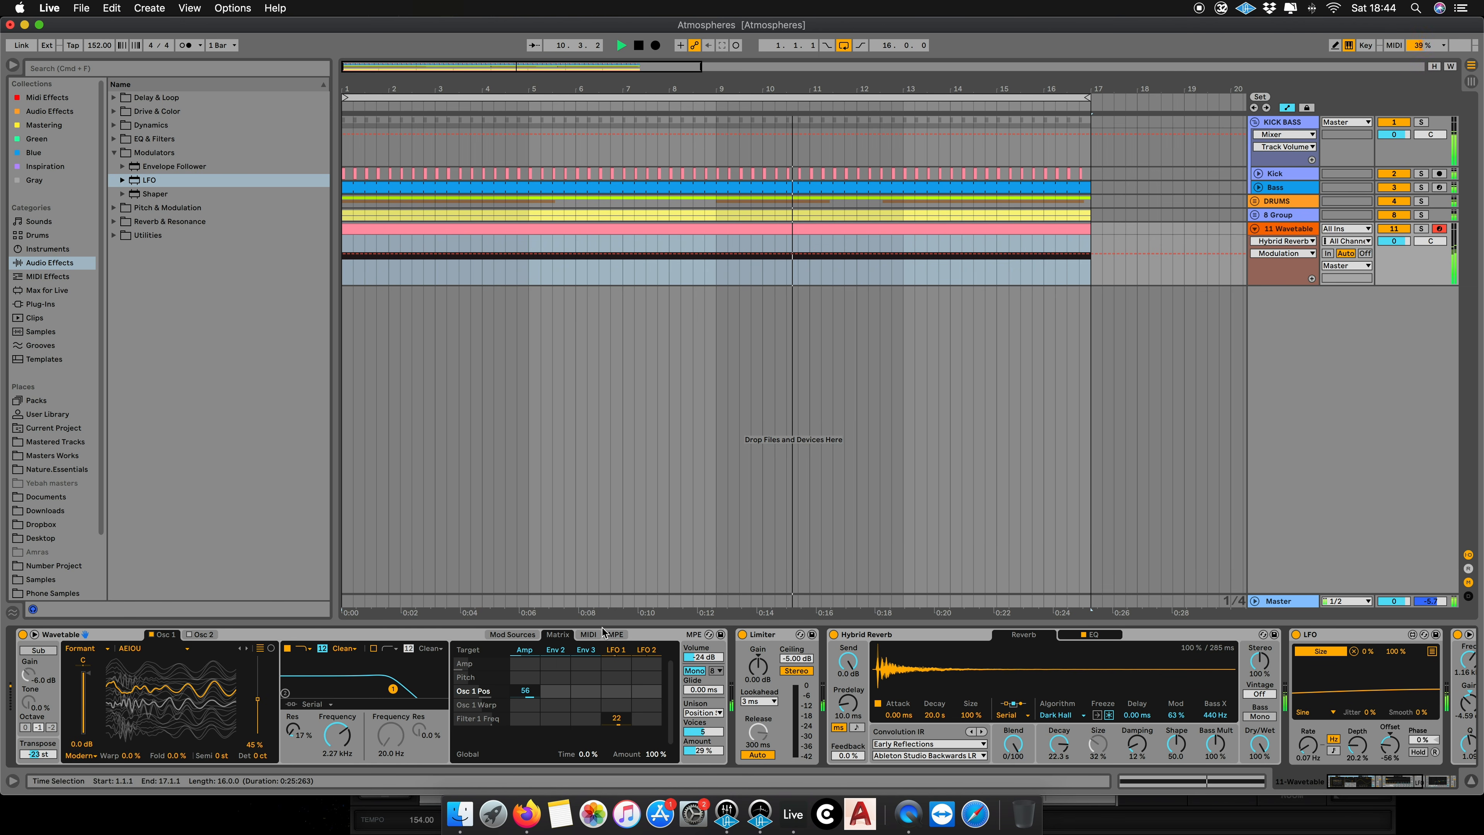
# Step: Lower the gain of the last Limiter in the chain to 2.30 dB and stop playback
pyautogui.hscroll(5, 903, 673)
pyautogui.hscroll(2, 903, 673)
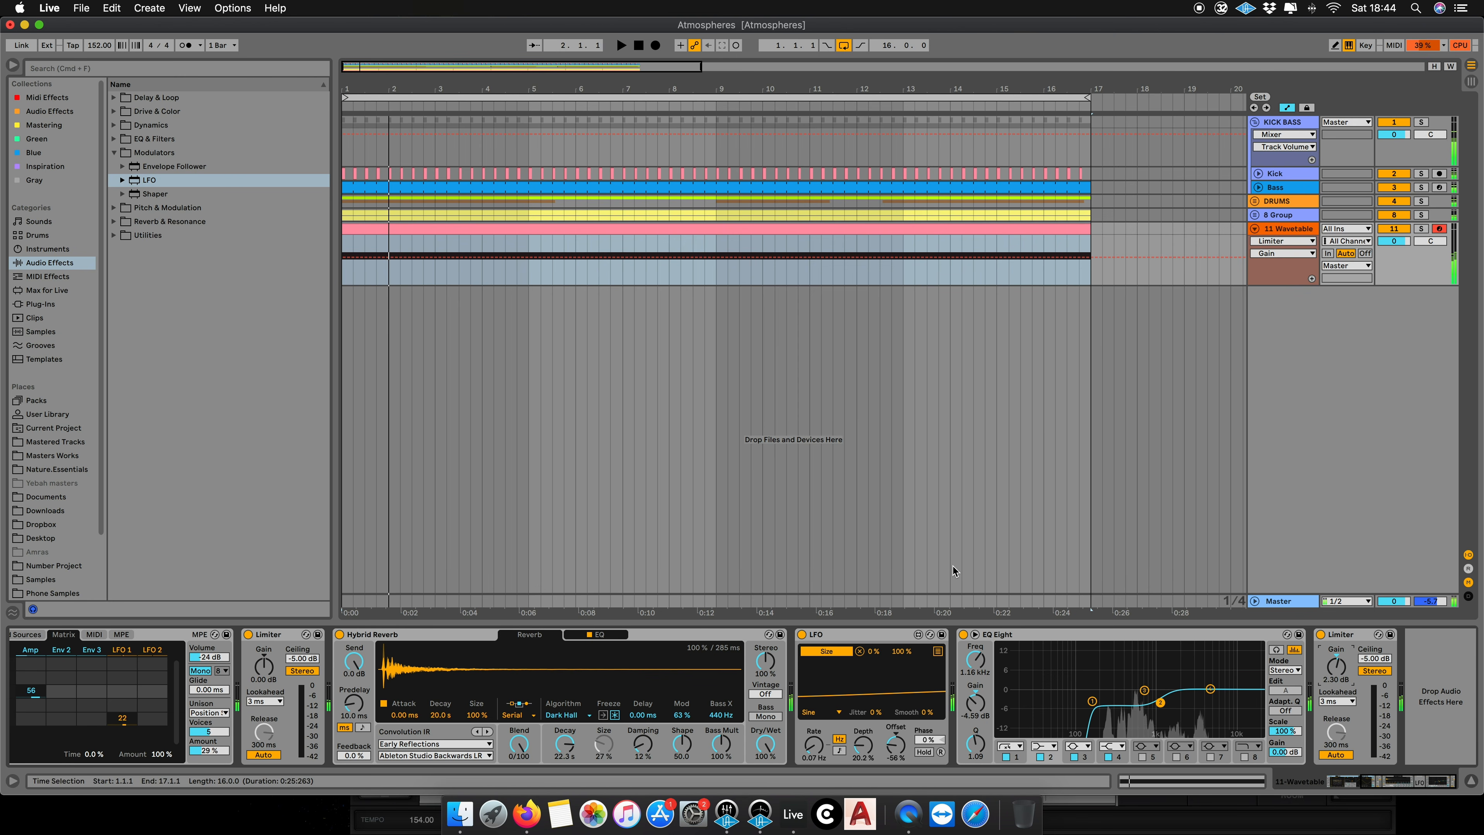
# Step: Collapse the LFO and EQ Eight devices so the whole Wavetable device chain fits in view
pyautogui.hscroll(-10, 671, 705)
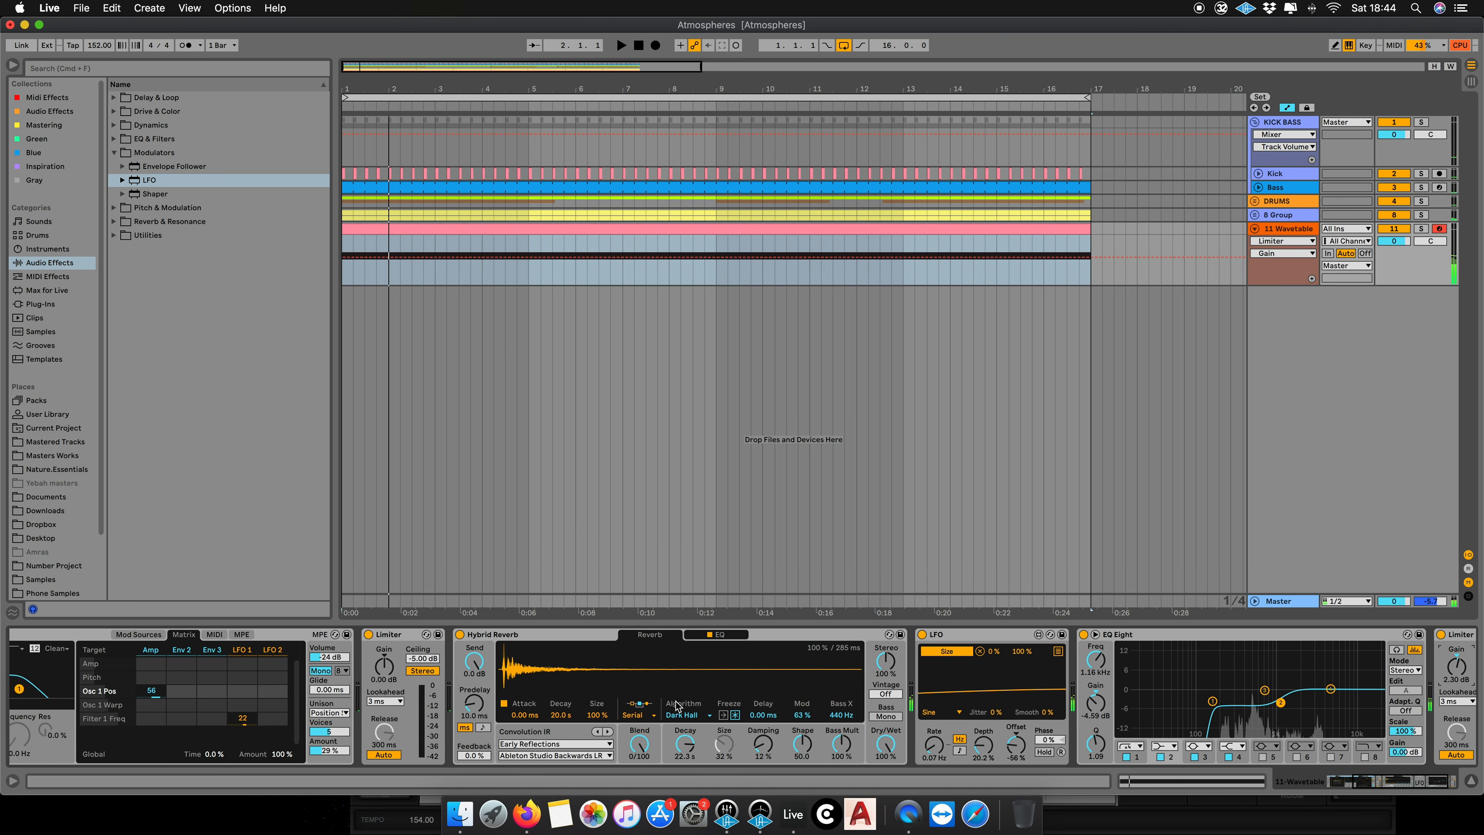
pyautogui.hscroll(-2, 683, 704)
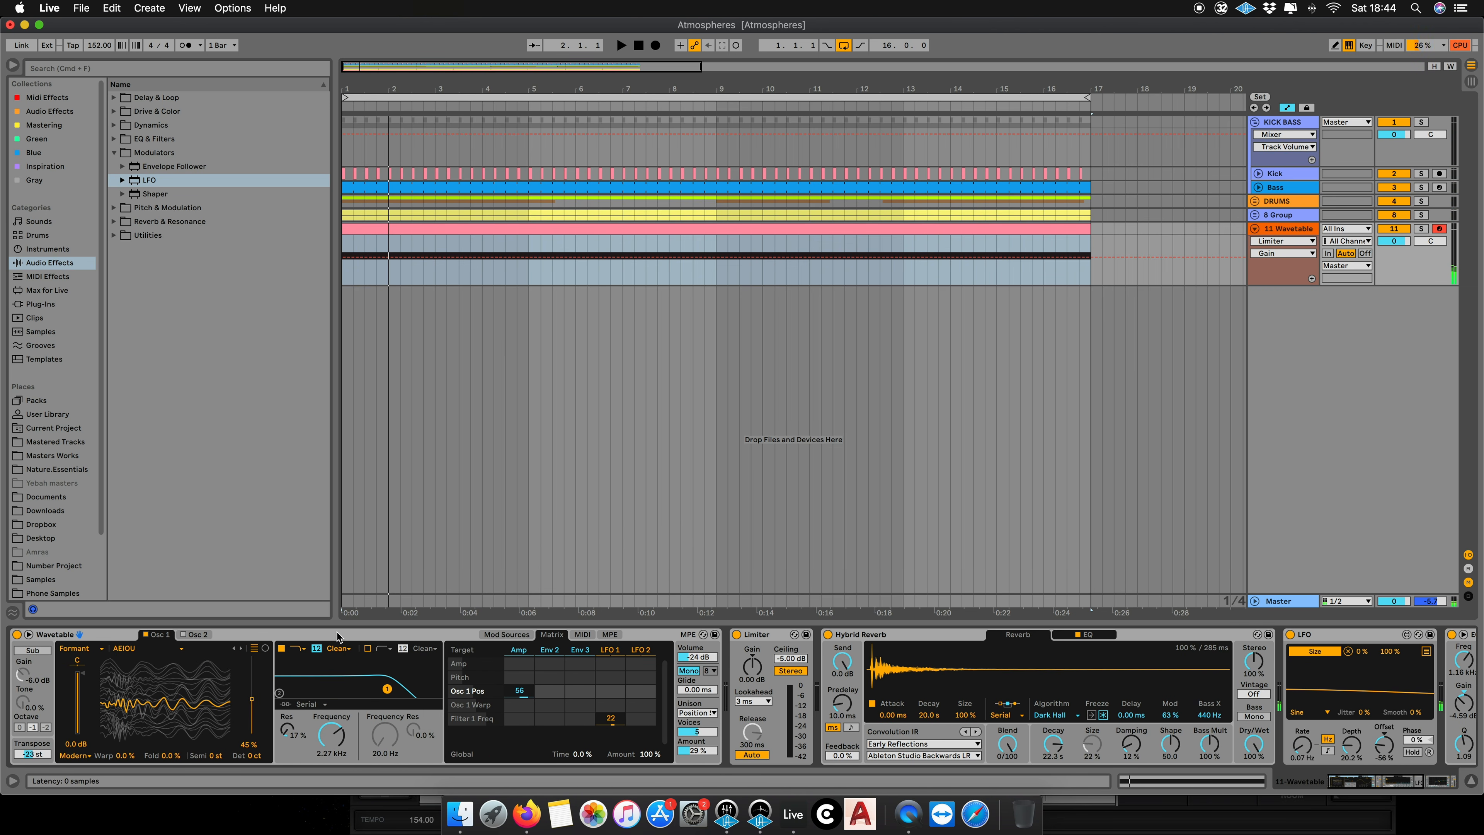
pyautogui.hscroll(-1, 337, 631)
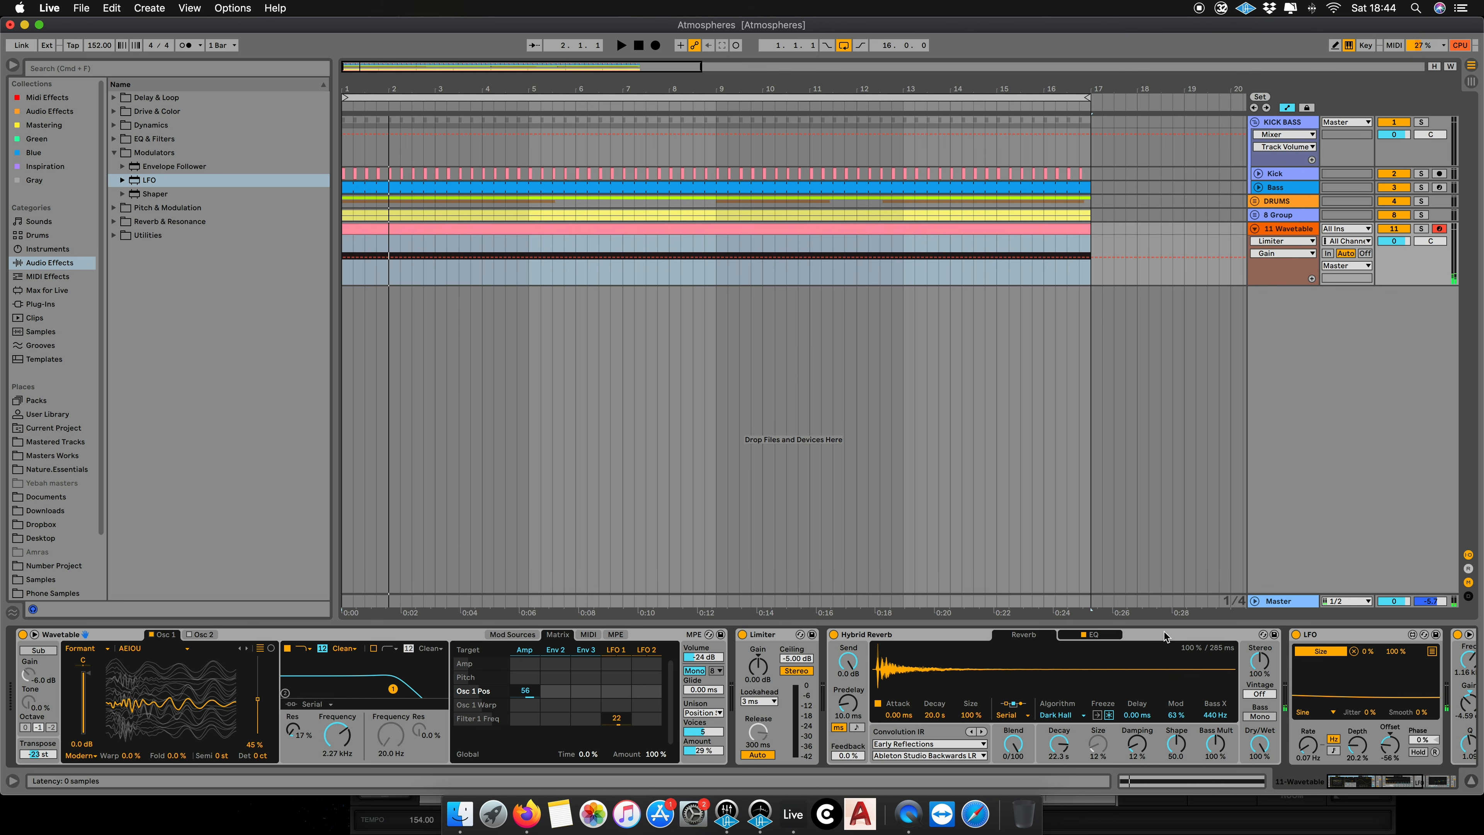
pyautogui.doubleClick(1352, 636)
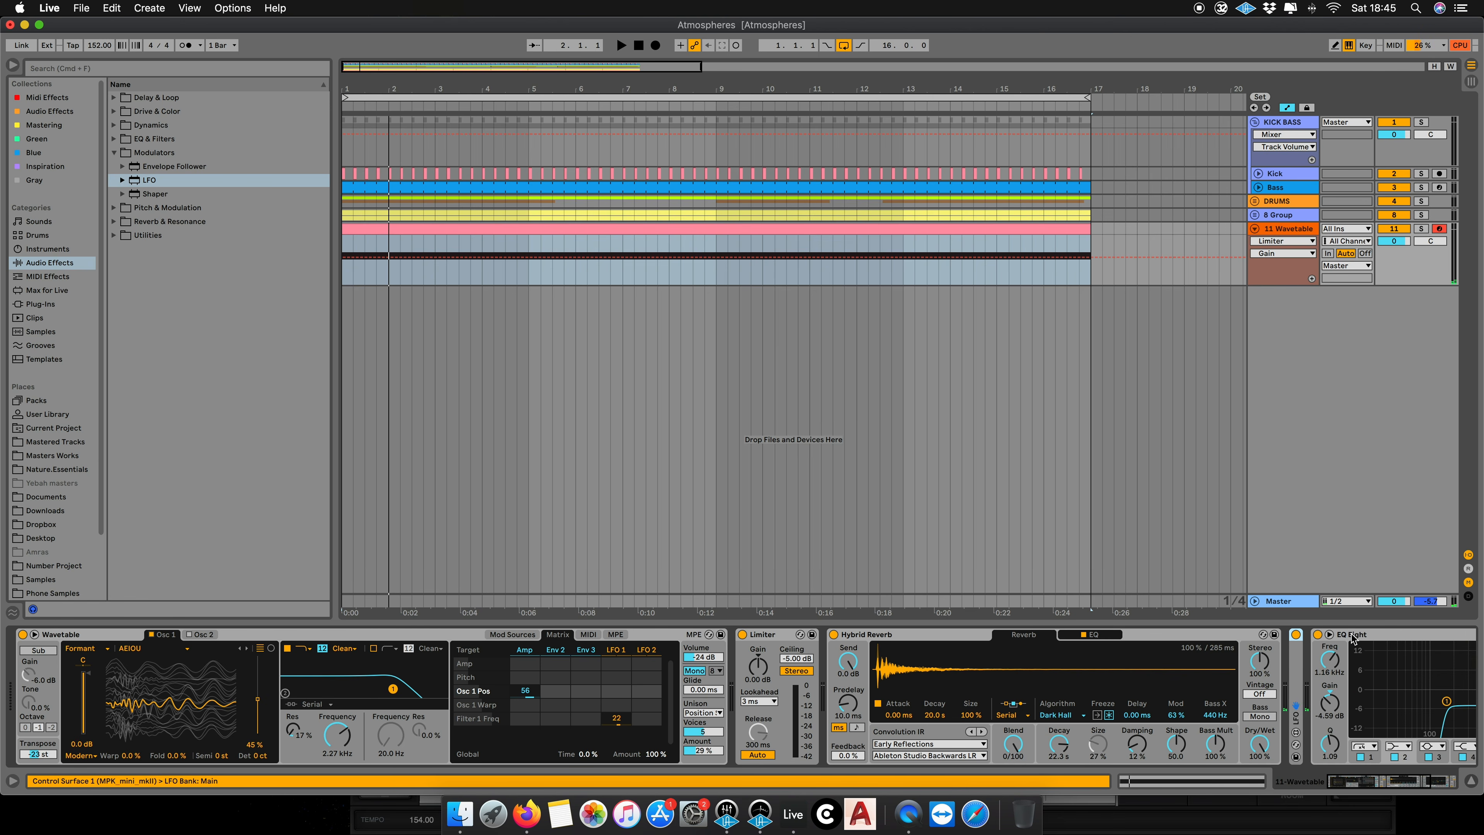
pyautogui.doubleClick(1365, 636)
pyautogui.hscroll(-5, 1060, 642)
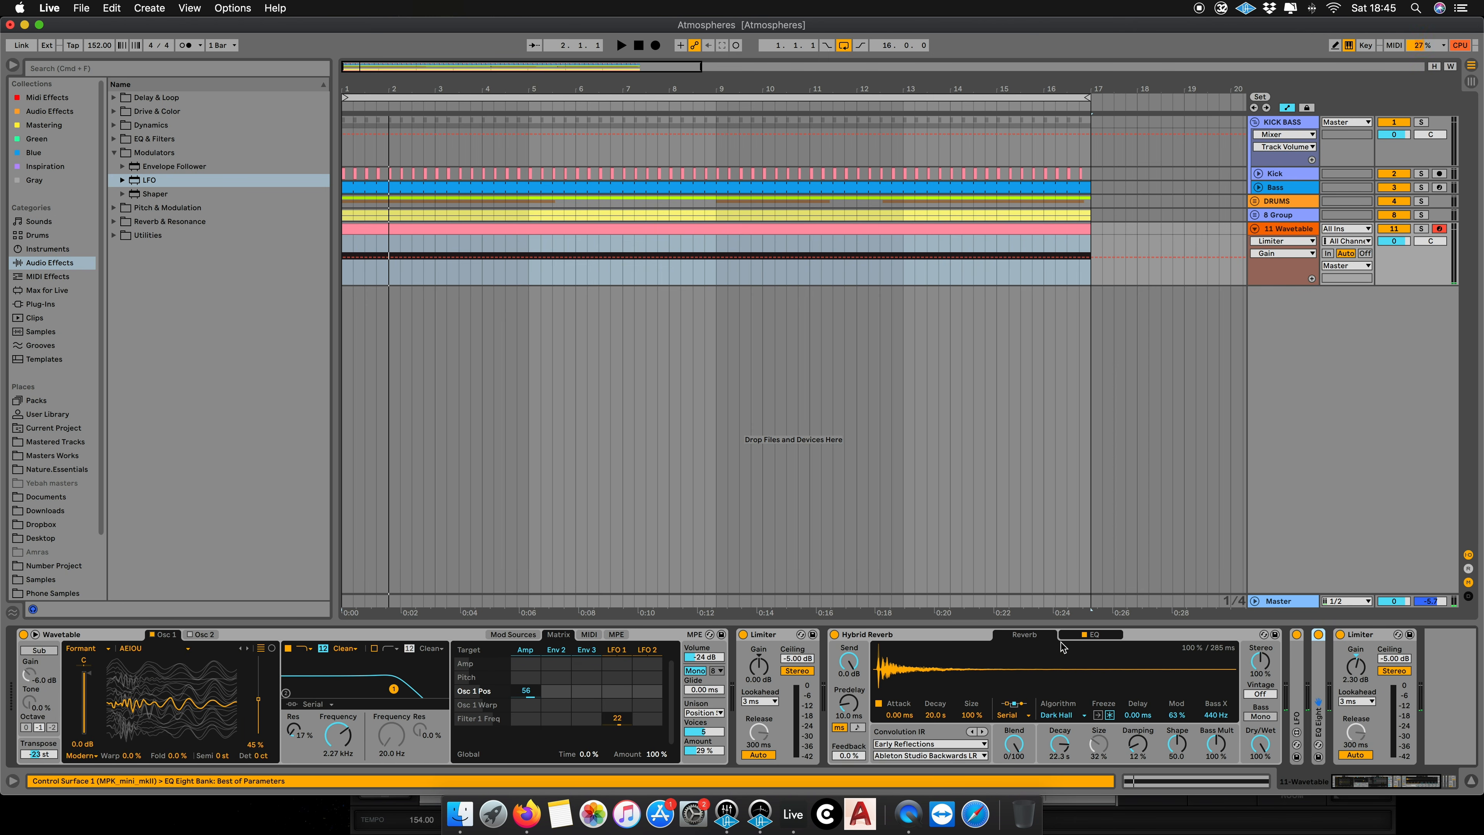